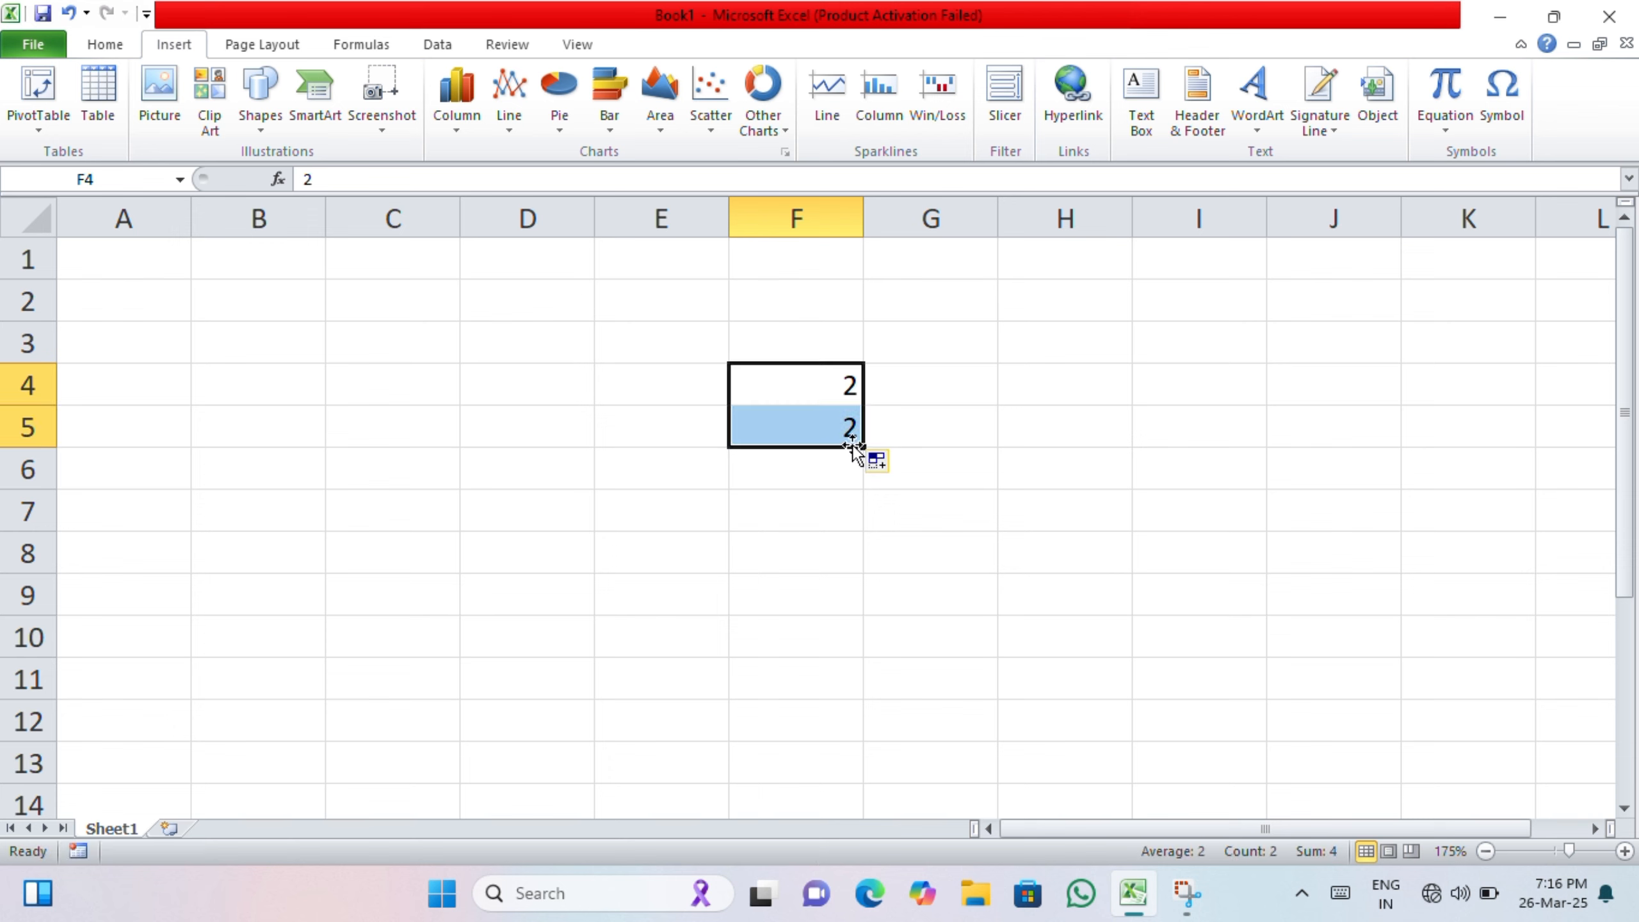
# Step: Fill a series of even numbers from 2 to 20 down cells E3 to E12
pyautogui.hotkey('ctrl', 'z')
pyautogui.moveTo(773, 383); pyautogui.dragTo(719, 584)
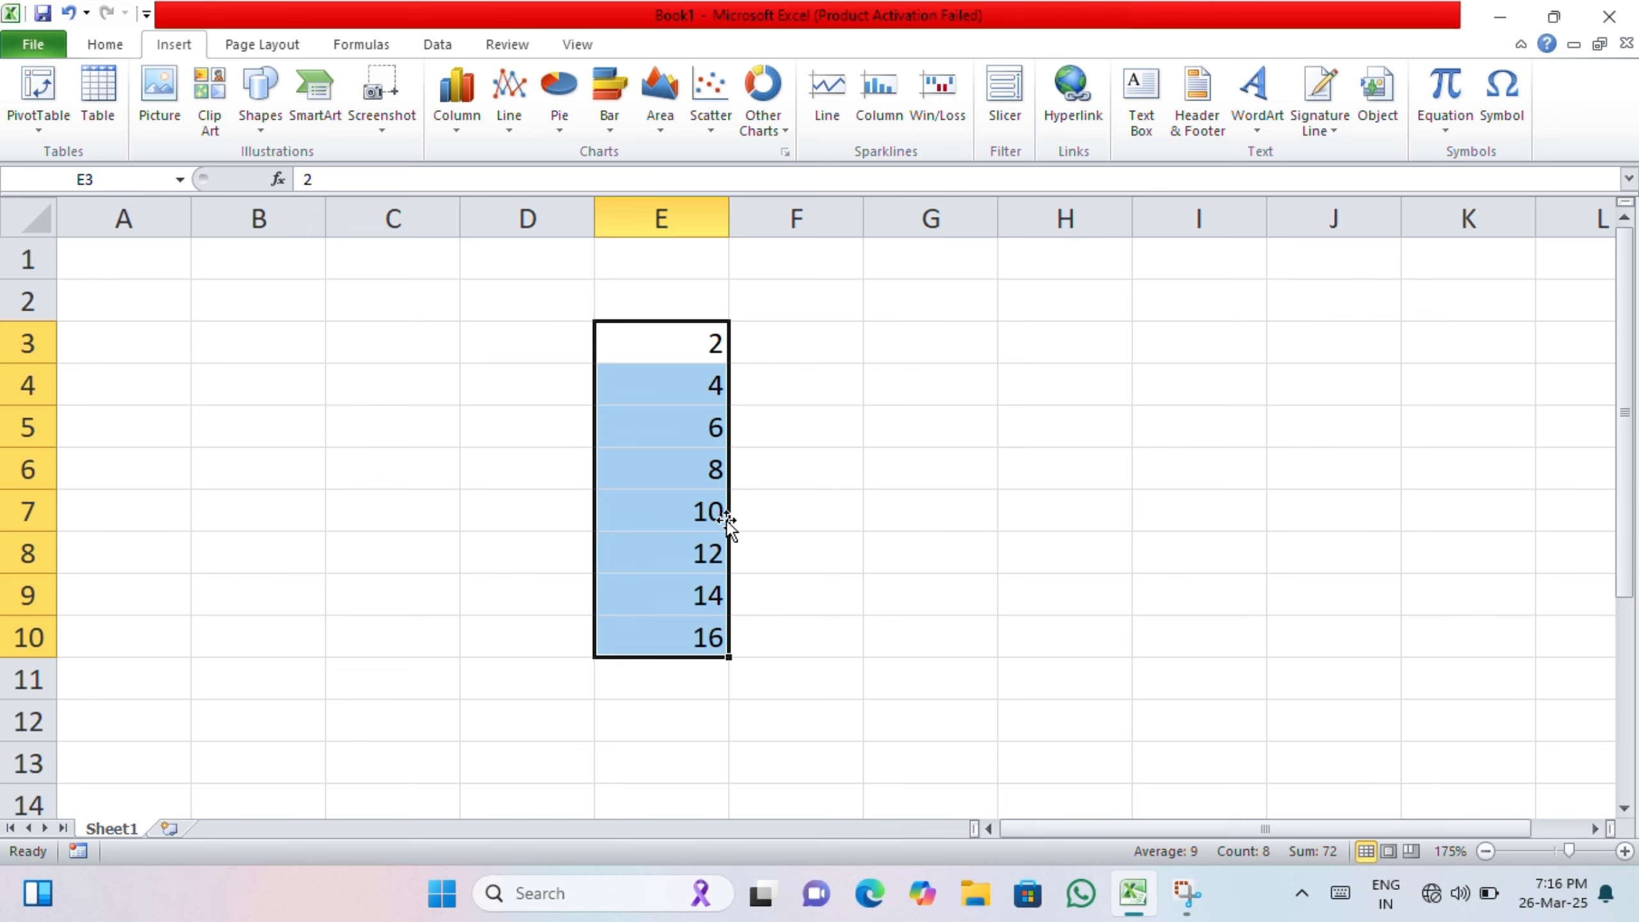
pyautogui.moveTo(728, 658); pyautogui.dragTo(712, 717)
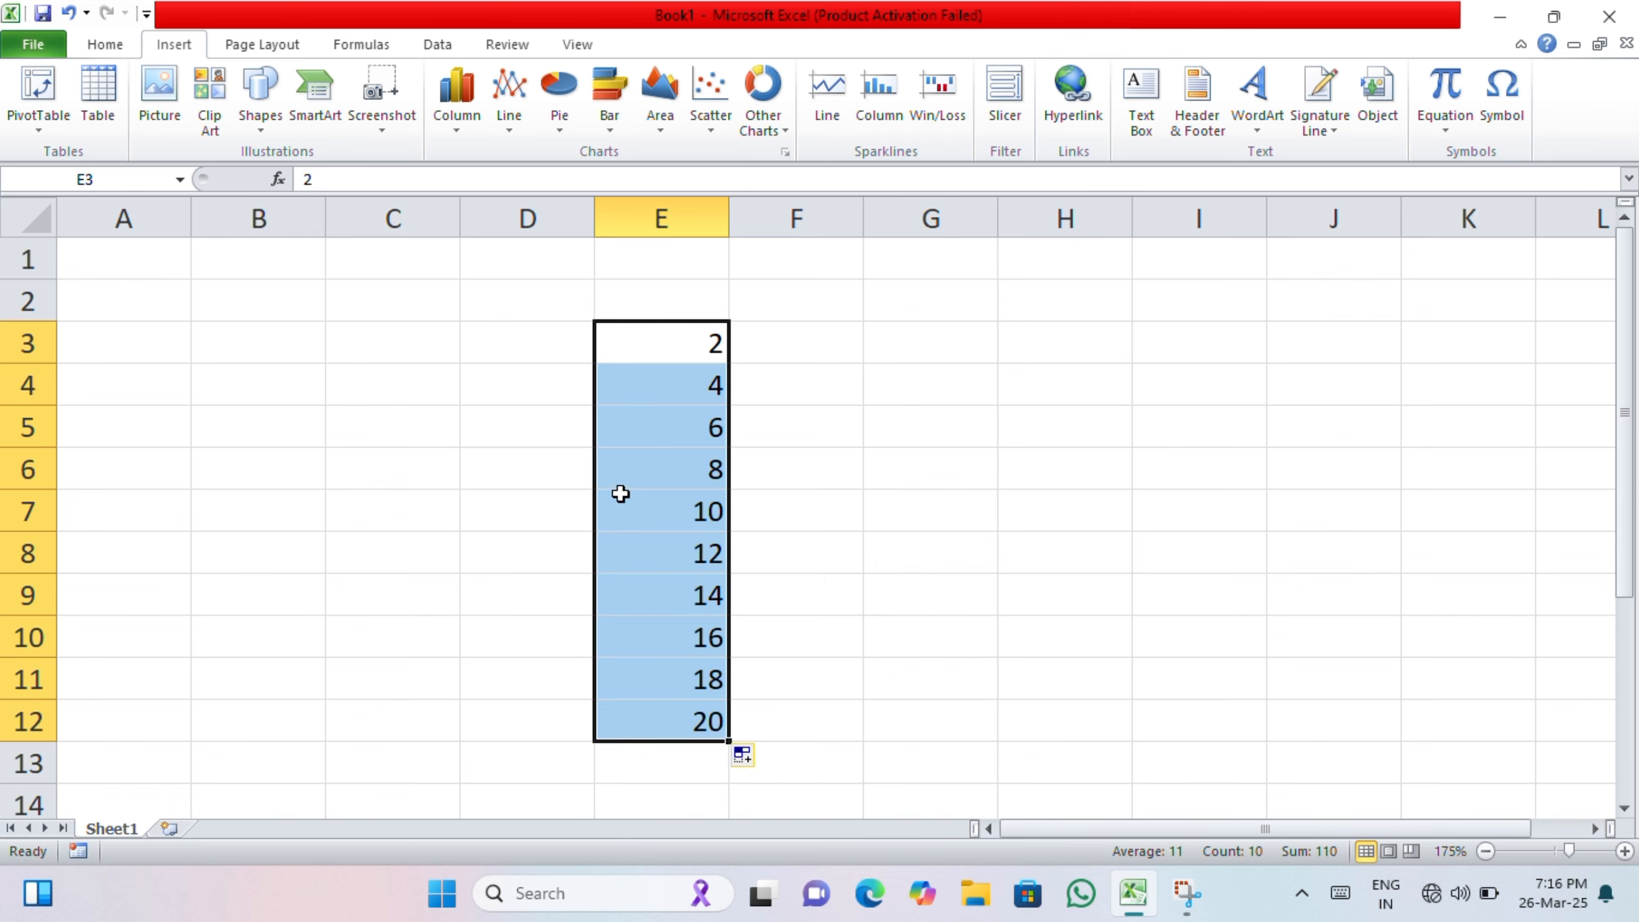
# Step: Move the 2 to 20 series from column E to column I, rows 3 to 12
pyautogui.moveTo(651, 508); pyautogui.dragTo(888, 520)
pyautogui.moveTo(657, 329); pyautogui.dragTo(724, 720)
pyautogui.moveTo(717, 550); pyautogui.dragTo(1150, 547)
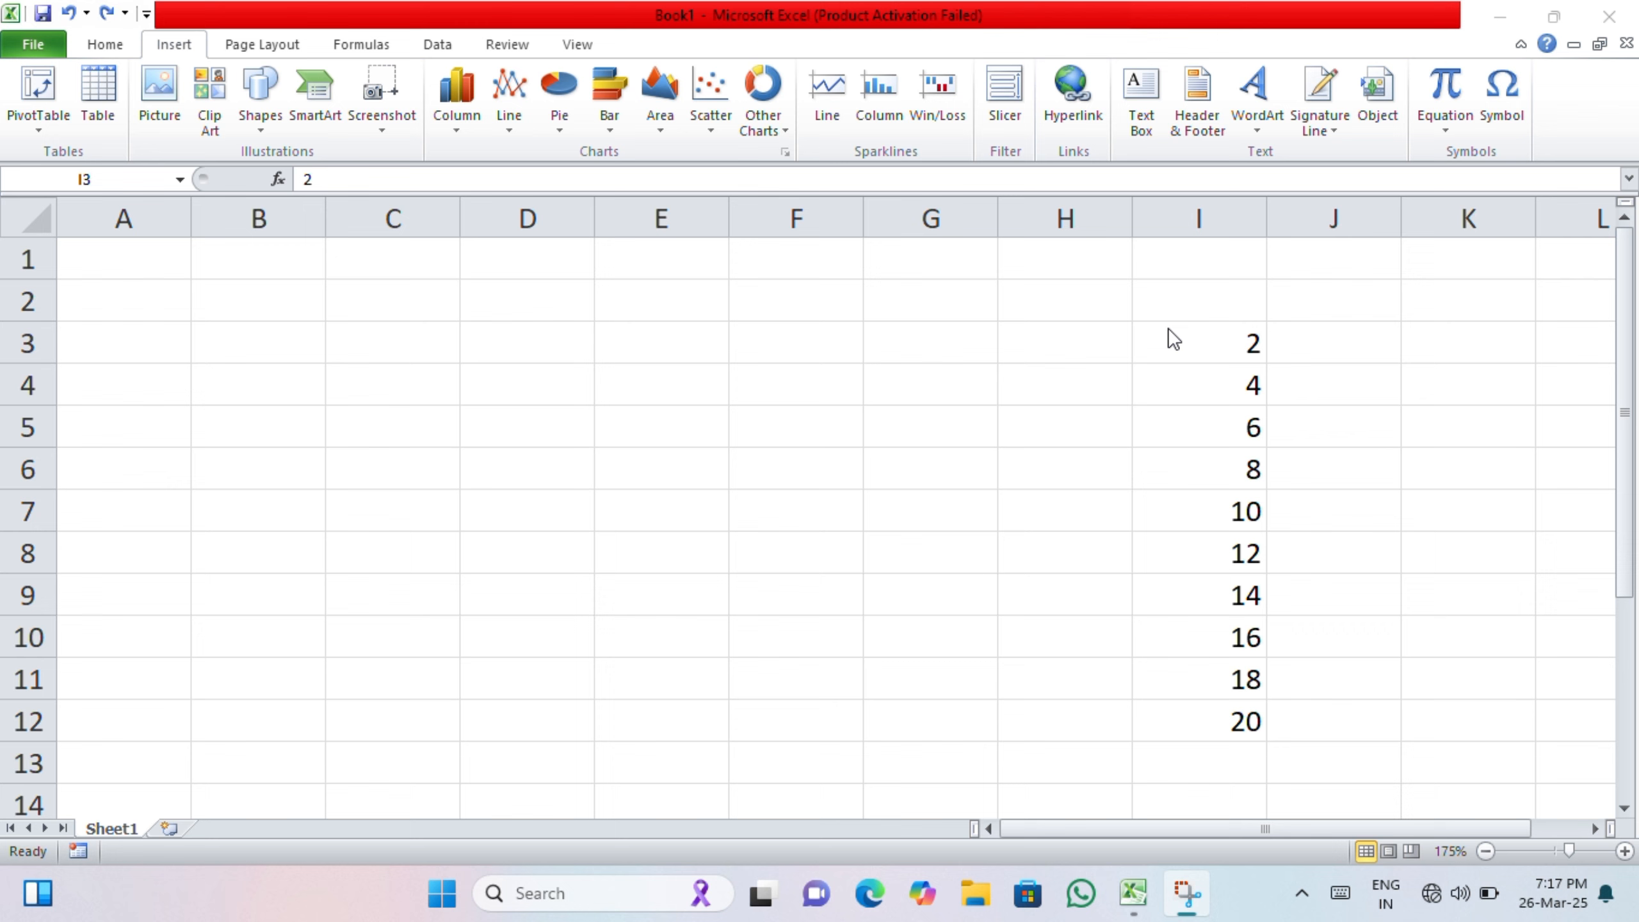
# Step: Fill the values 2 to 10 from column I across columns J, K and L in rows 3 to 7
pyautogui.click(1169, 330)
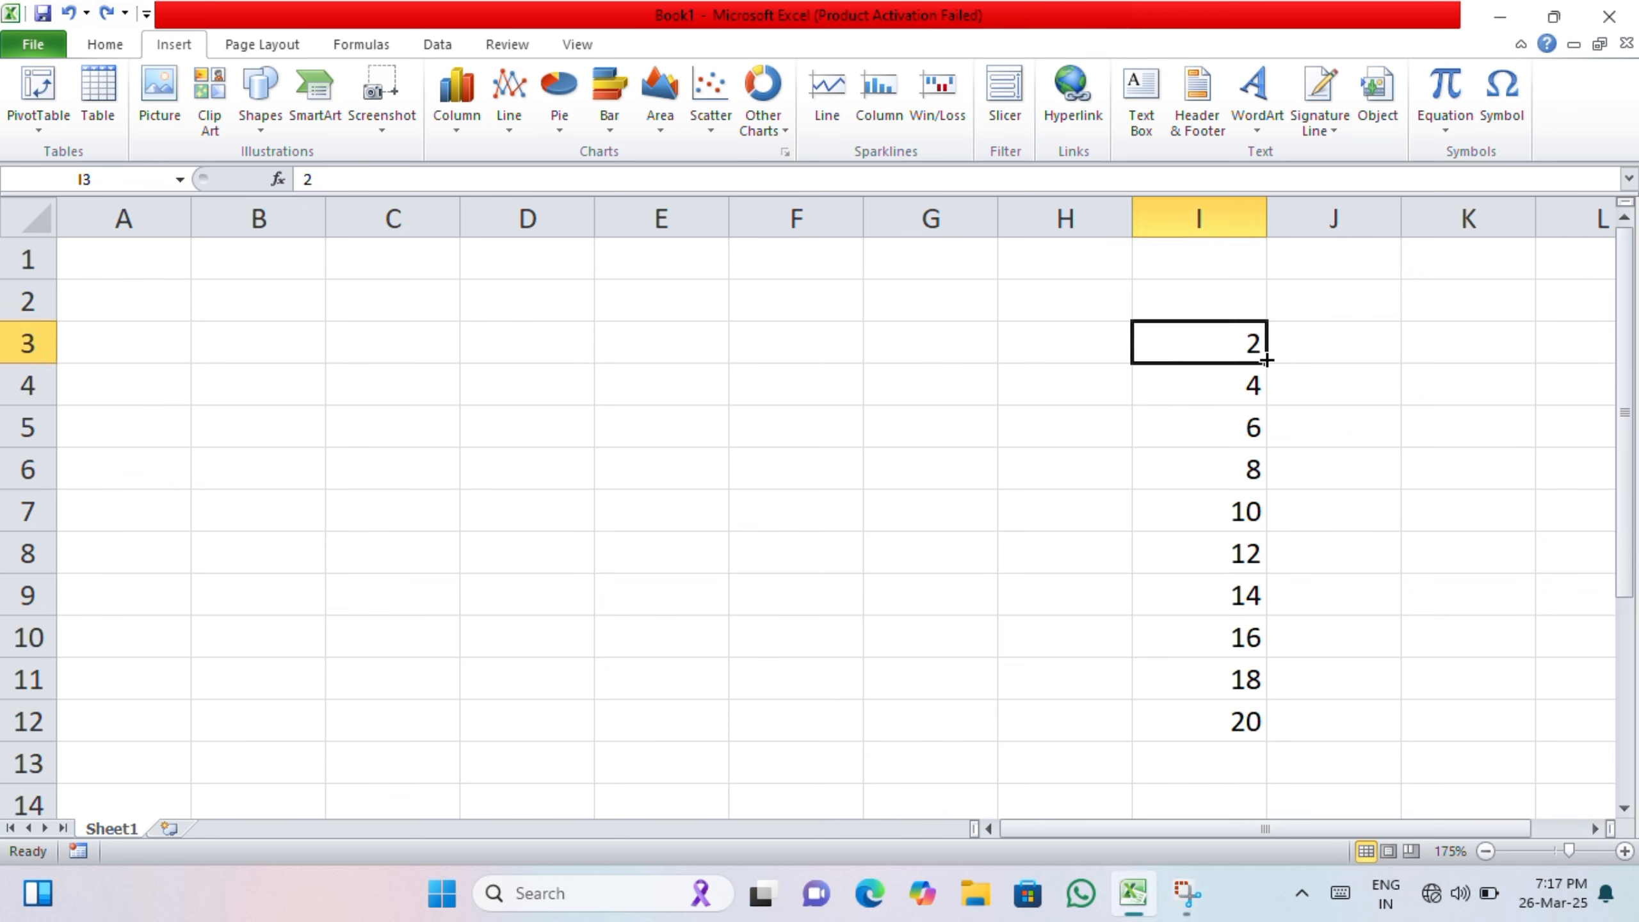
pyautogui.moveTo(1265, 360); pyautogui.dragTo(1516, 371)
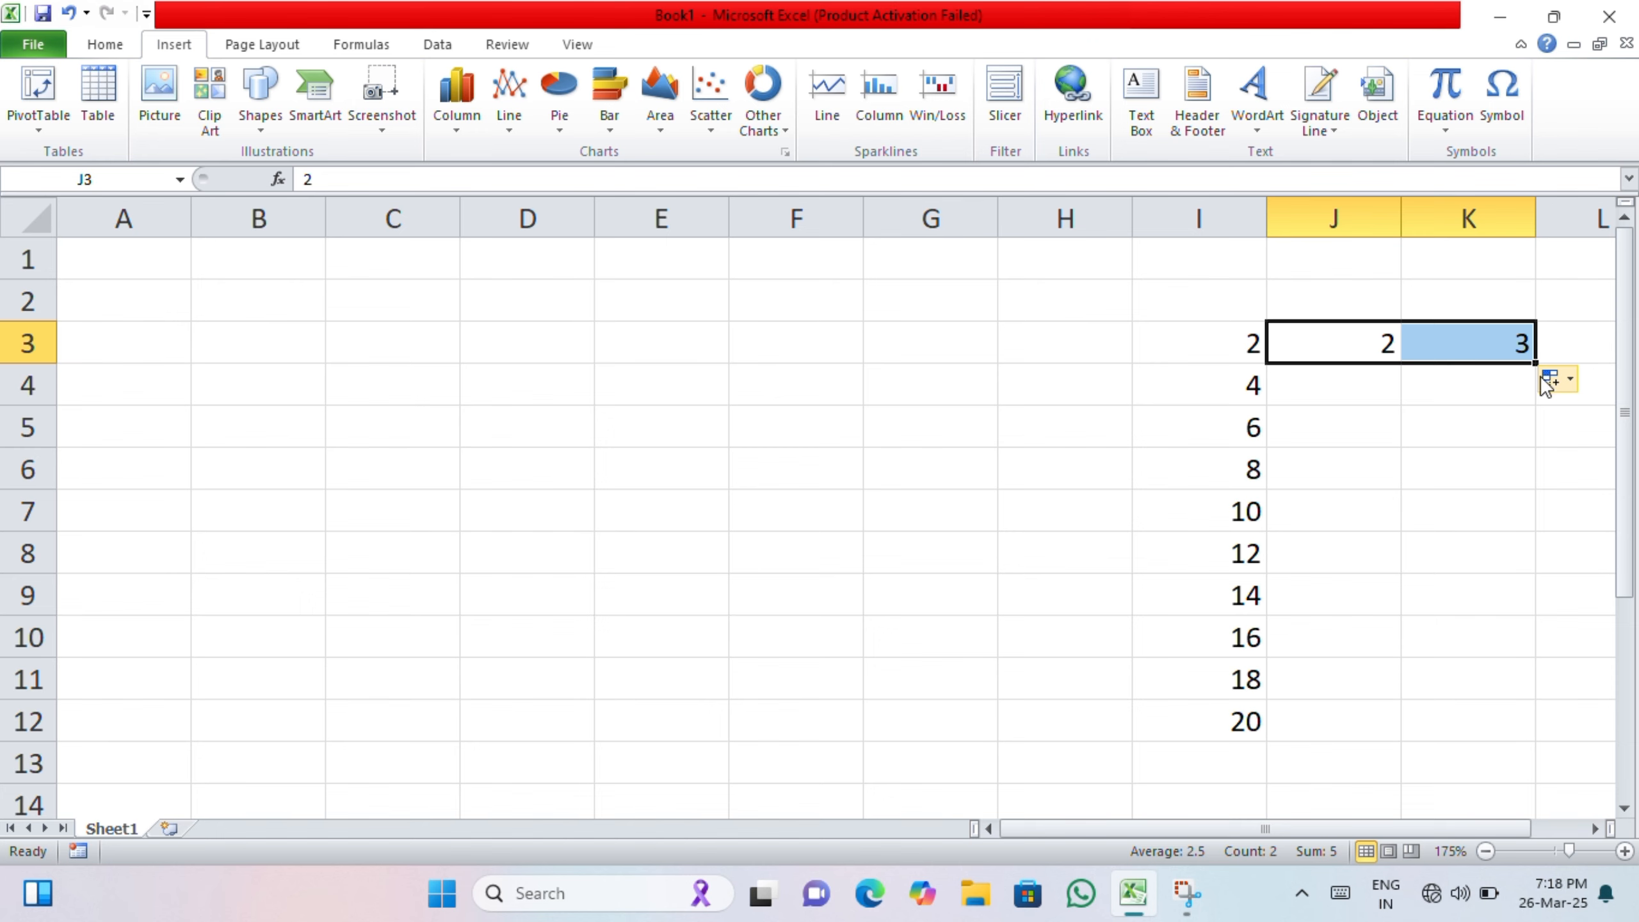
pyautogui.moveTo(1534, 364); pyautogui.dragTo(1534, 365)
pyautogui.moveTo(1075, 828); pyautogui.dragTo(1323, 815)
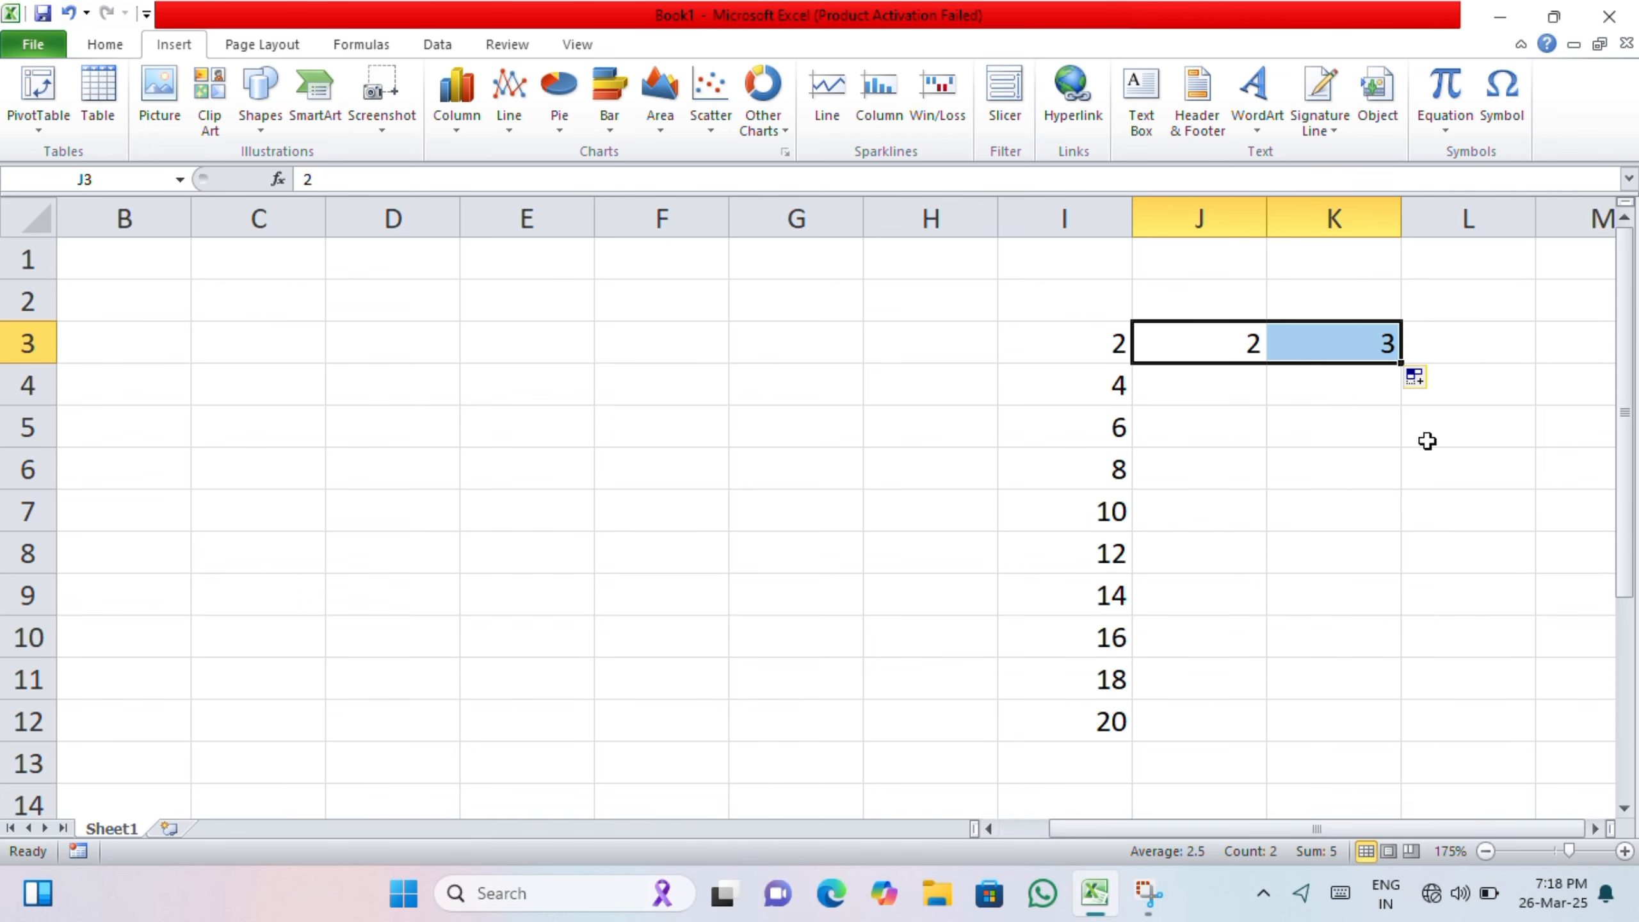
pyautogui.moveTo(1398, 363); pyautogui.dragTo(1500, 372)
pyautogui.moveTo(1083, 353); pyautogui.dragTo(1506, 516)
pyautogui.click(1472, 547)
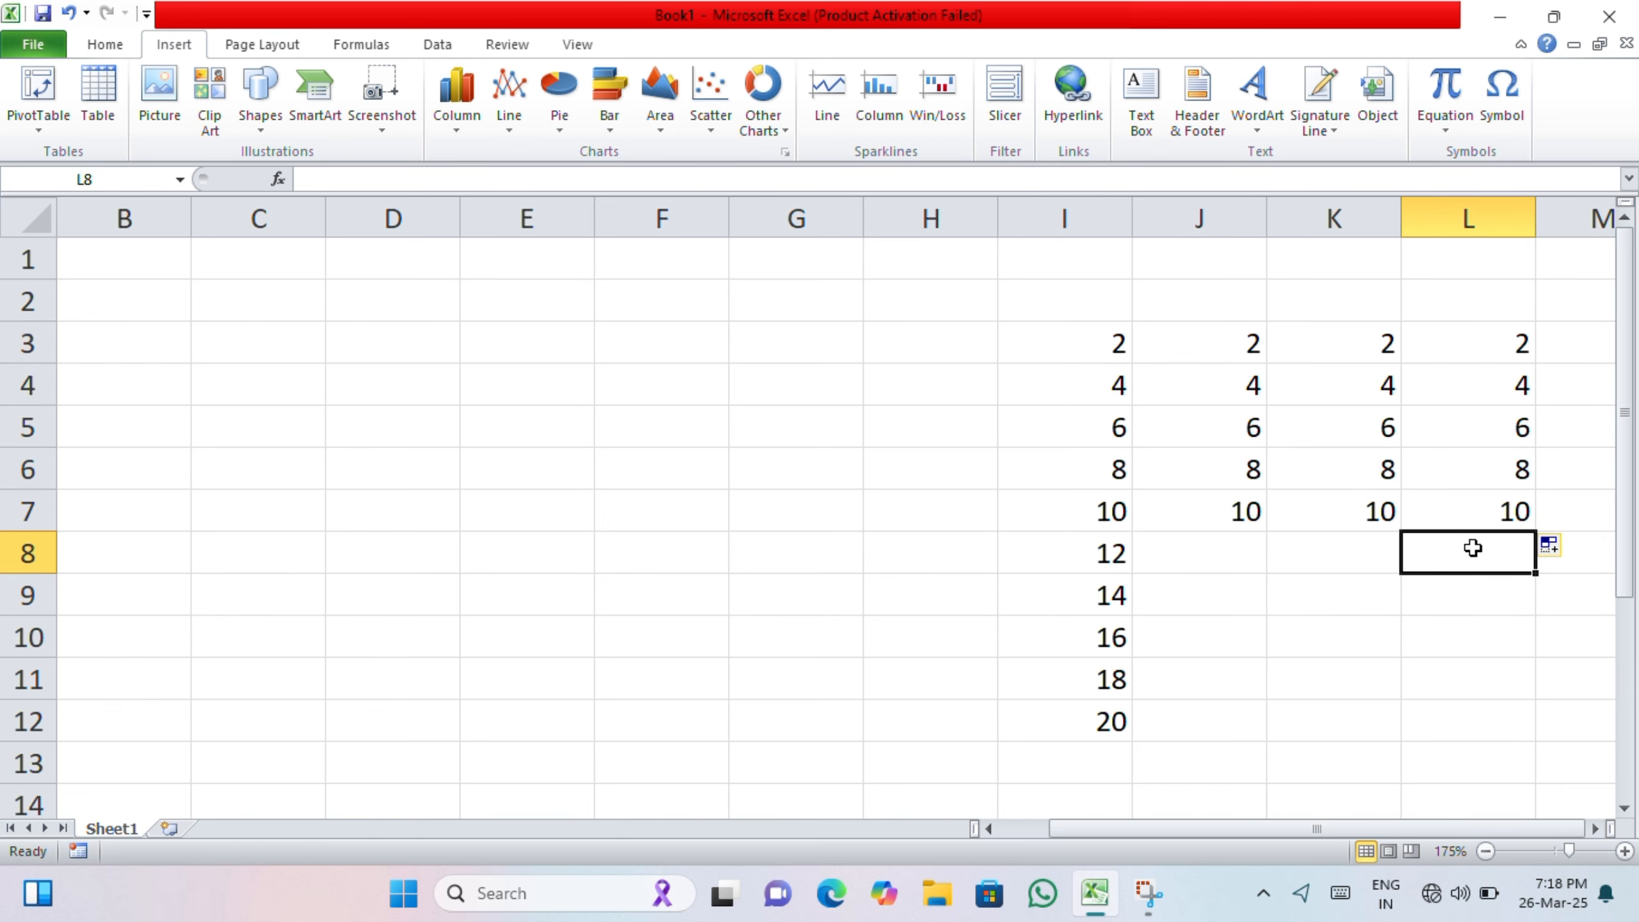
pyautogui.click(1351, 541)
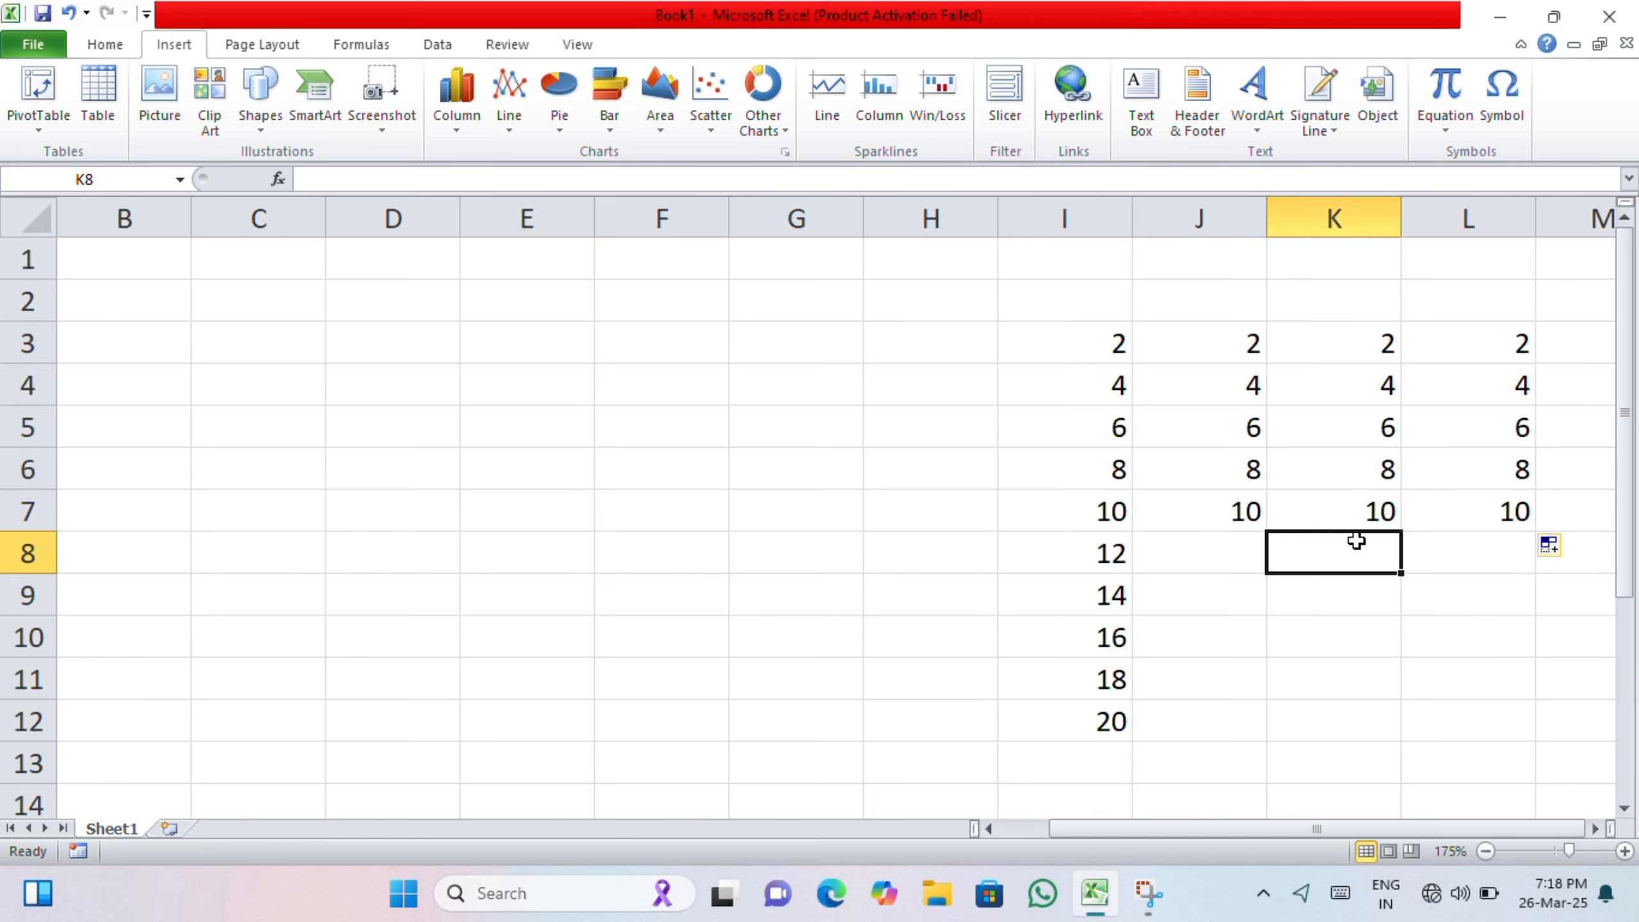
pyautogui.click(681, 42)
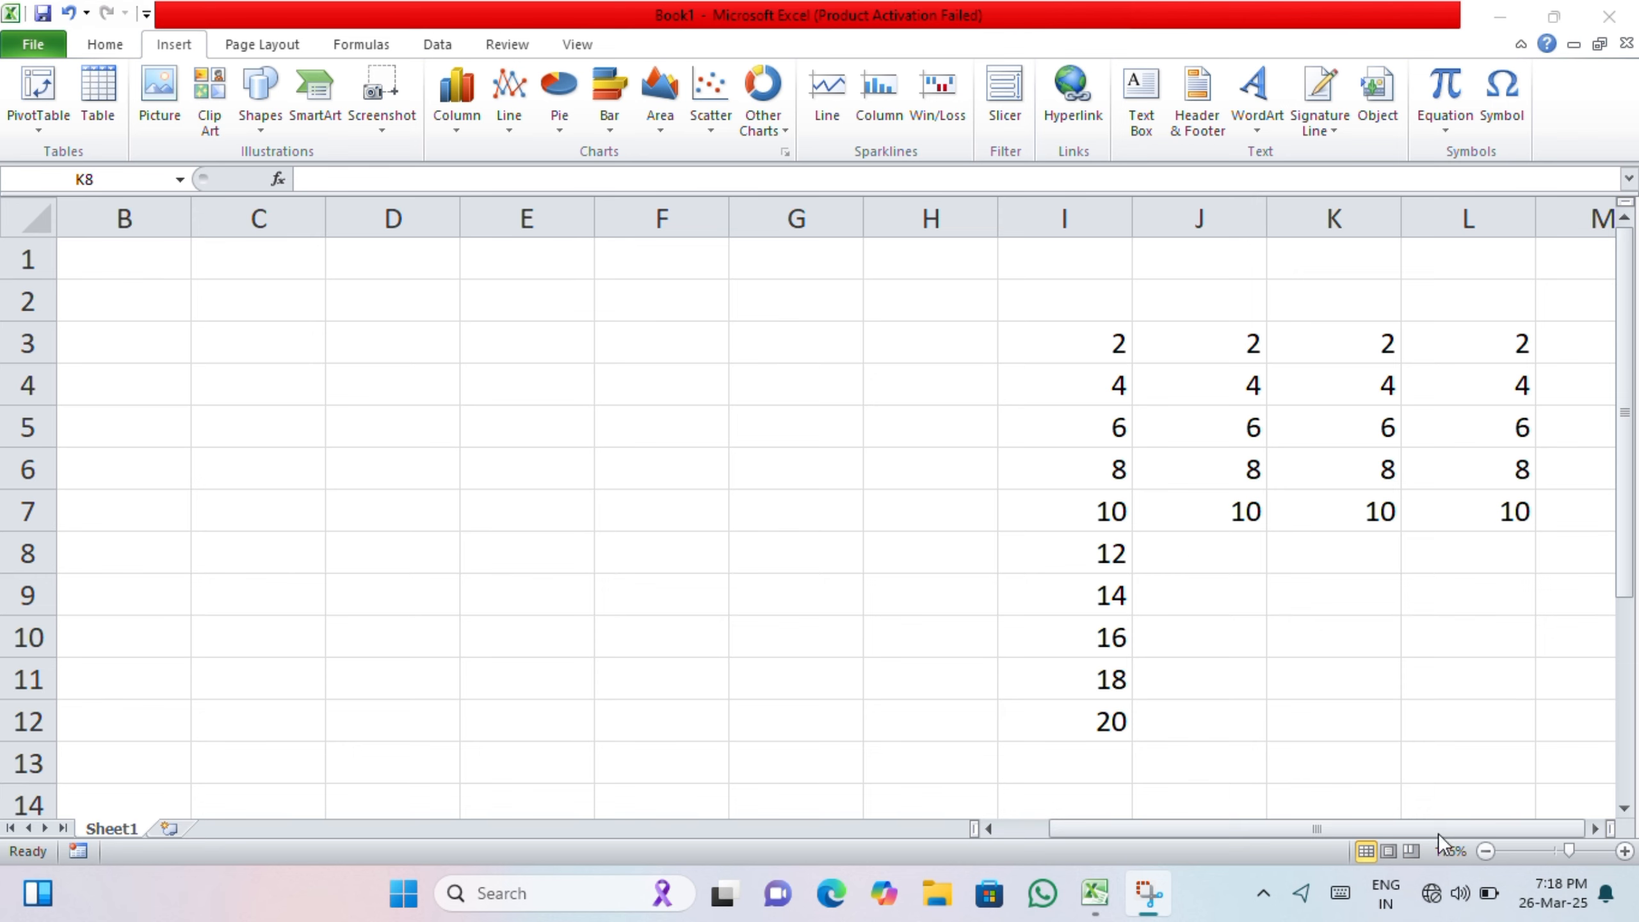
# Step: Zoom the worksheet to 400% and switch to Page Break Preview
pyautogui.moveTo(1565, 850); pyautogui.dragTo(1609, 851)
pyautogui.click(1485, 850)
pyautogui.click(1624, 852)
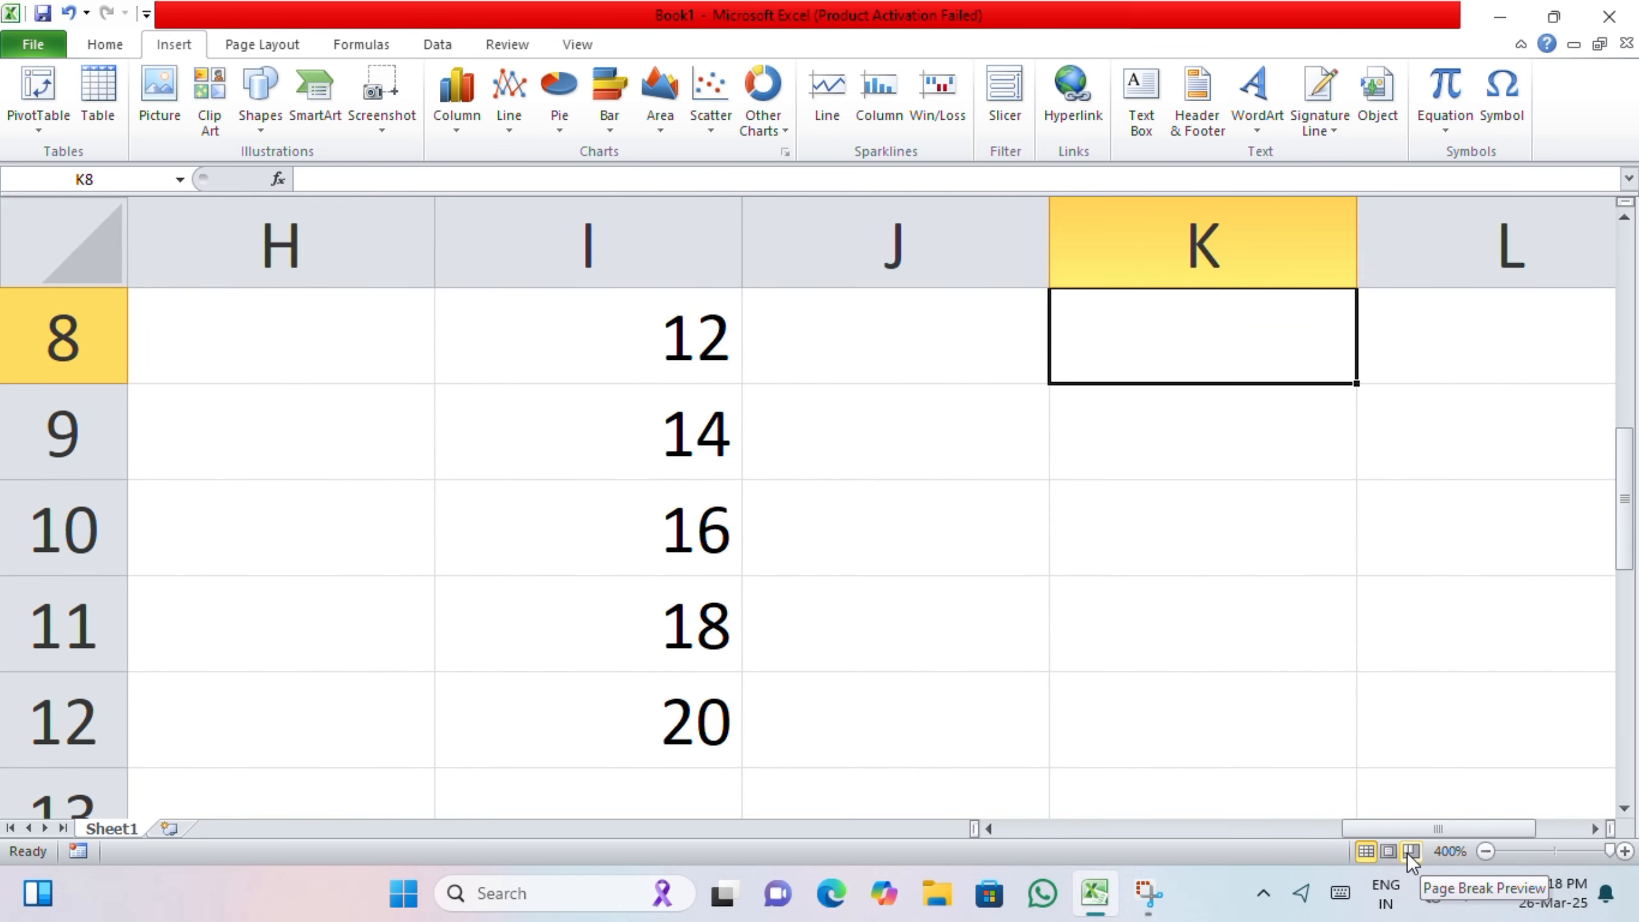
pyautogui.click(1390, 853)
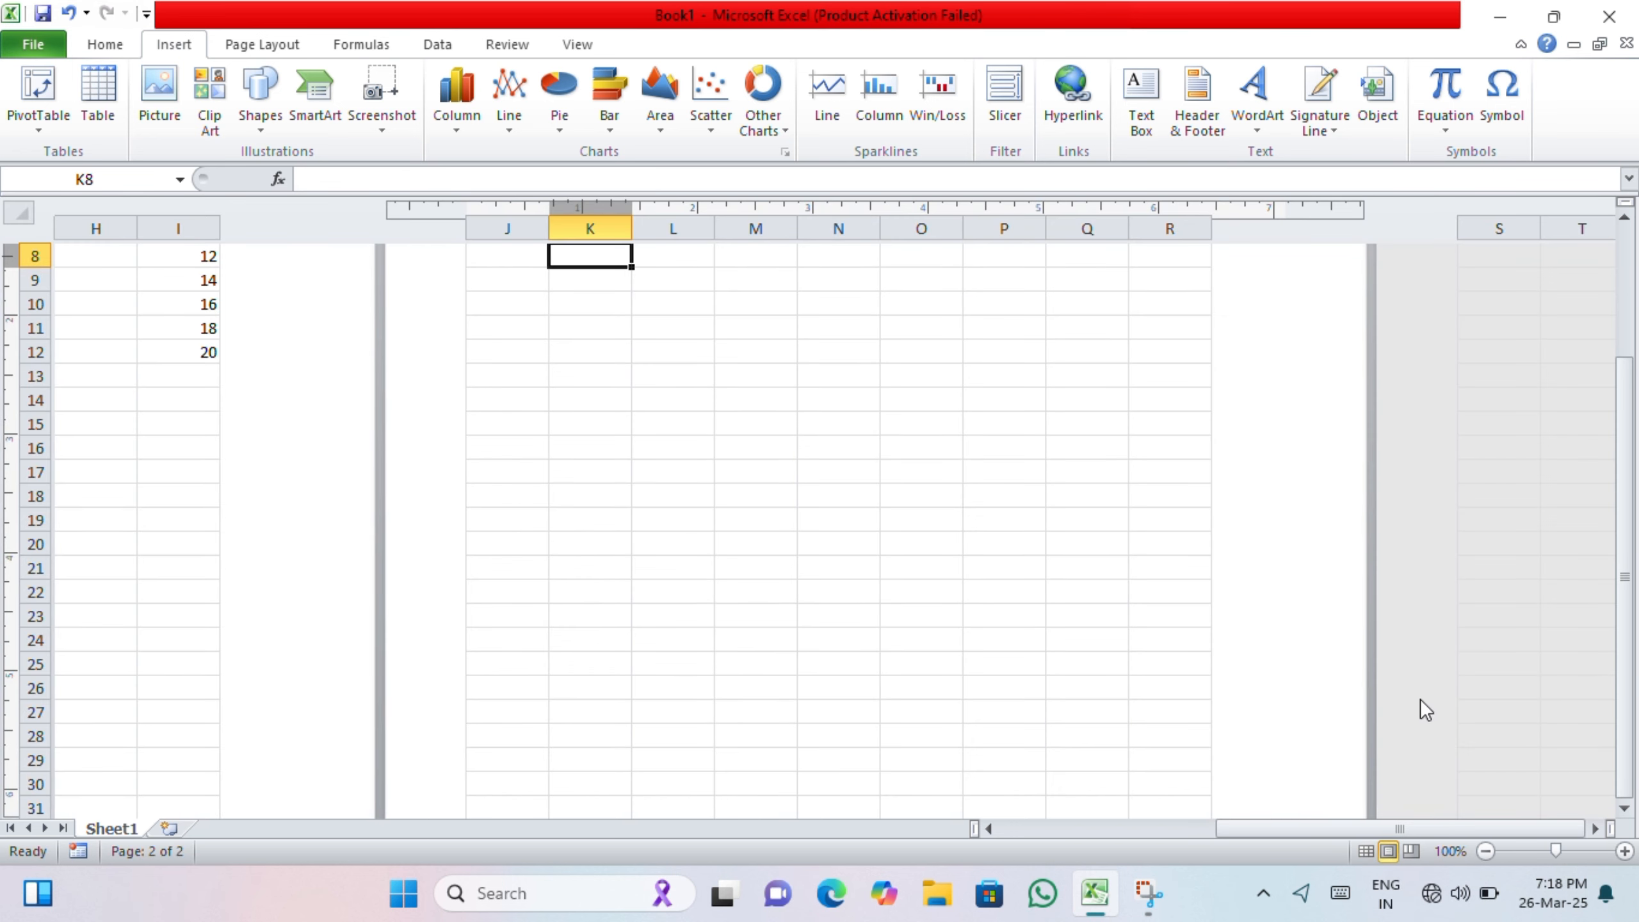
# Step: Return to Normal view and adjust the zoom level to 175%
pyautogui.hotkey('ctrl', 'z')
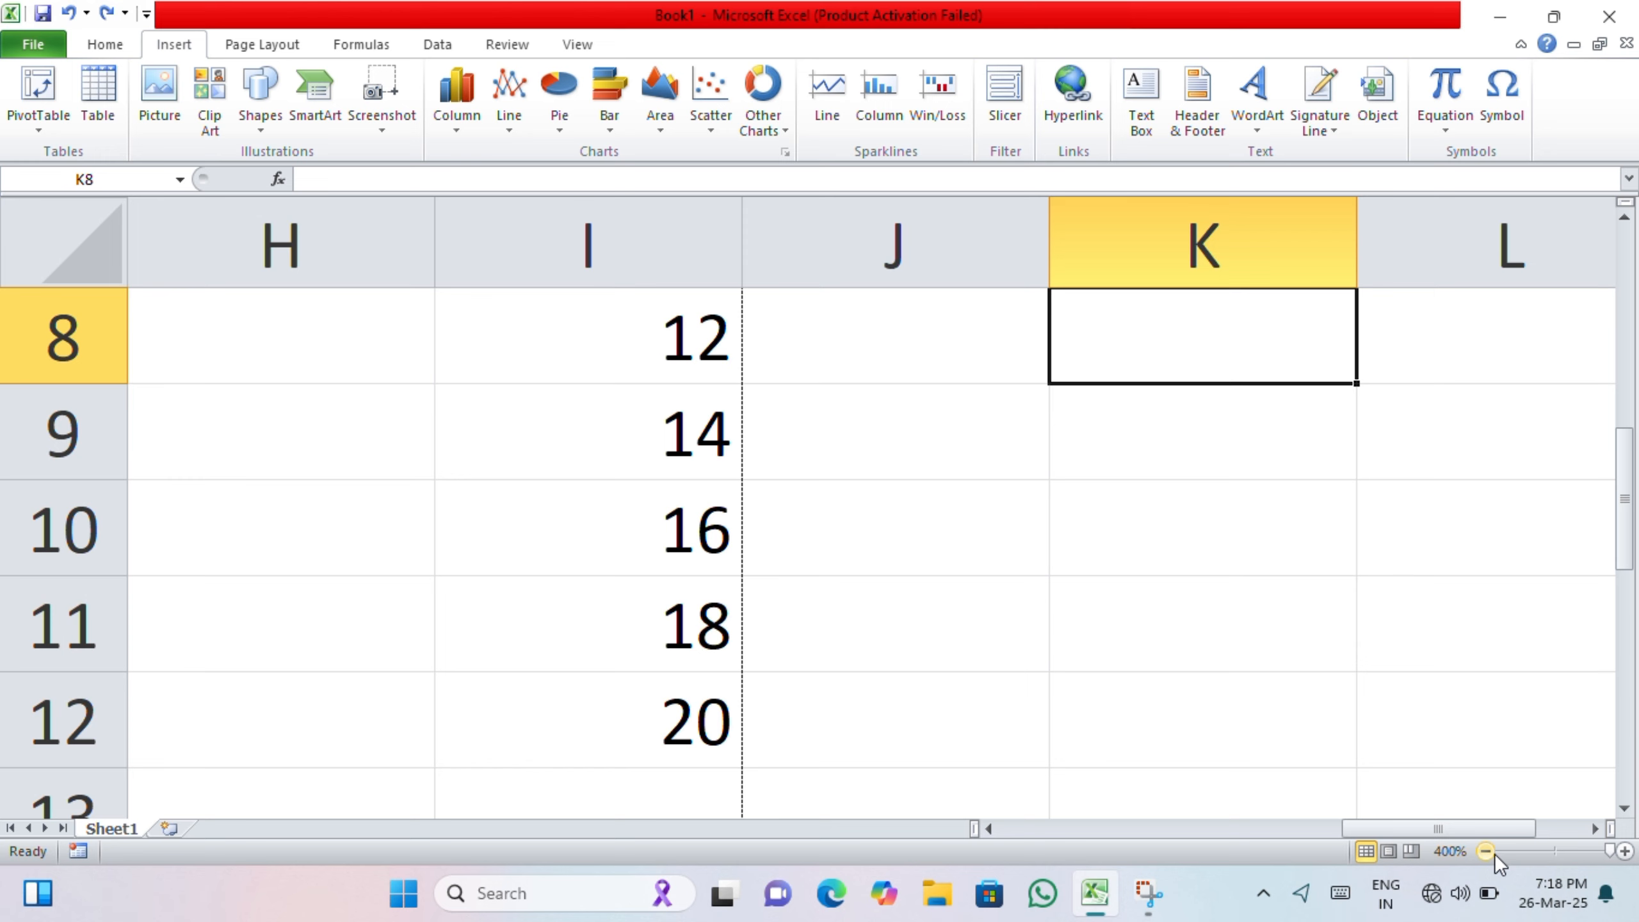
pyautogui.click(1554, 856)
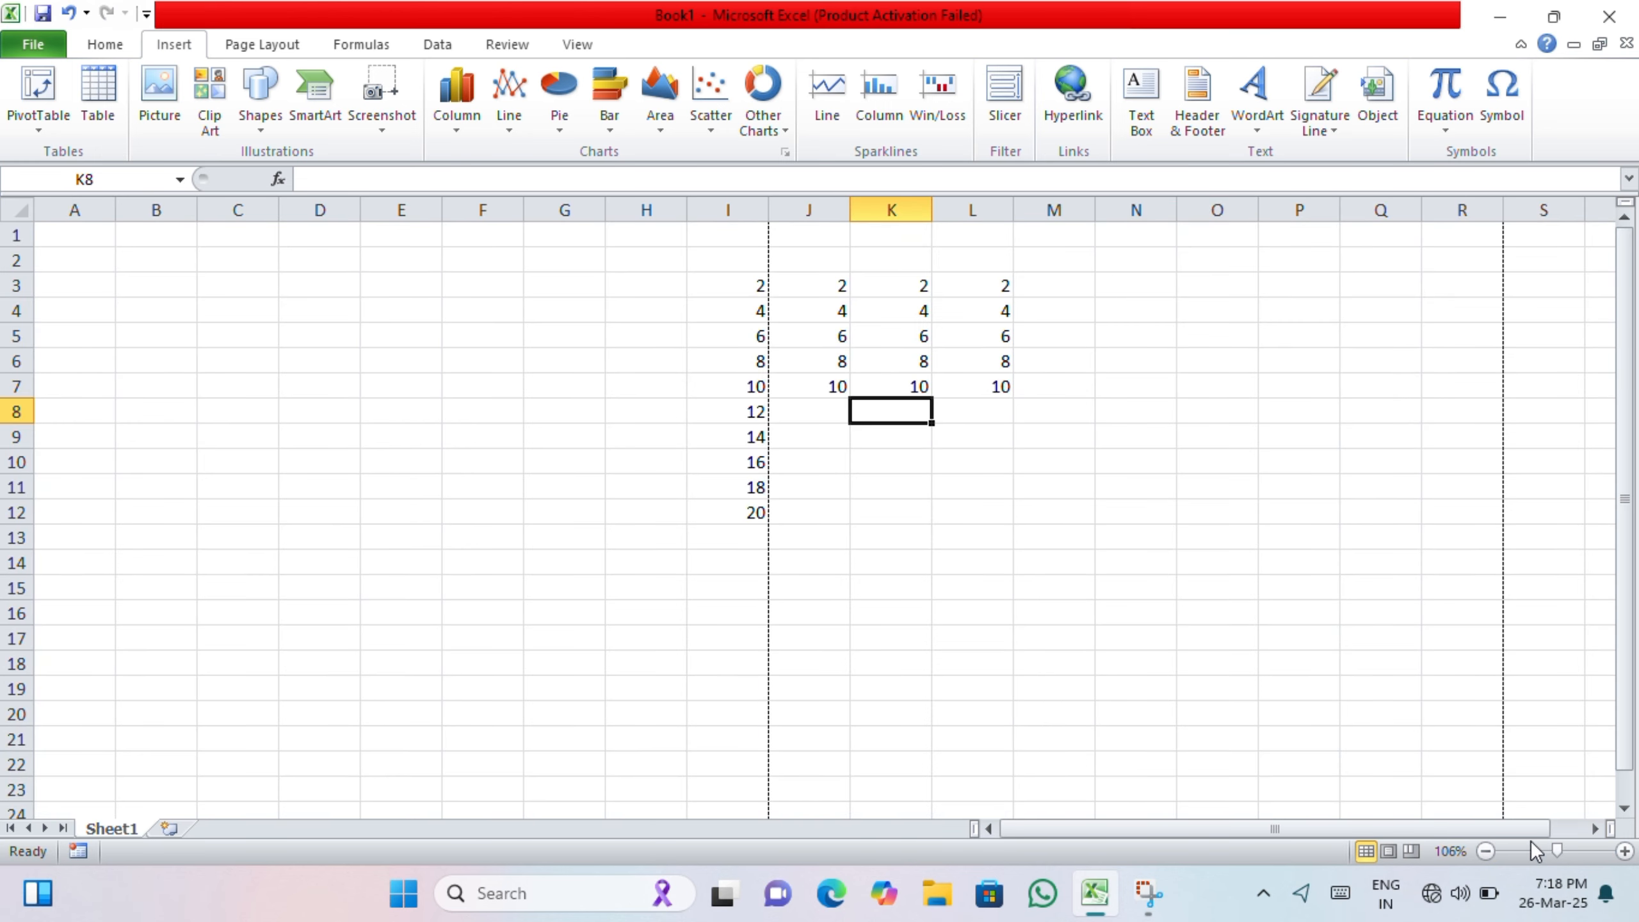
pyautogui.scroll(4, 1530, 840)
pyautogui.scroll(-6, 1529, 841)
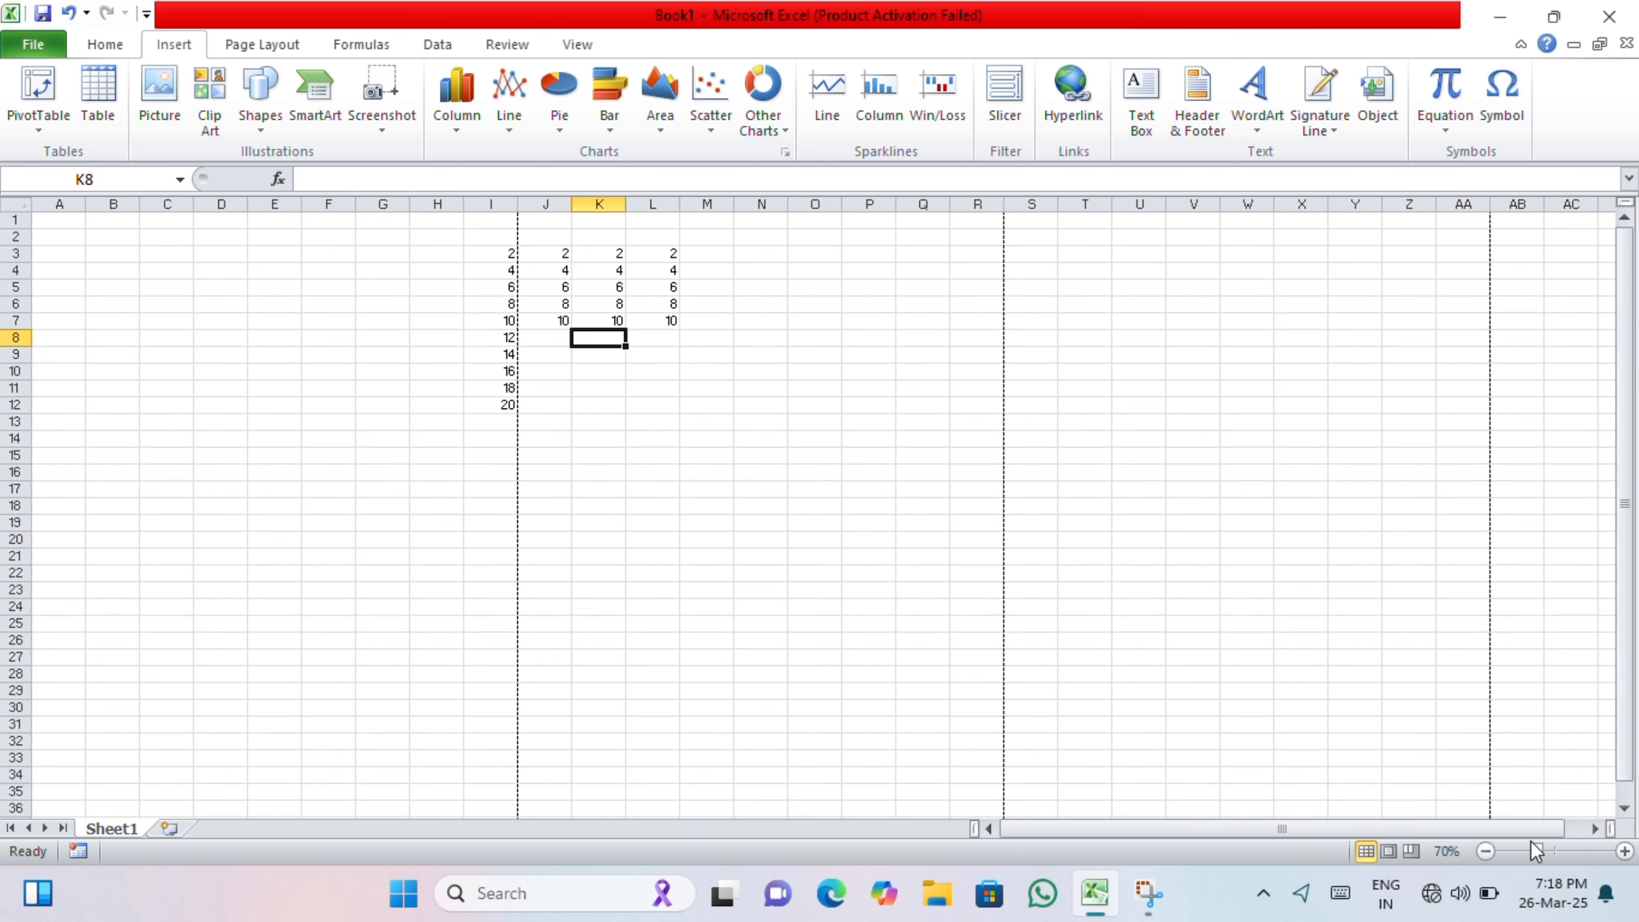
pyautogui.scroll(3, 1530, 840)
pyautogui.click(1086, 492)
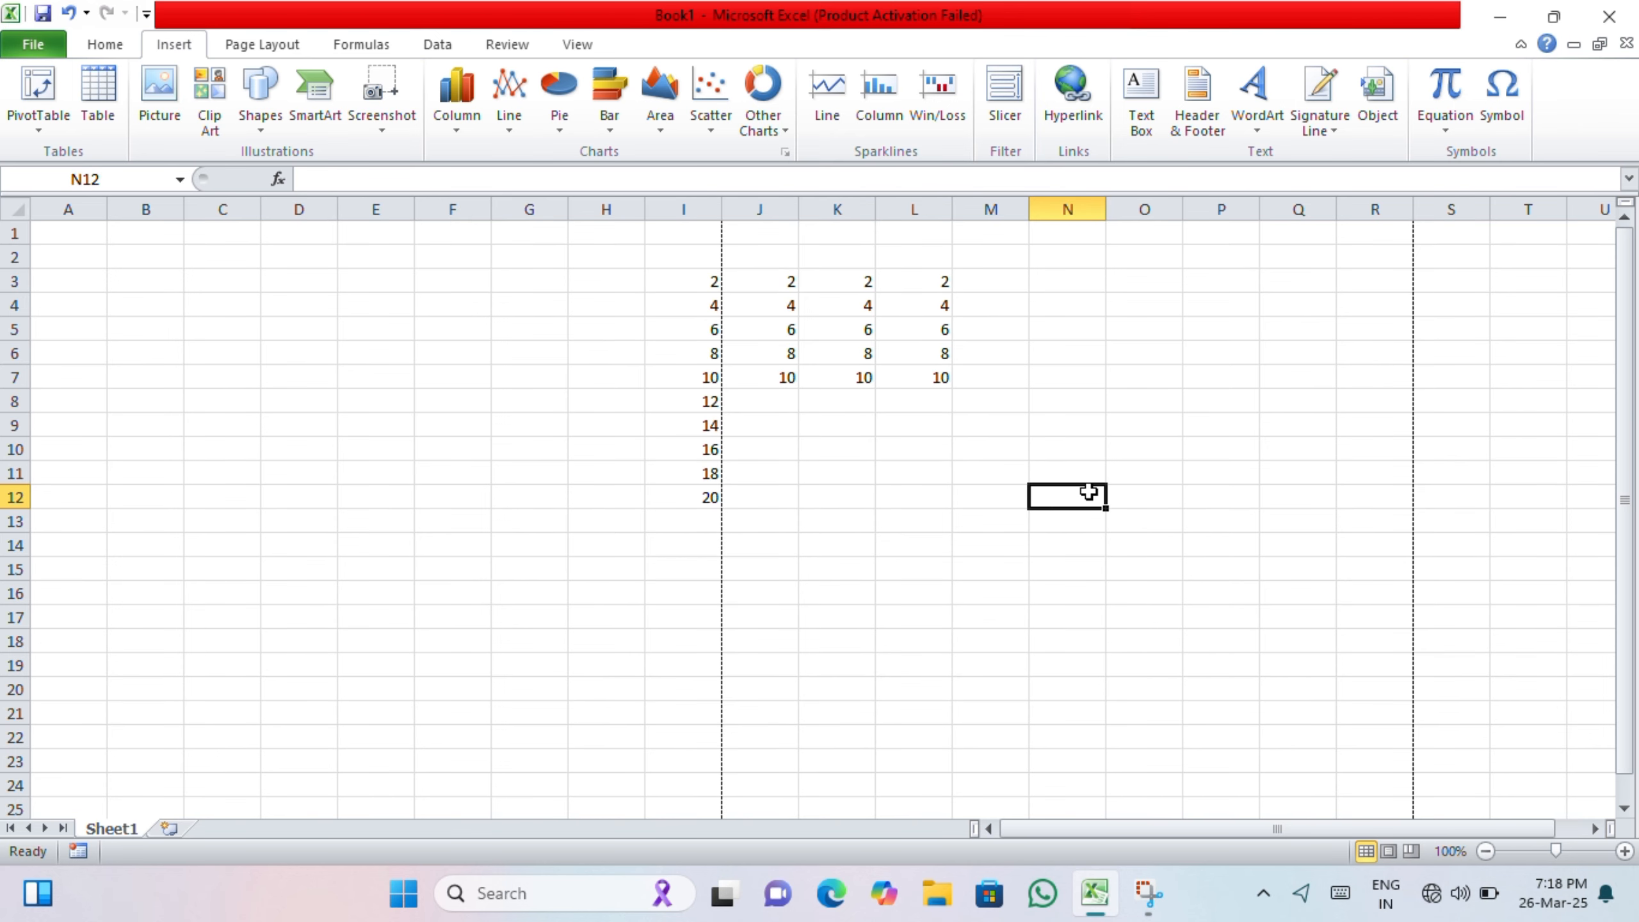
pyautogui.click(838, 476)
pyautogui.click(549, 451)
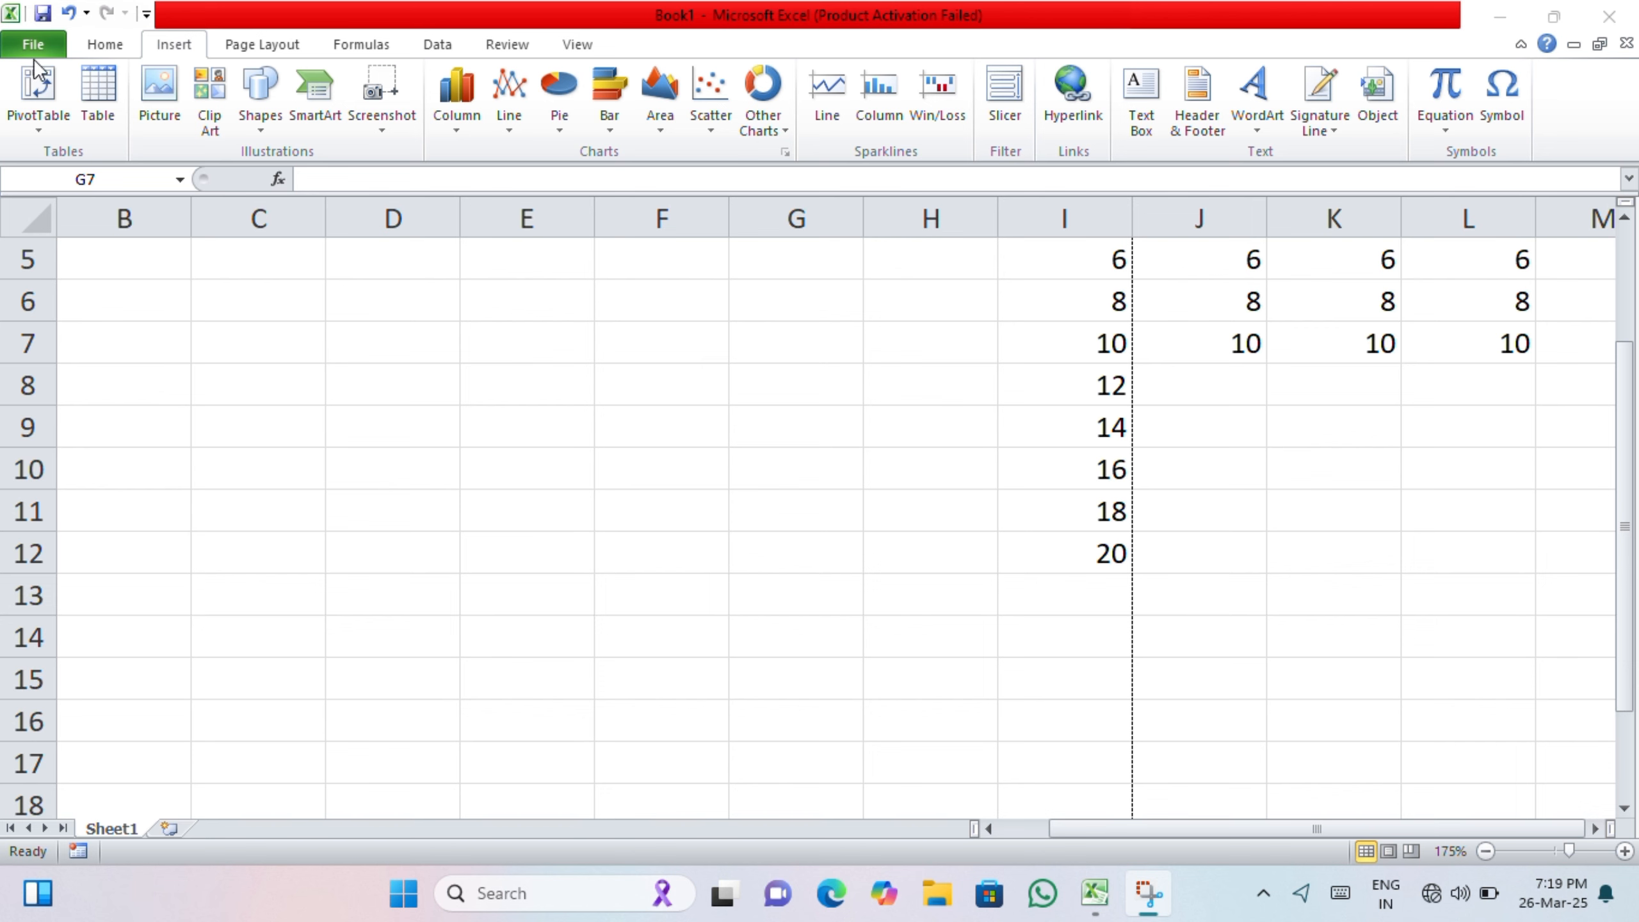
# Step: Create a new blank workbook from the File backstage
pyautogui.click(35, 44)
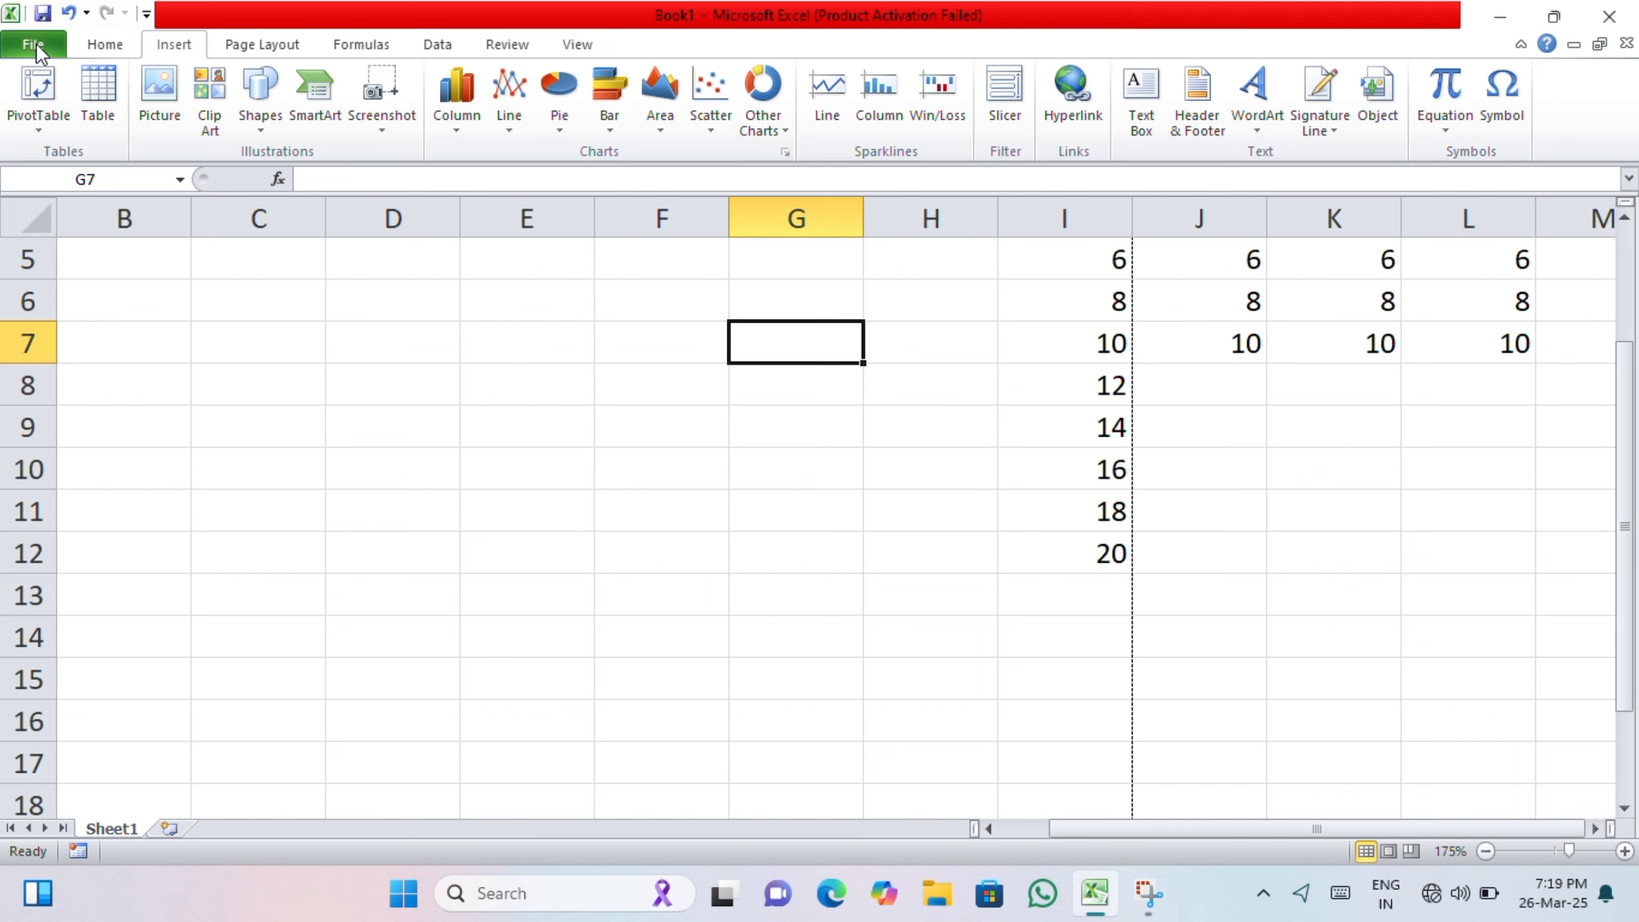
pyautogui.click(35, 43)
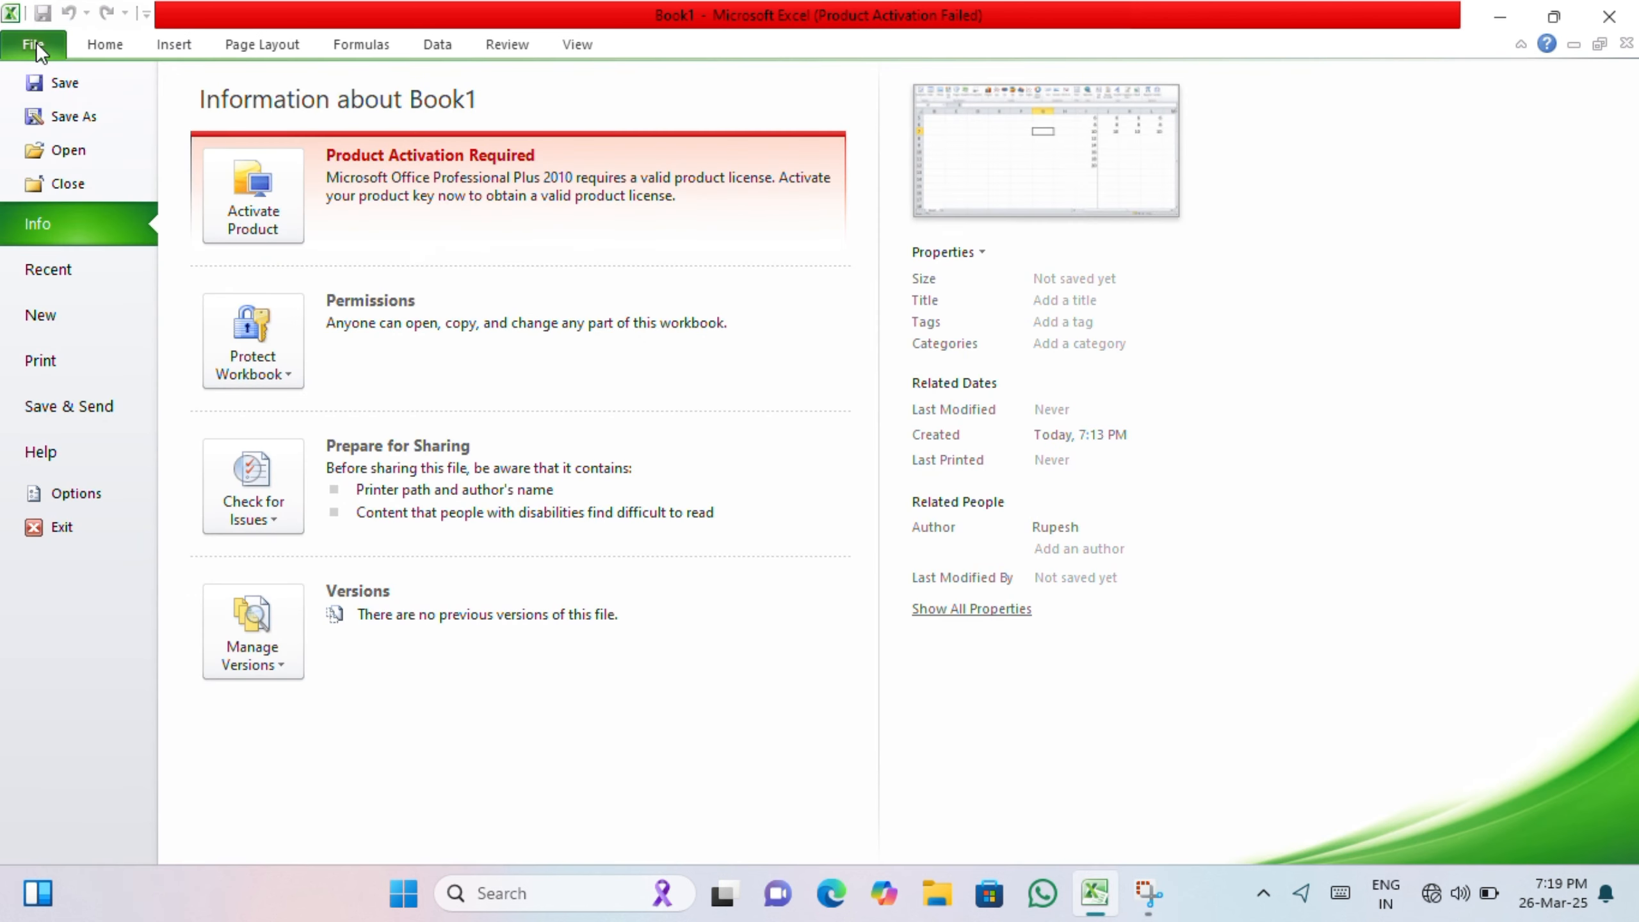
pyautogui.click(79, 323)
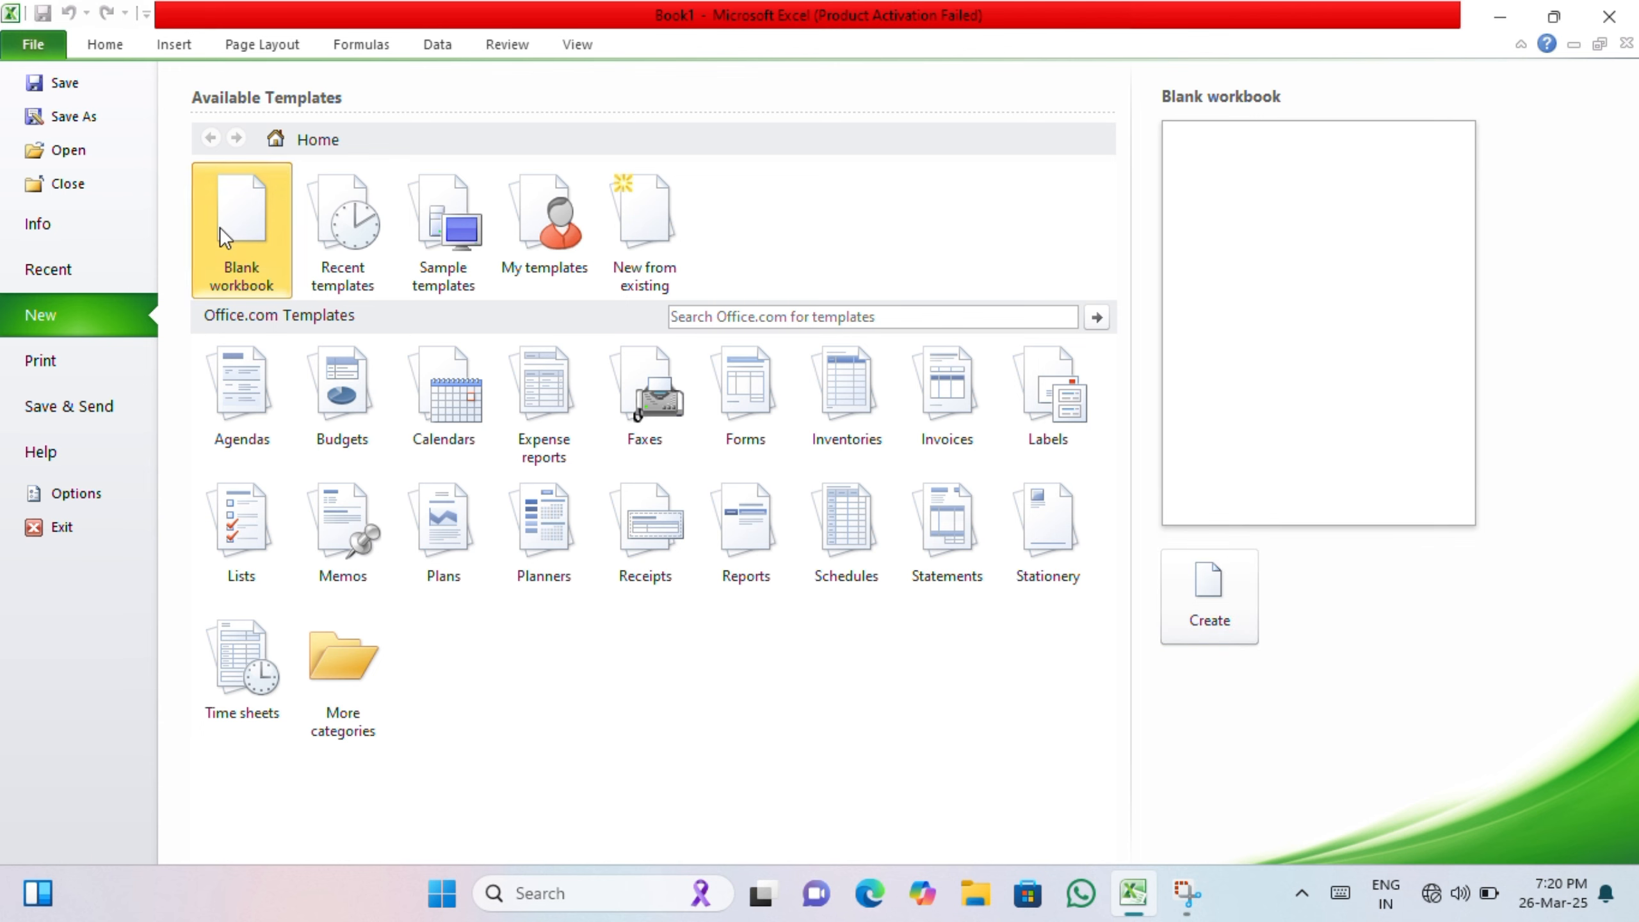
pyautogui.click(1195, 622)
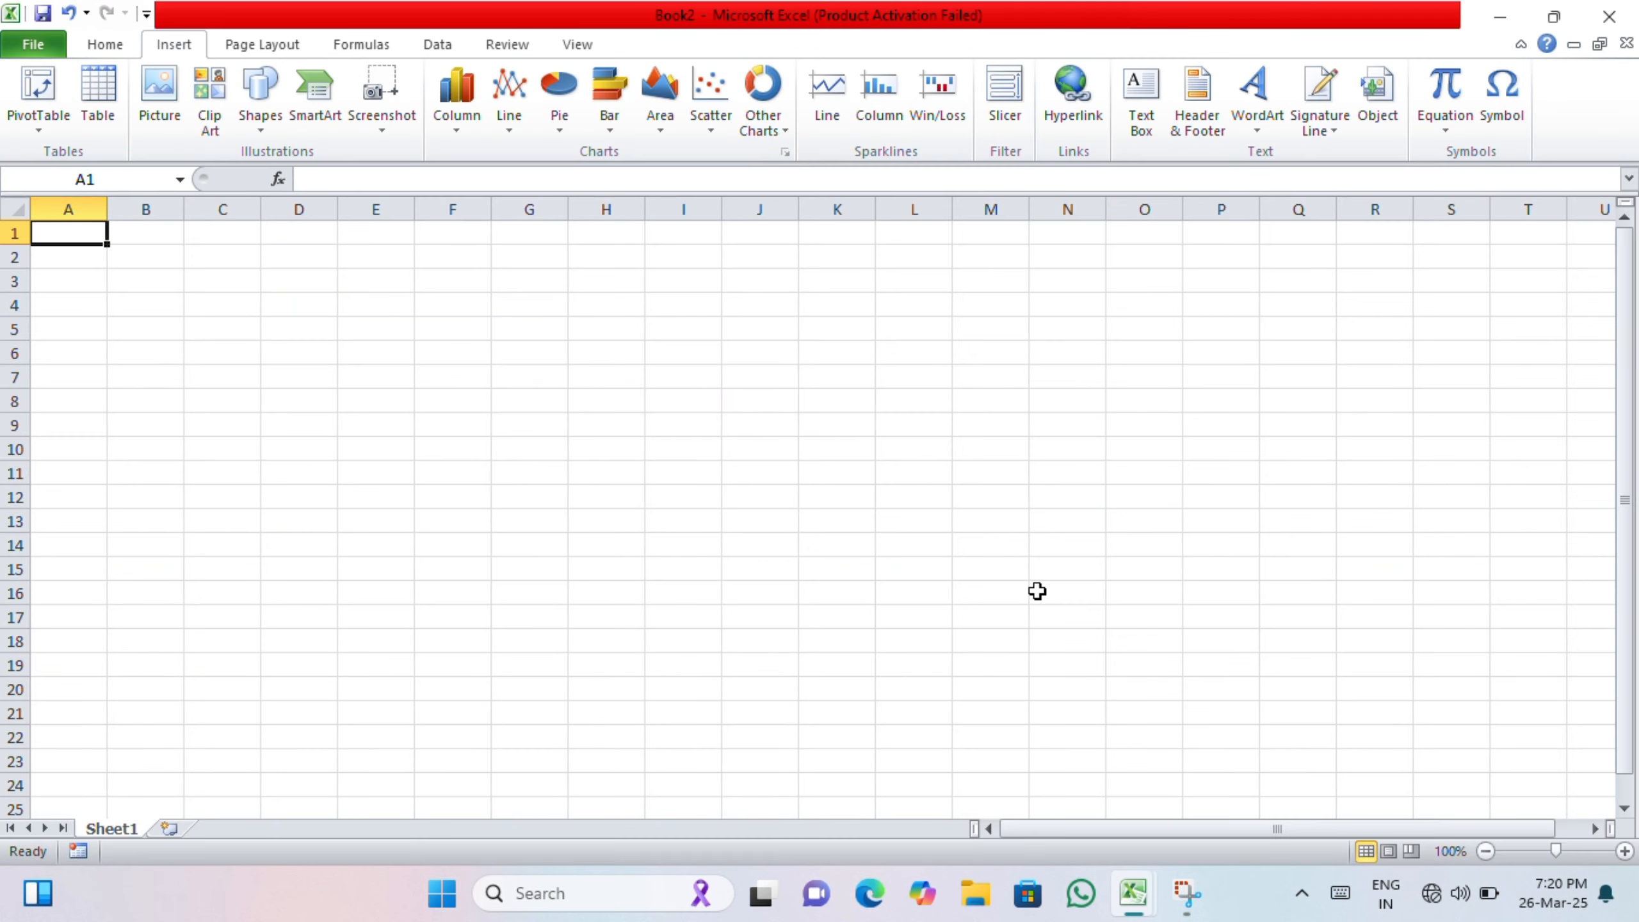
# Step: Enter the number 142535435 in cell E7 of the new workbook
pyautogui.moveTo(1130, 898)
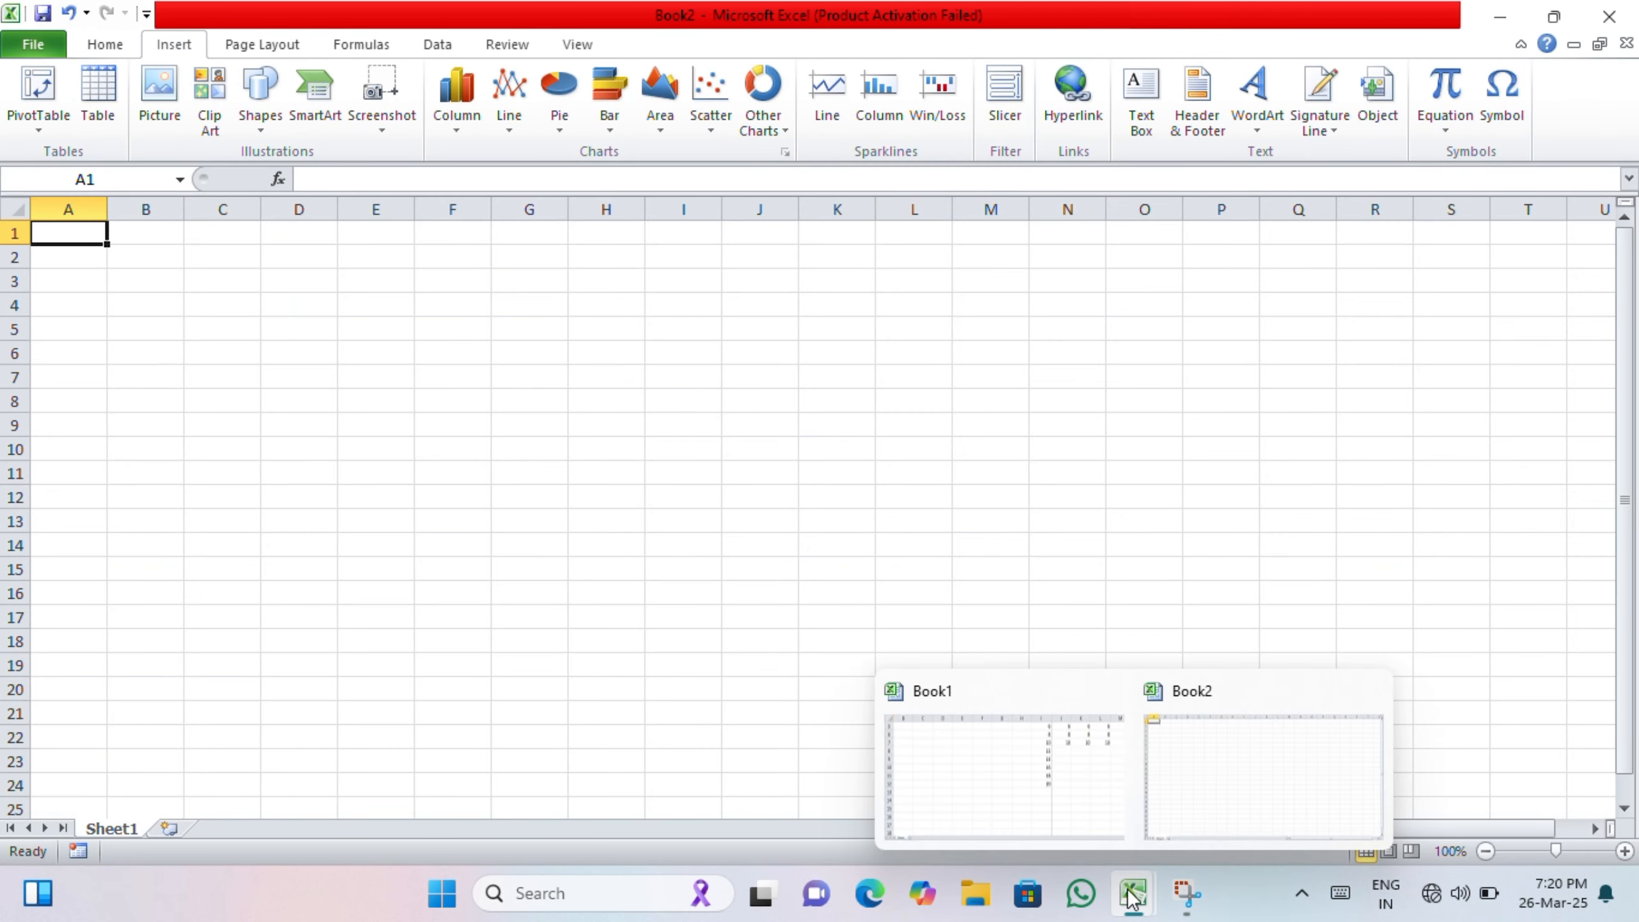
pyautogui.click(1196, 745)
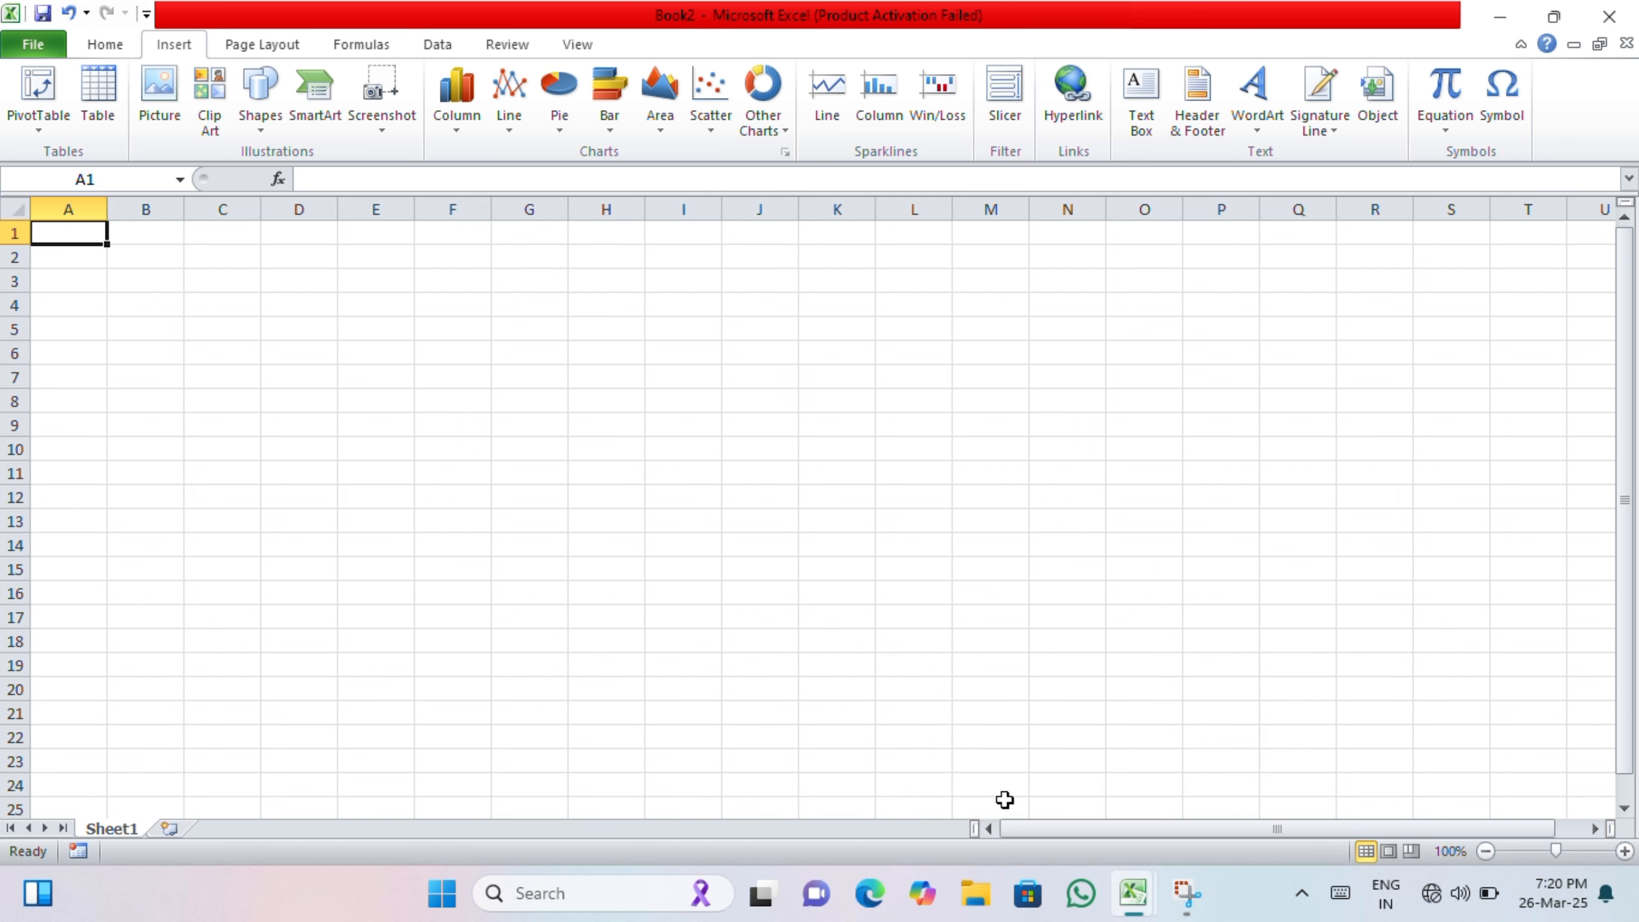
pyautogui.moveTo(1131, 901)
pyautogui.click(392, 384)
pyautogui.write('14253543')
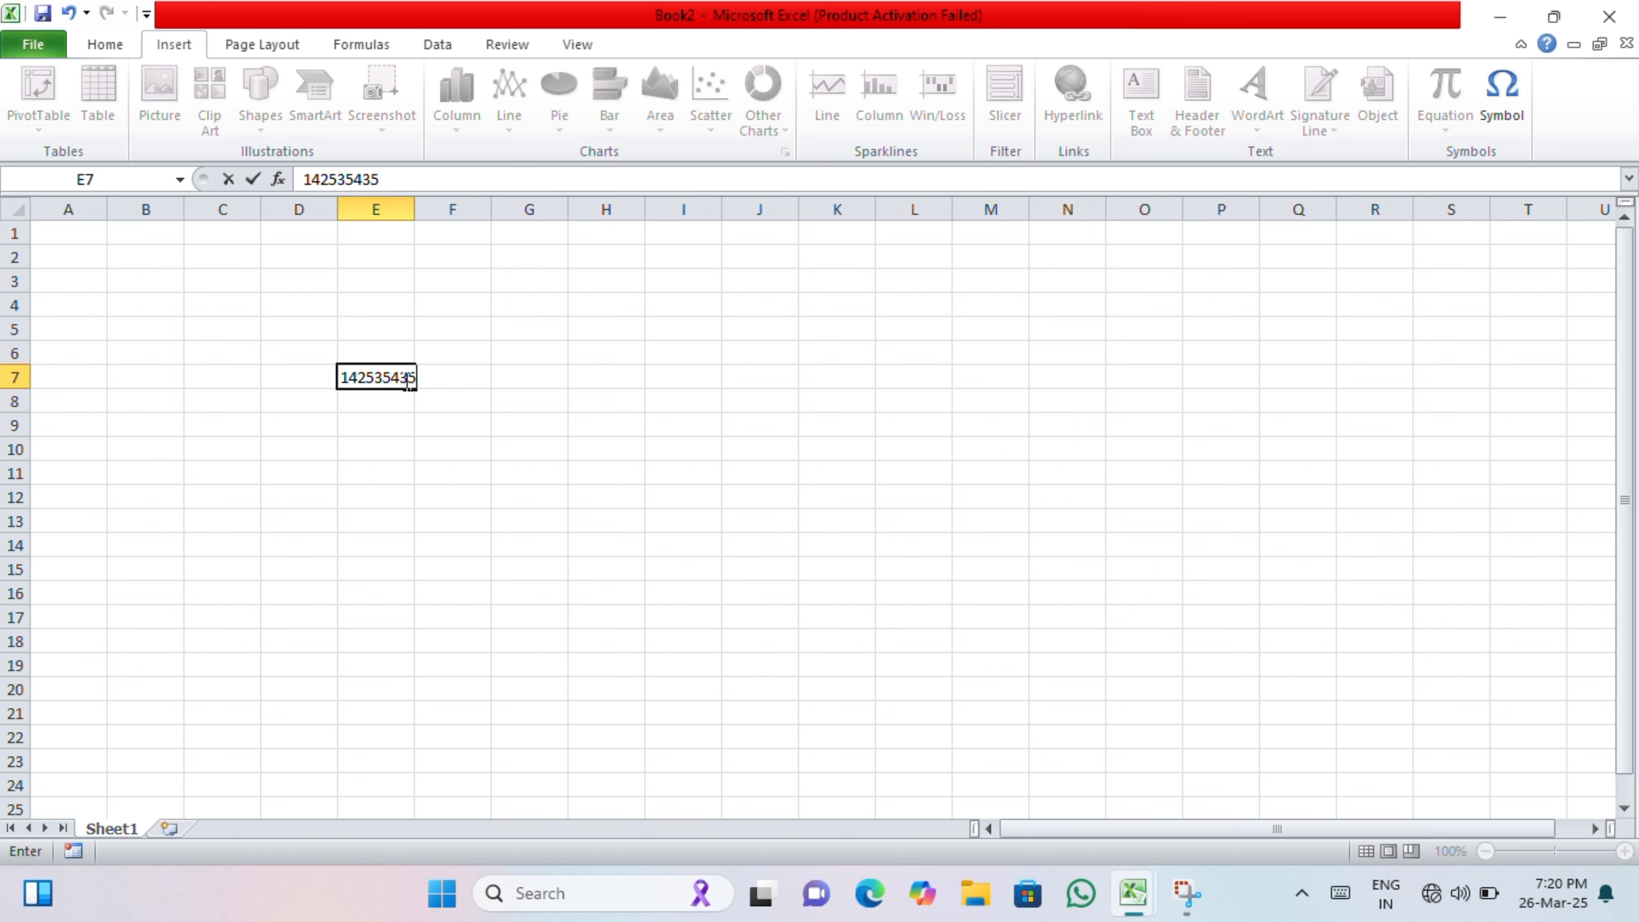
pyautogui.write('5')
pyautogui.click(381, 495)
# Step: Enter the text hjukihyubki in cell E8
pyautogui.scroll(5, 355, 399)
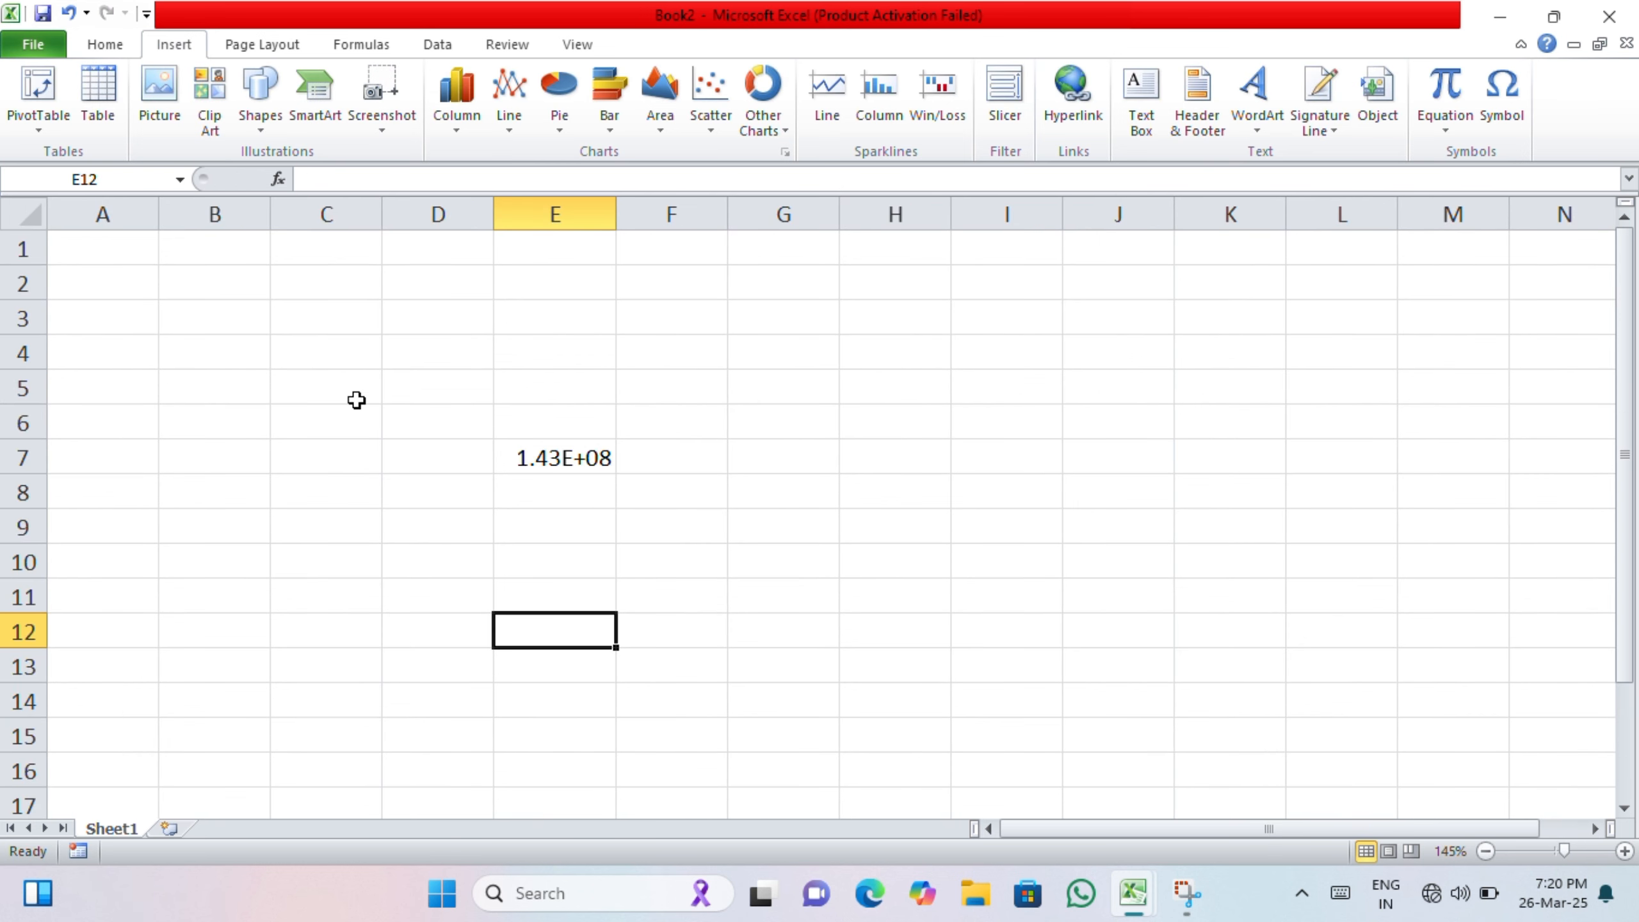
pyautogui.click(646, 568)
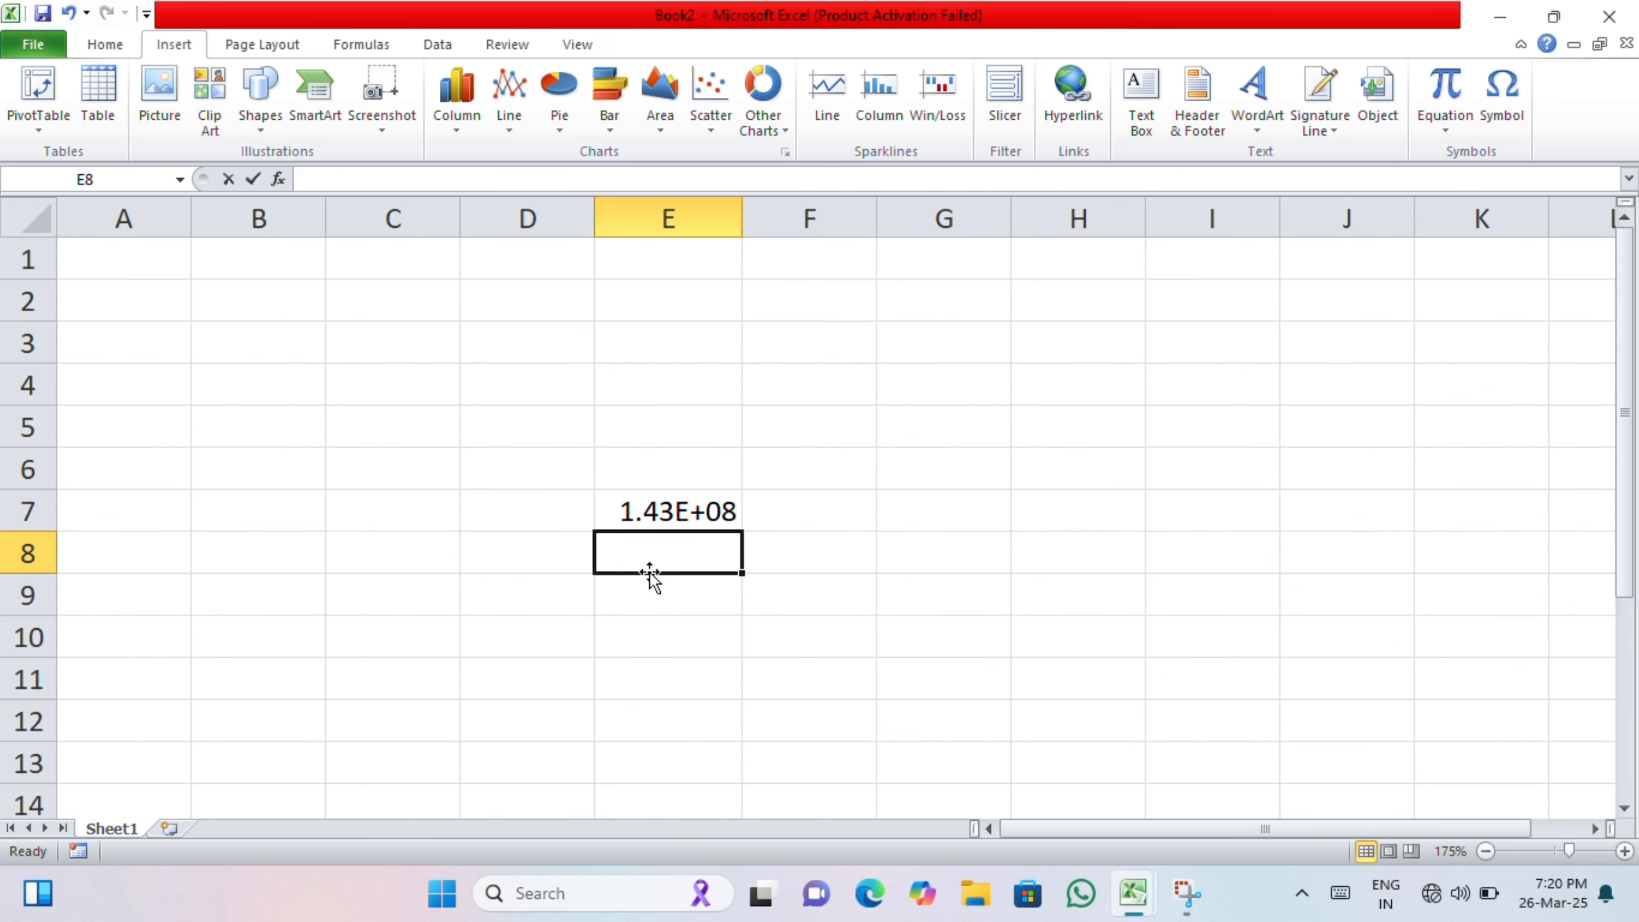
pyautogui.write('hjukihyubki')
pyautogui.click(757, 609)
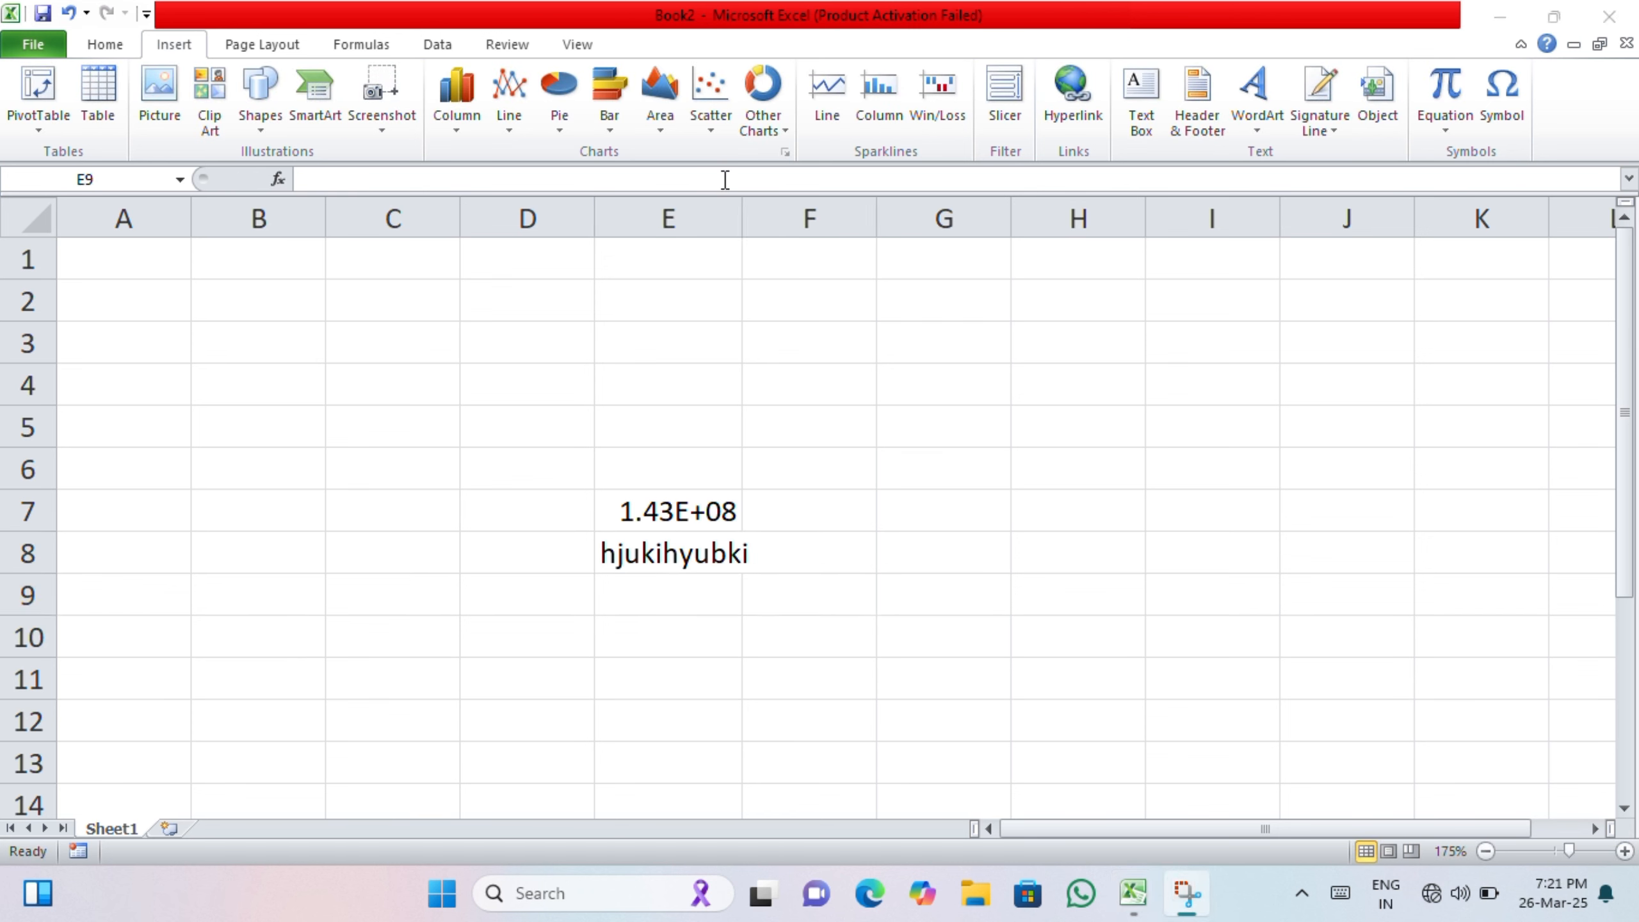
# Step: Create another new blank workbook with the keyboard shortcut
pyautogui.moveTo(1135, 898)
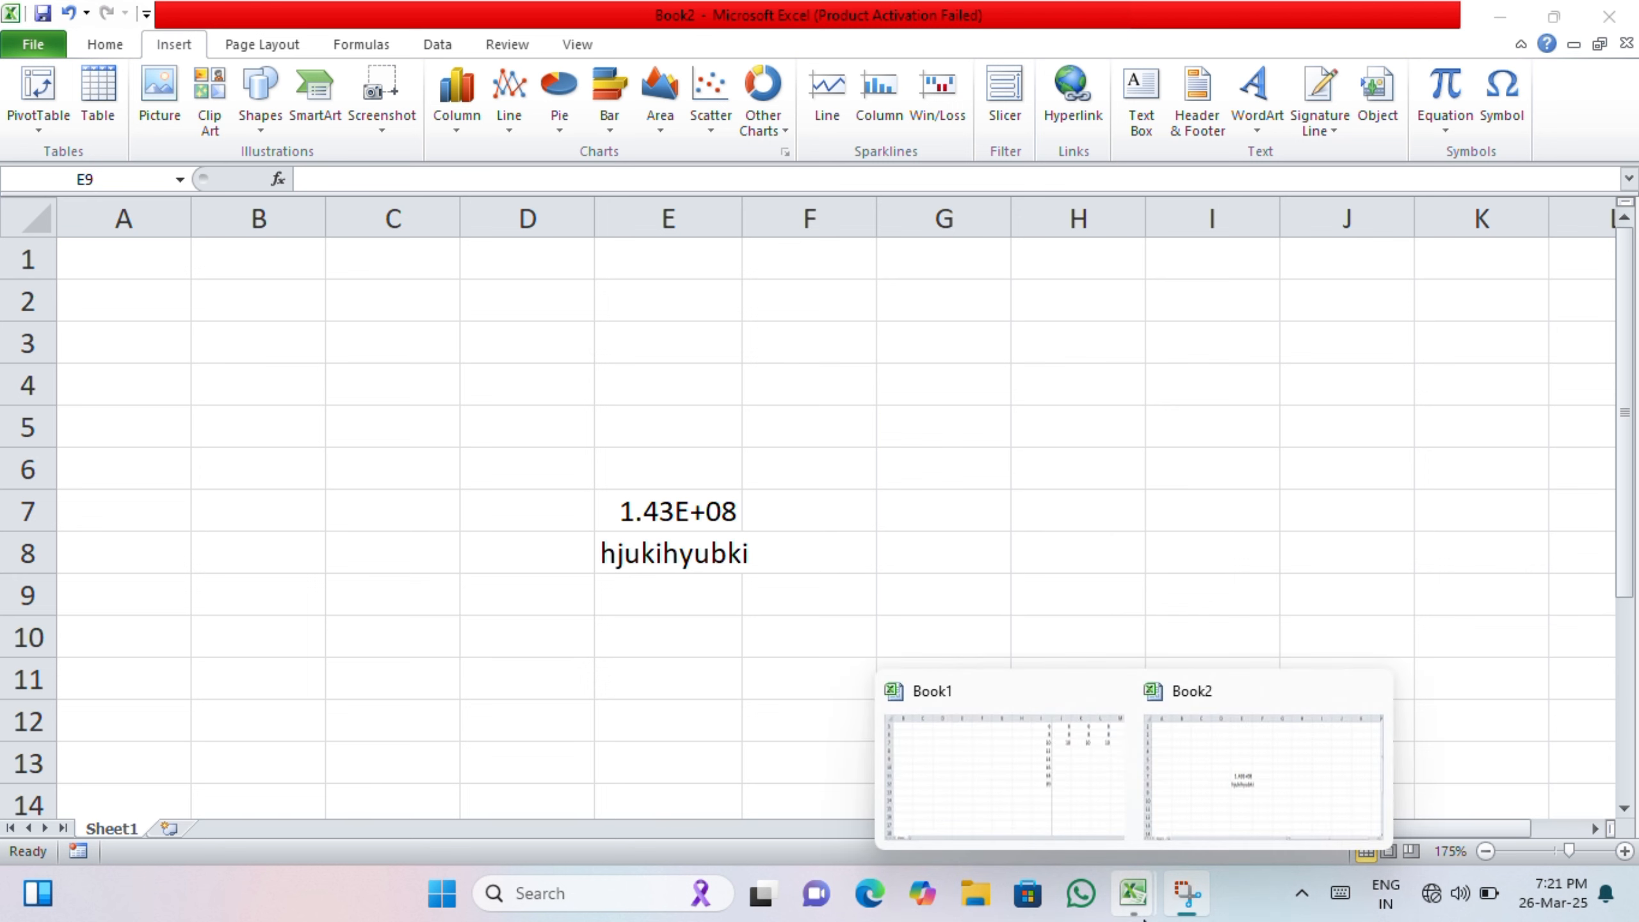
pyautogui.click(942, 595)
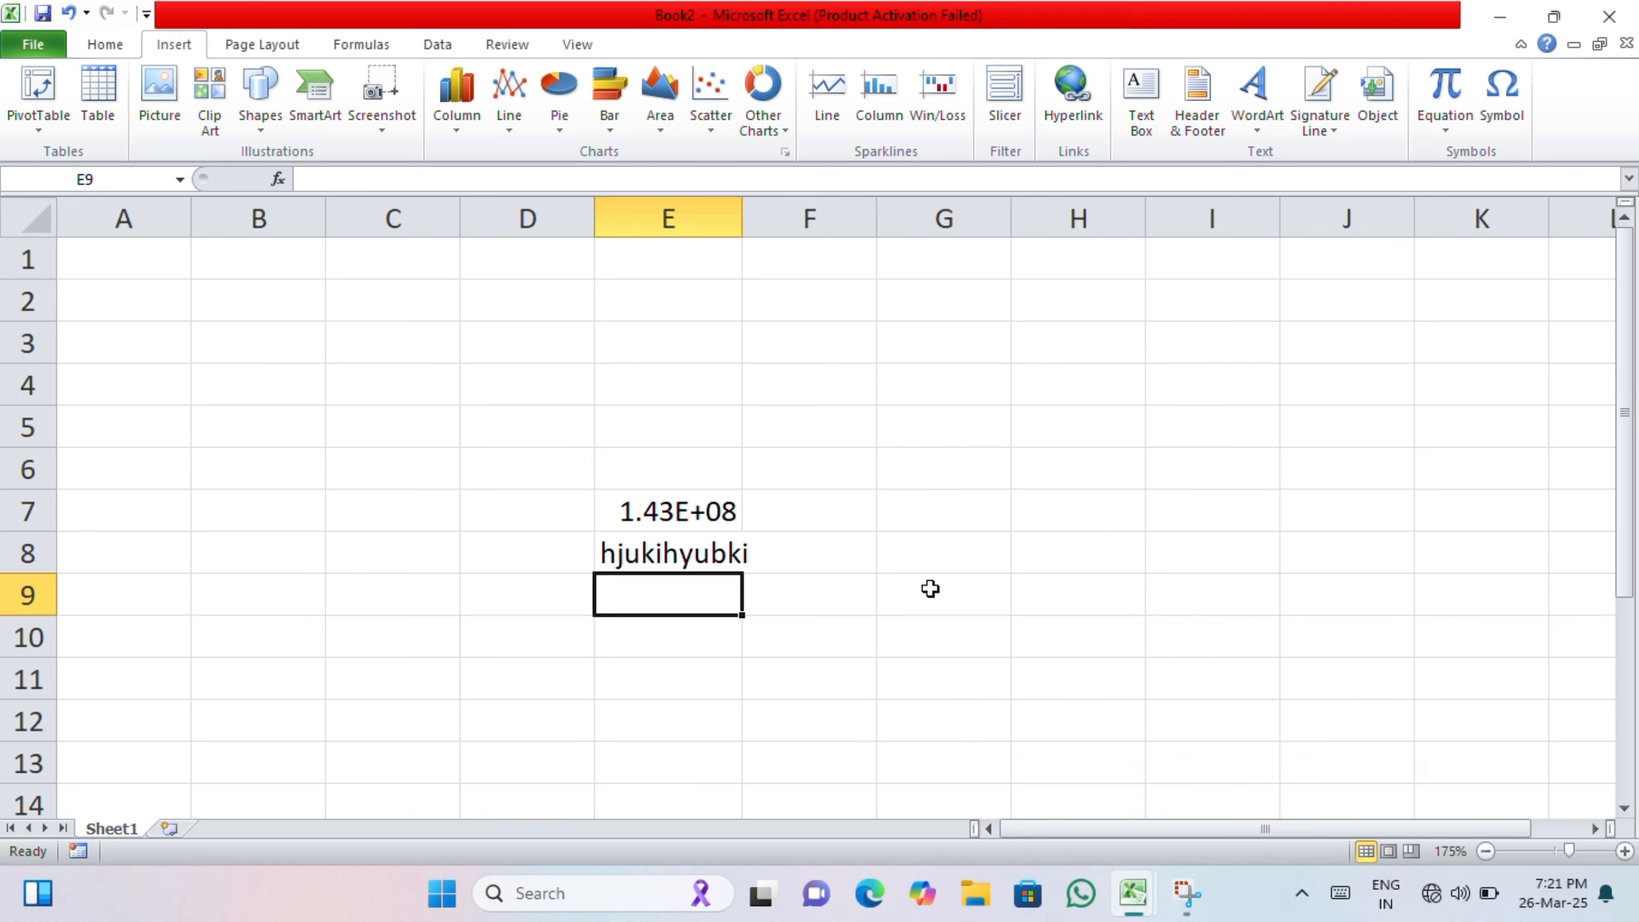
pyautogui.hotkey('ctrl', 'n')
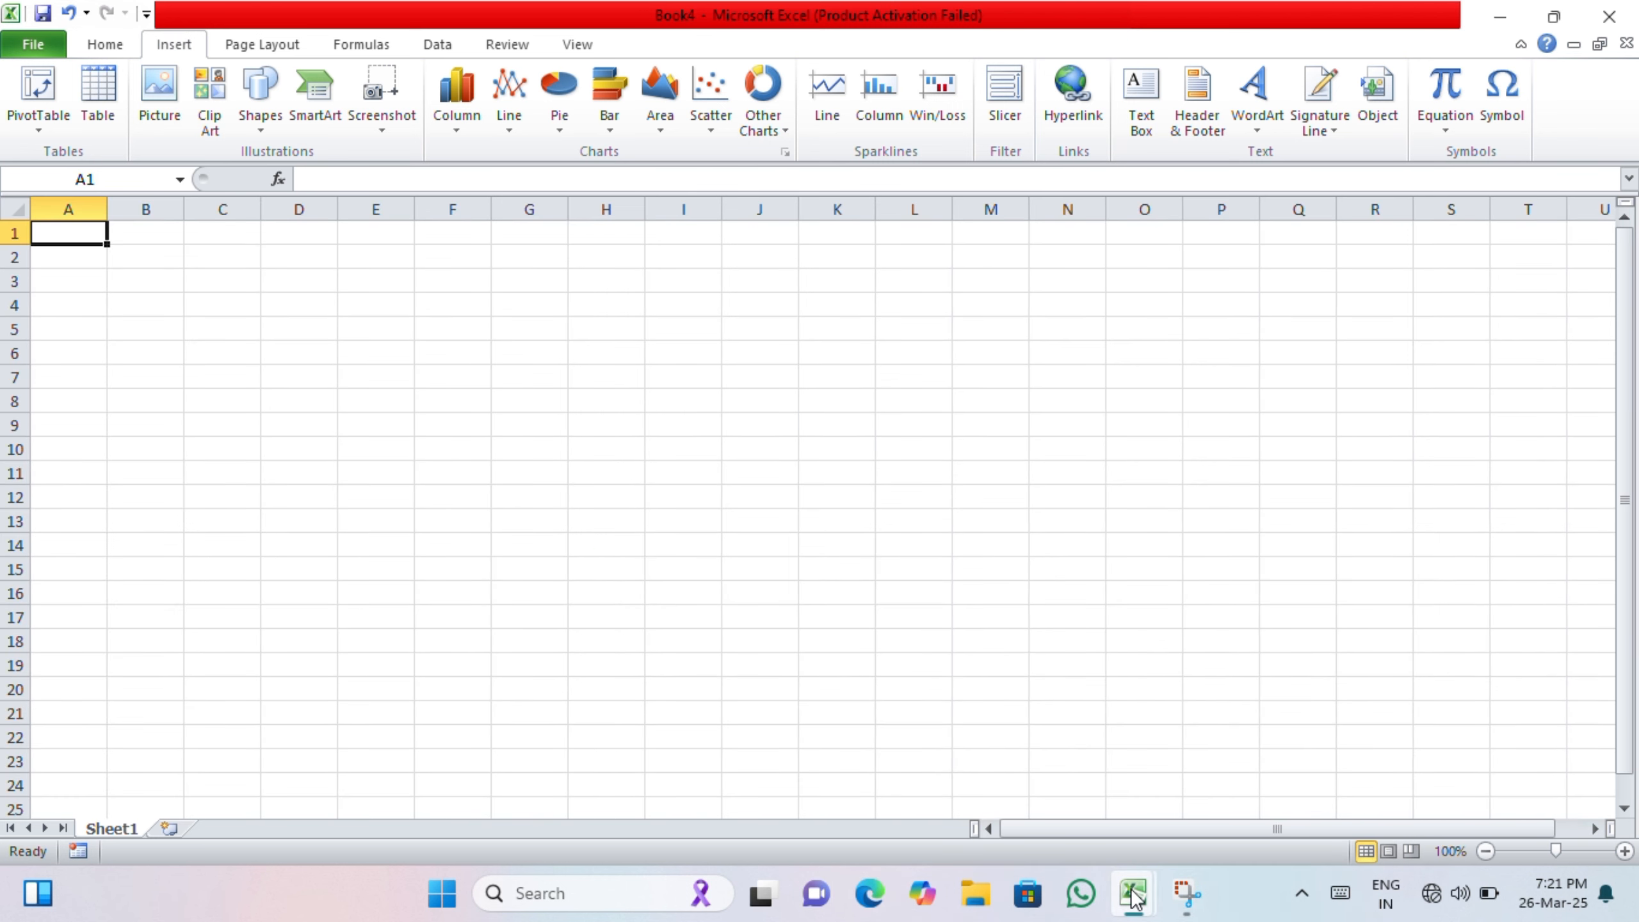
# Step: Enter 2, 2, 2, 2, 22, 2 followed by five 0s down column J starting at J10
pyautogui.moveTo(1134, 897)
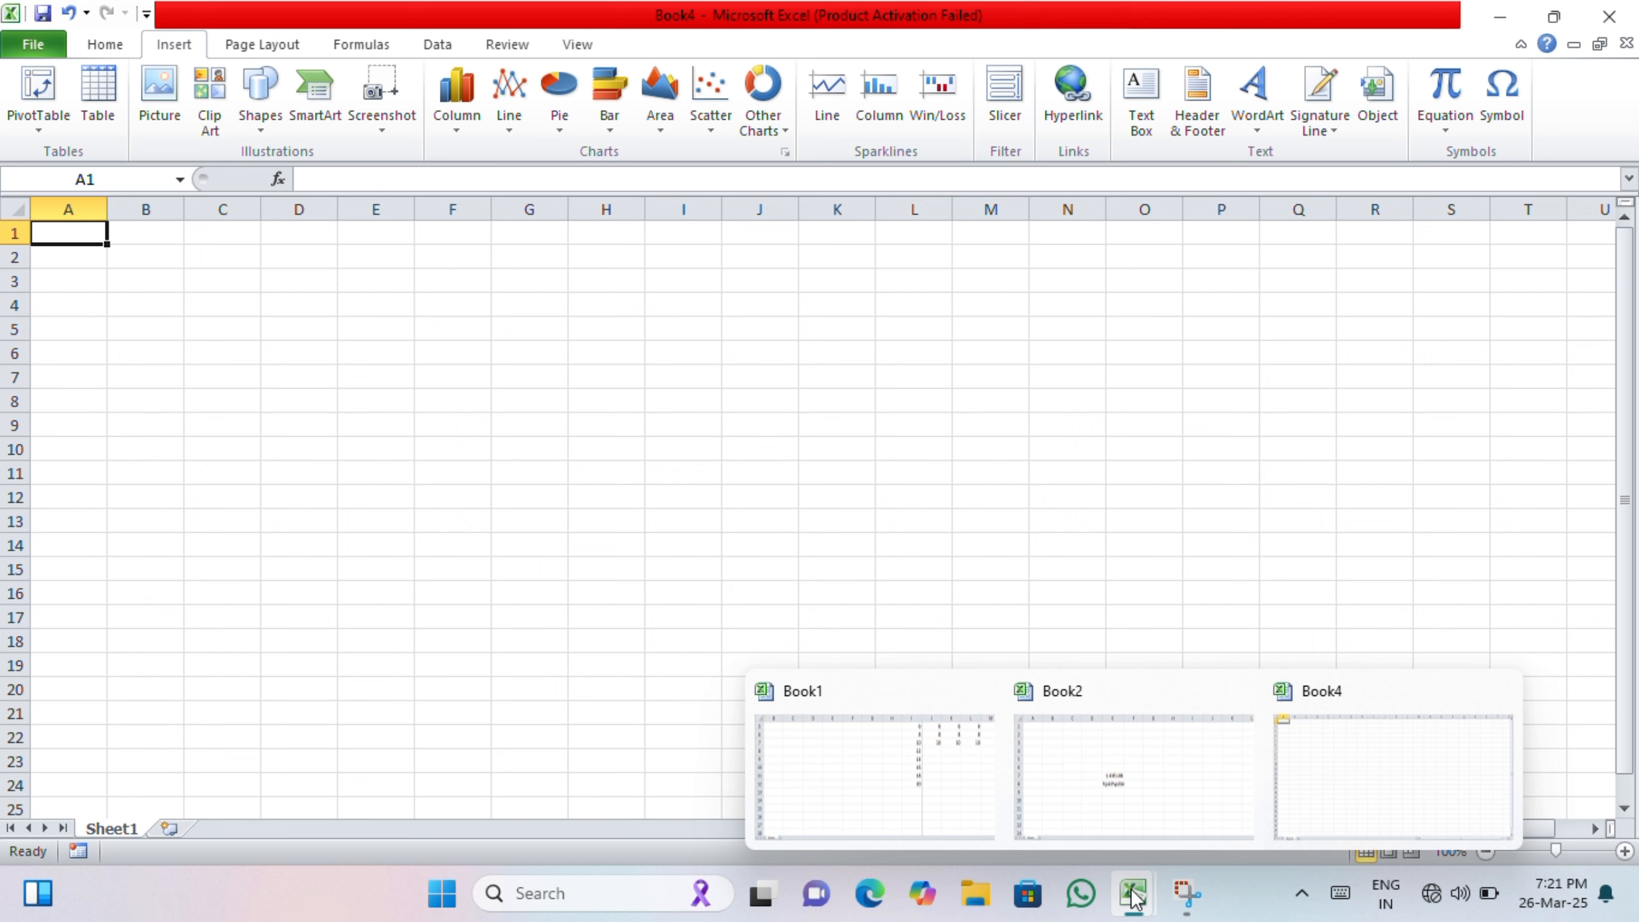
pyautogui.click(1305, 782)
pyautogui.click(792, 446)
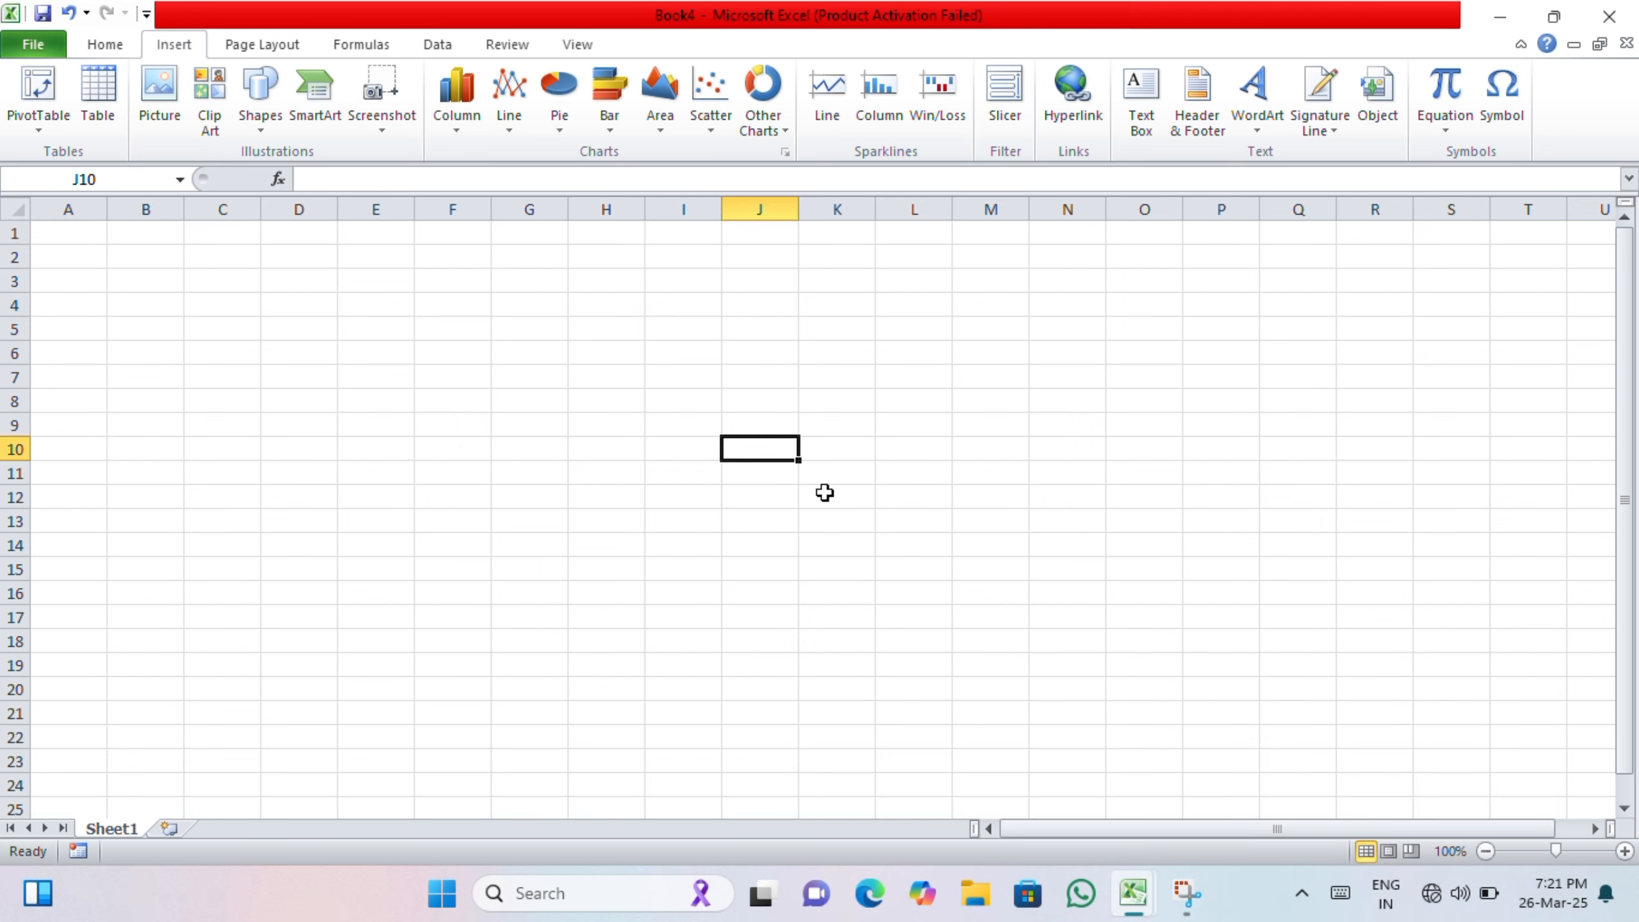
pyautogui.write('2 2 2 2 22 2 ')
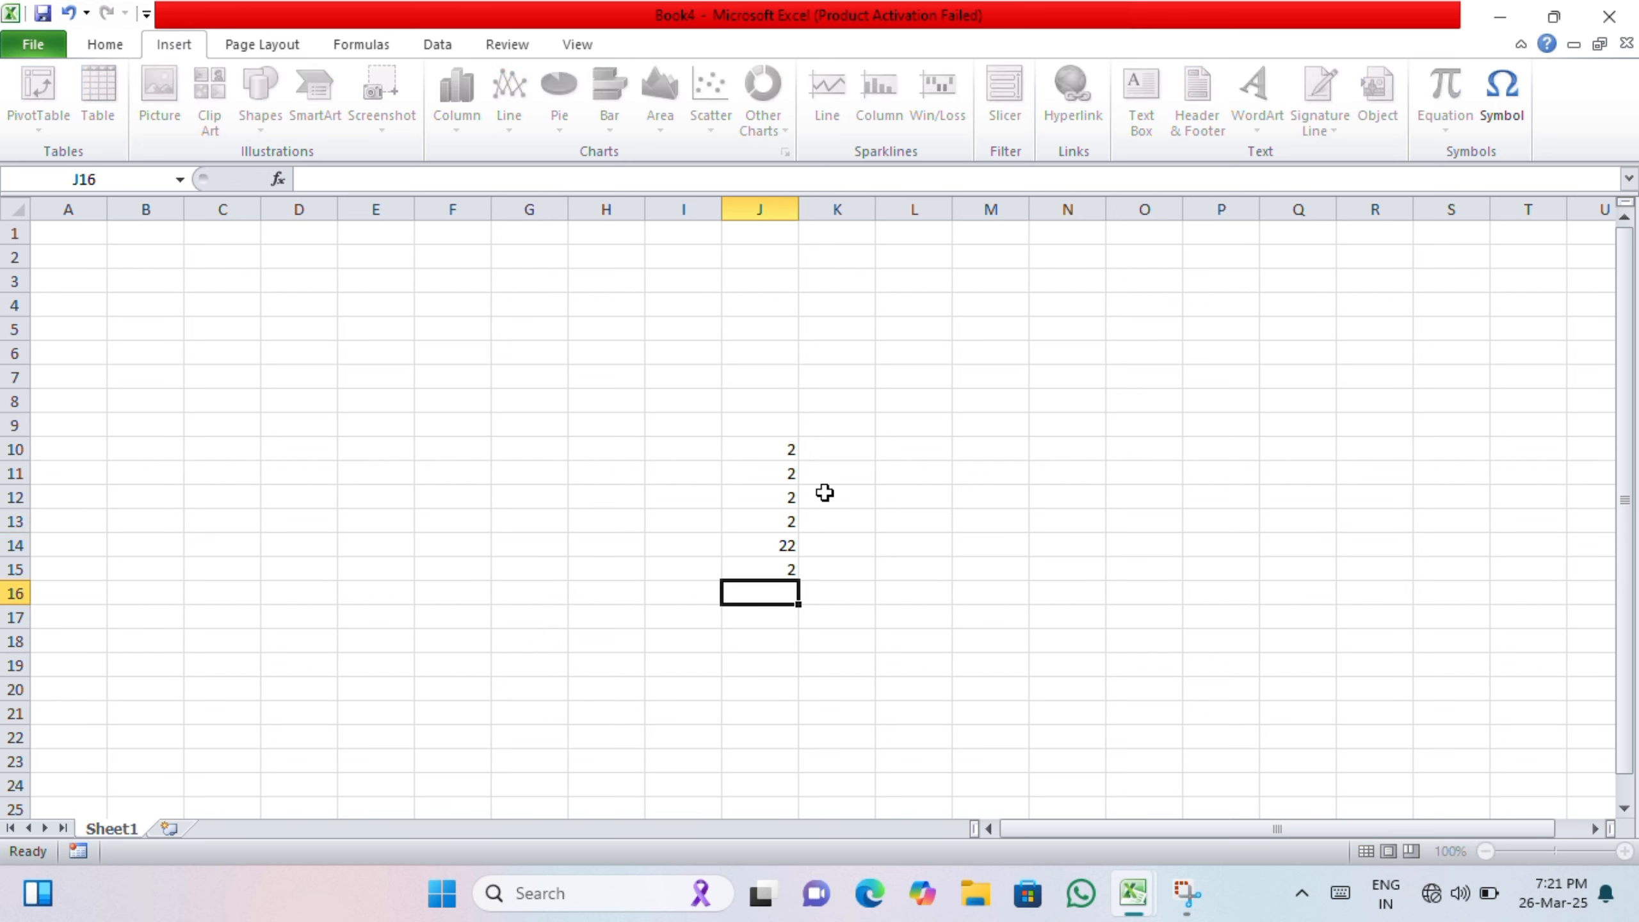
pyautogui.write('0 0 0 0 0')
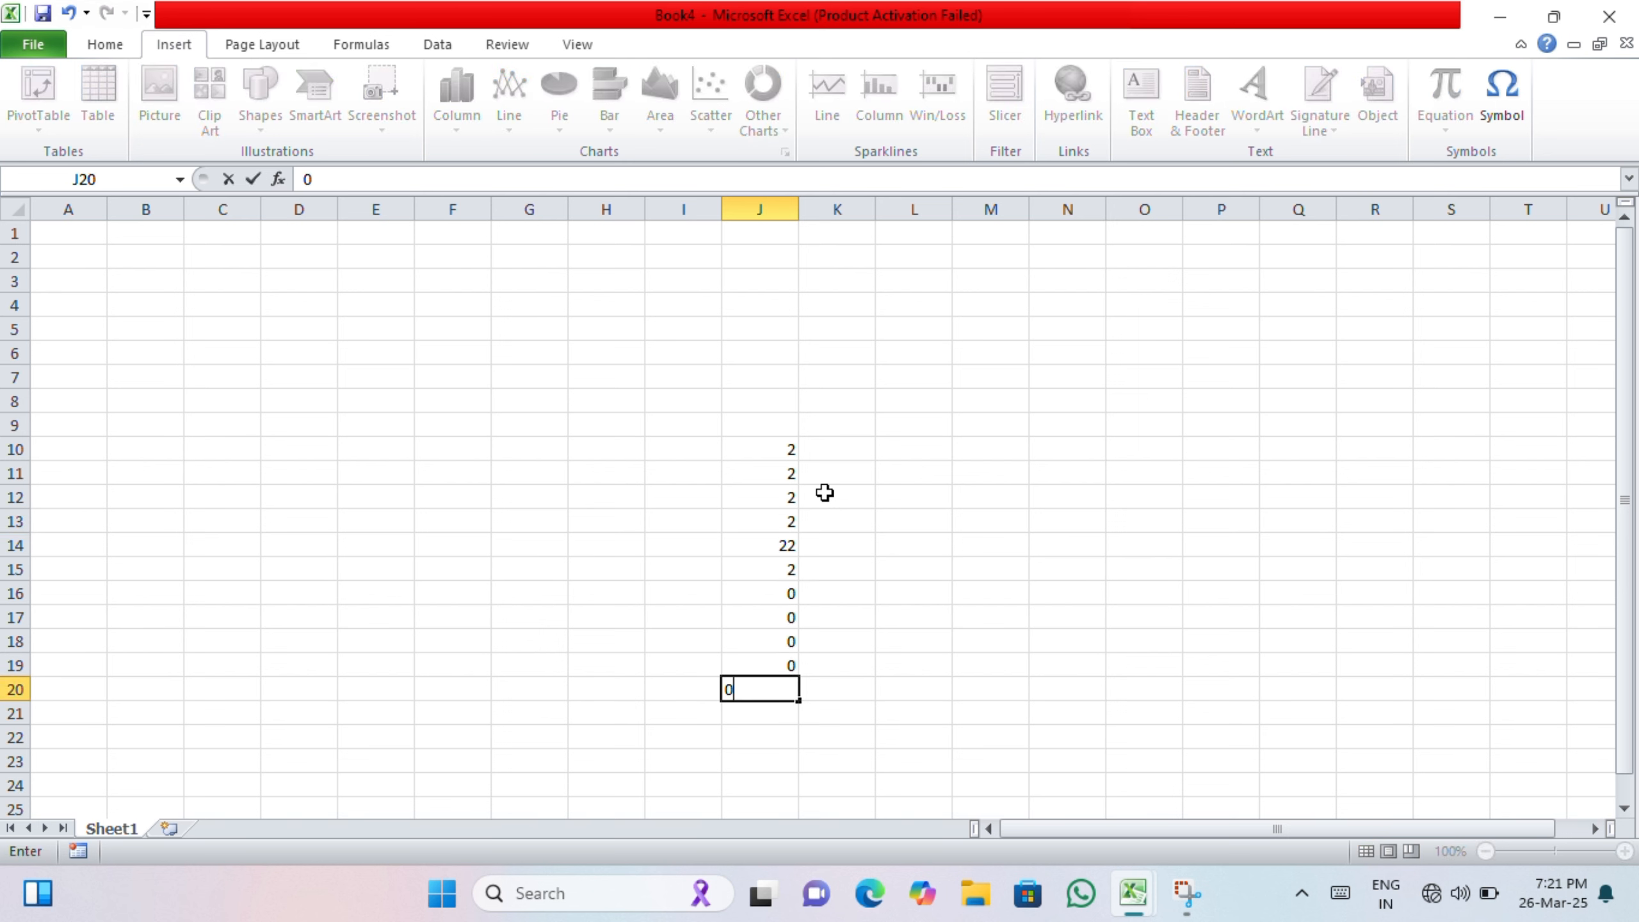
pyautogui.click(824, 493)
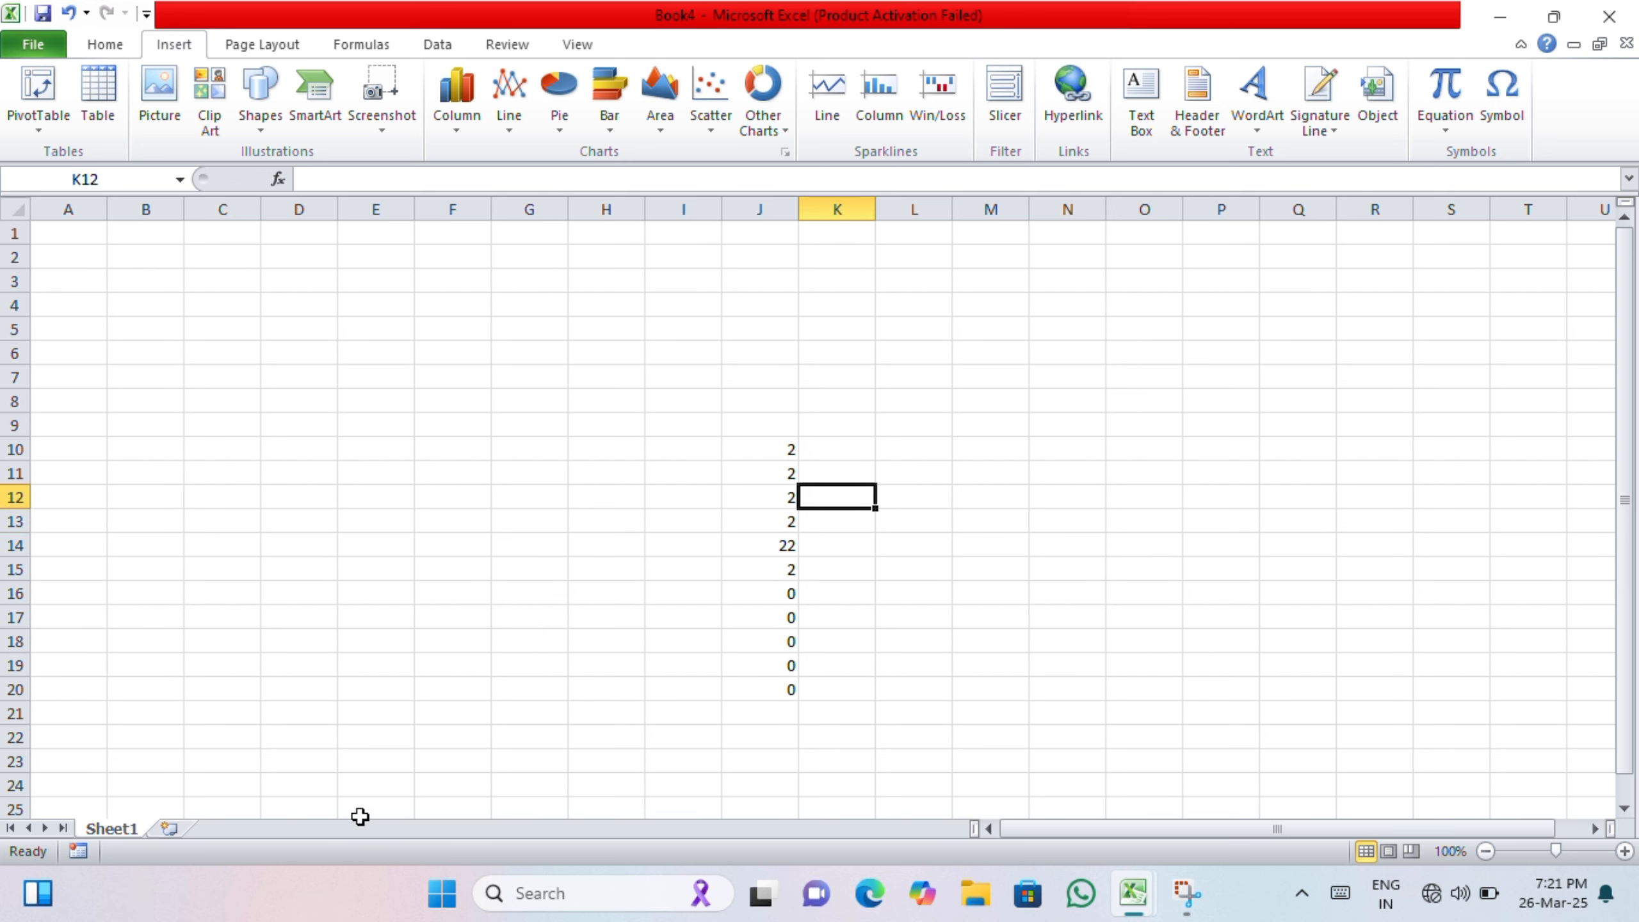
# Step: Switch to the Book2 workbook window
pyautogui.hotkey('ctrl', 'Tab')
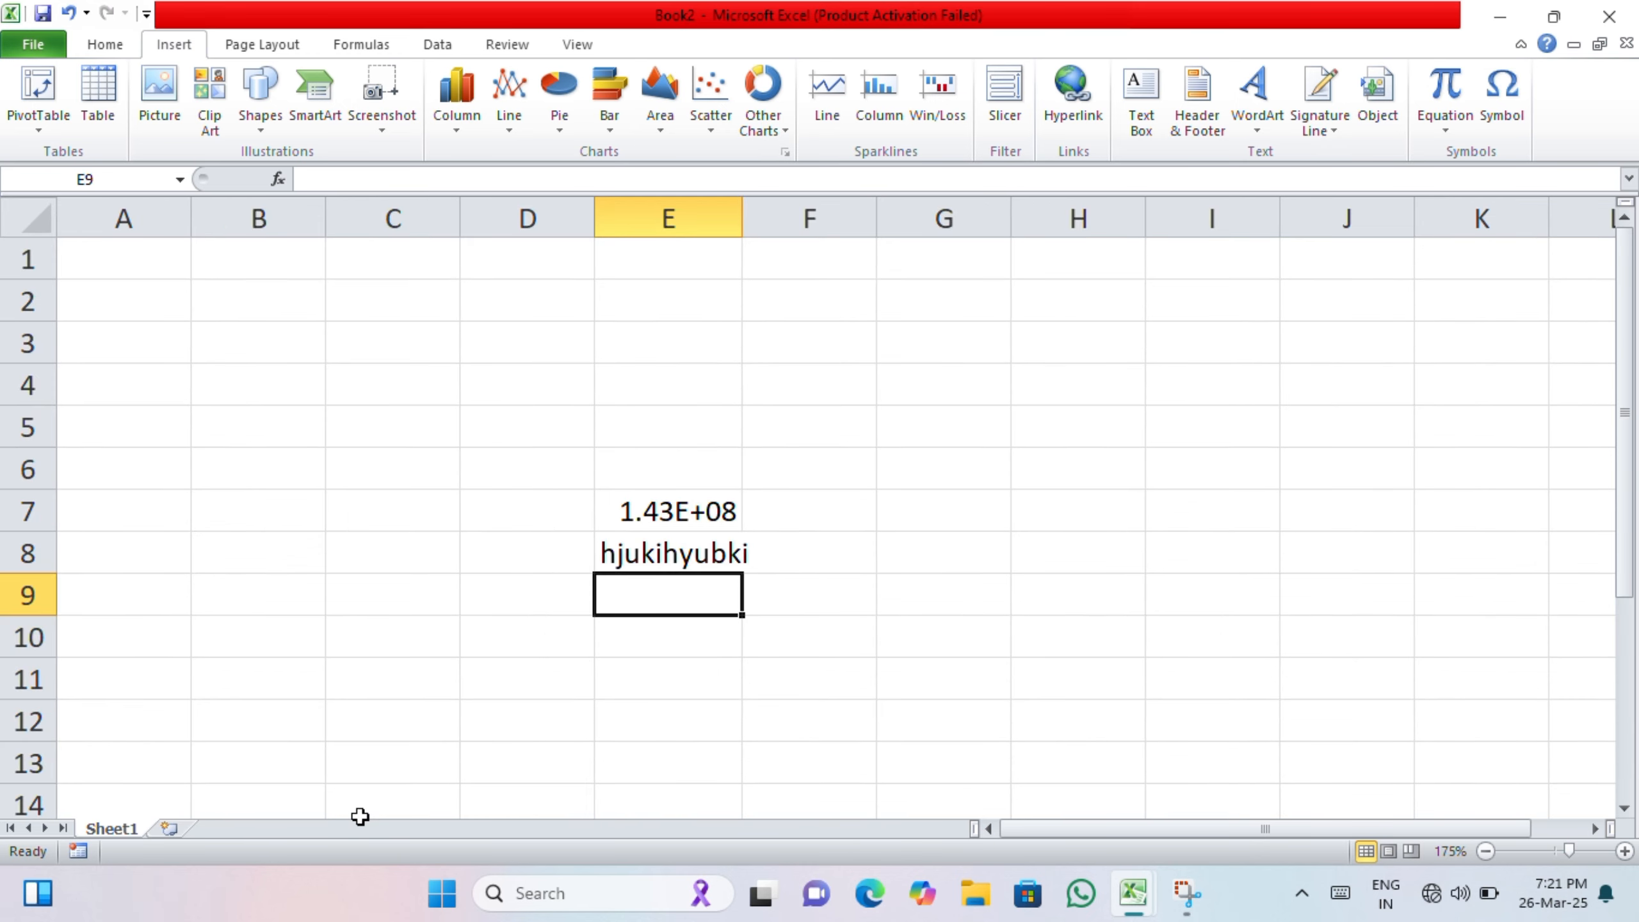
# Step: Cycle through the open workbook windows until Book4 is active
pyautogui.hotkey('ctrl', 'Tab')
pyautogui.hotkey('ctrl', 'Tab')
pyautogui.hotkey('ctrl', 'Tab')
pyautogui.hotkey('ctrl', 'Tab')
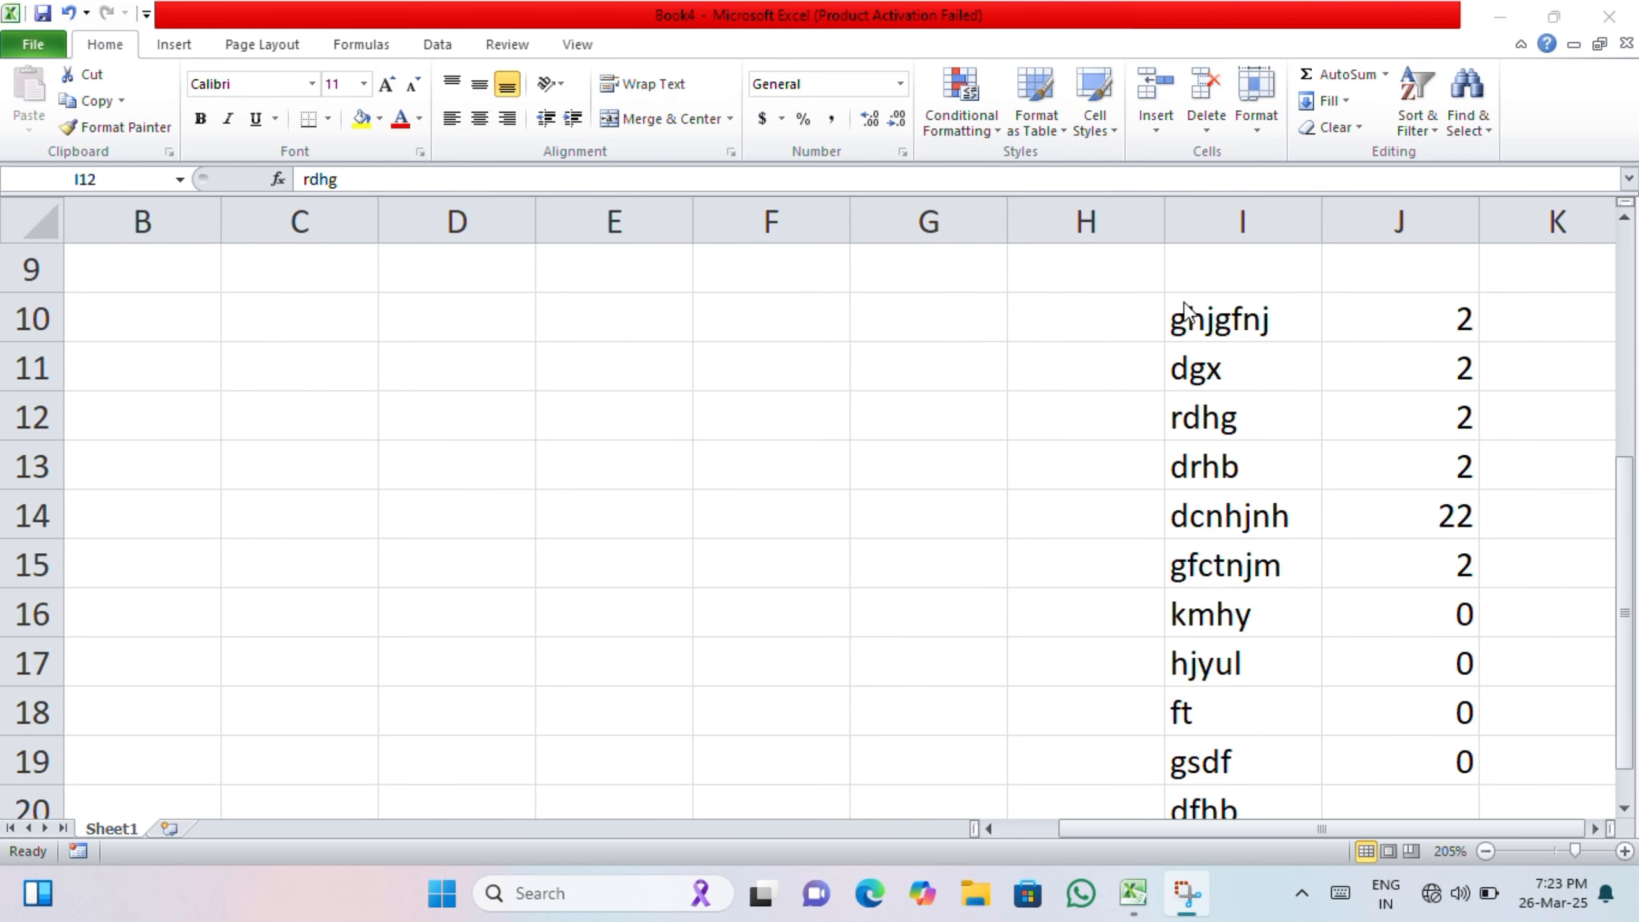
# Step: Copy the range I10:J19 in Book4 and open the Office Clipboard pane
pyautogui.moveTo(1185, 309); pyautogui.dragTo(1446, 760)
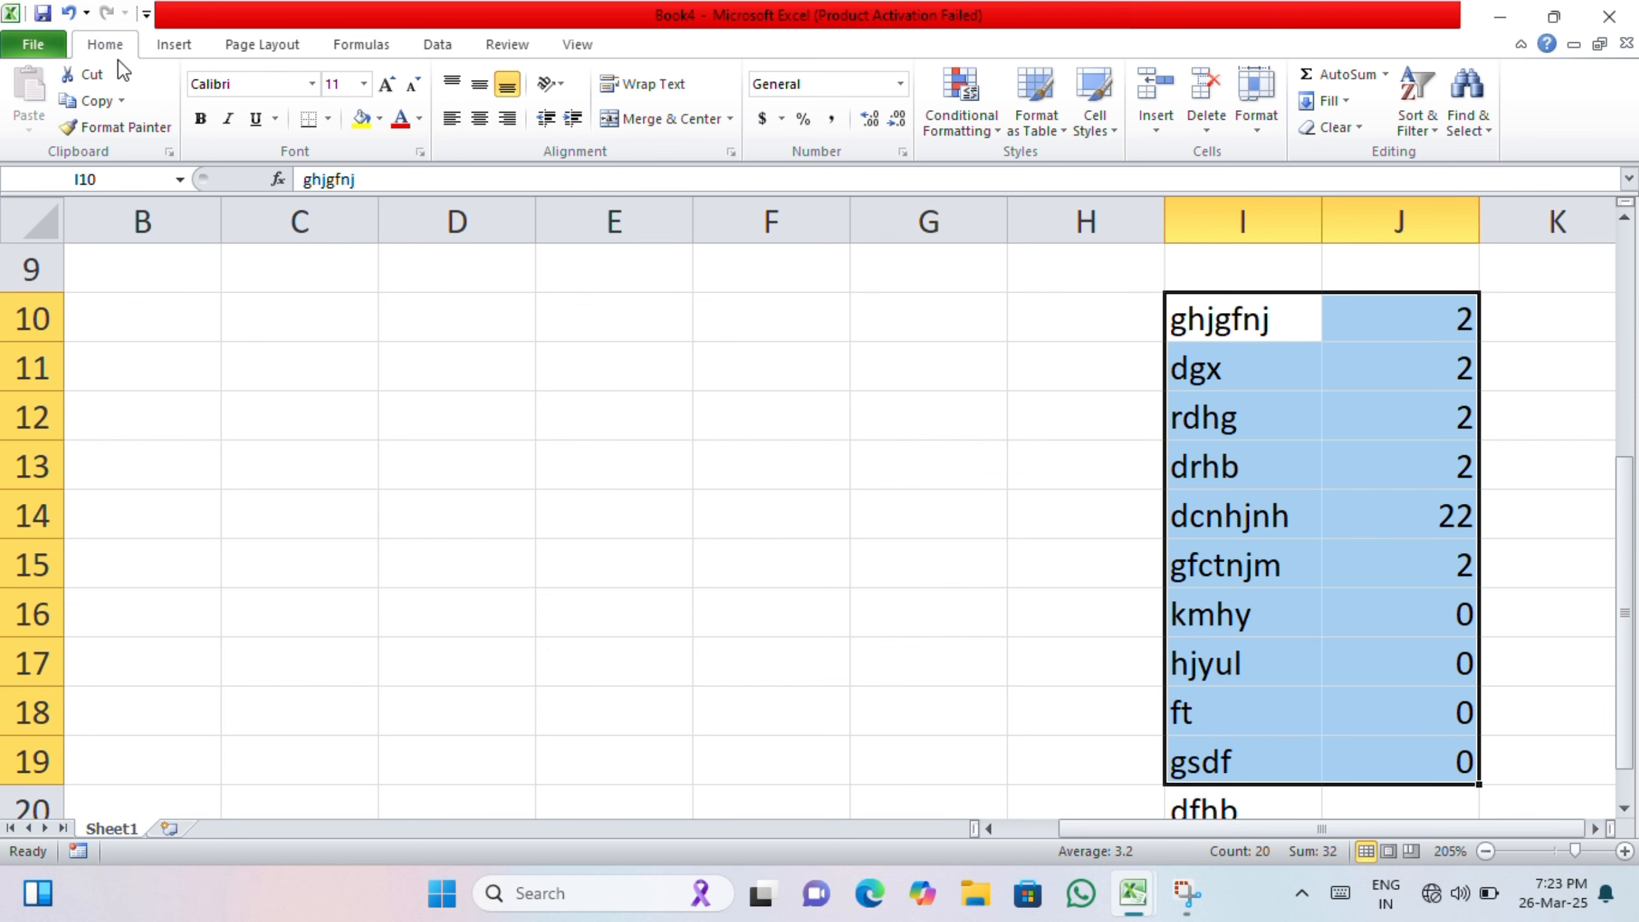
pyautogui.click(126, 102)
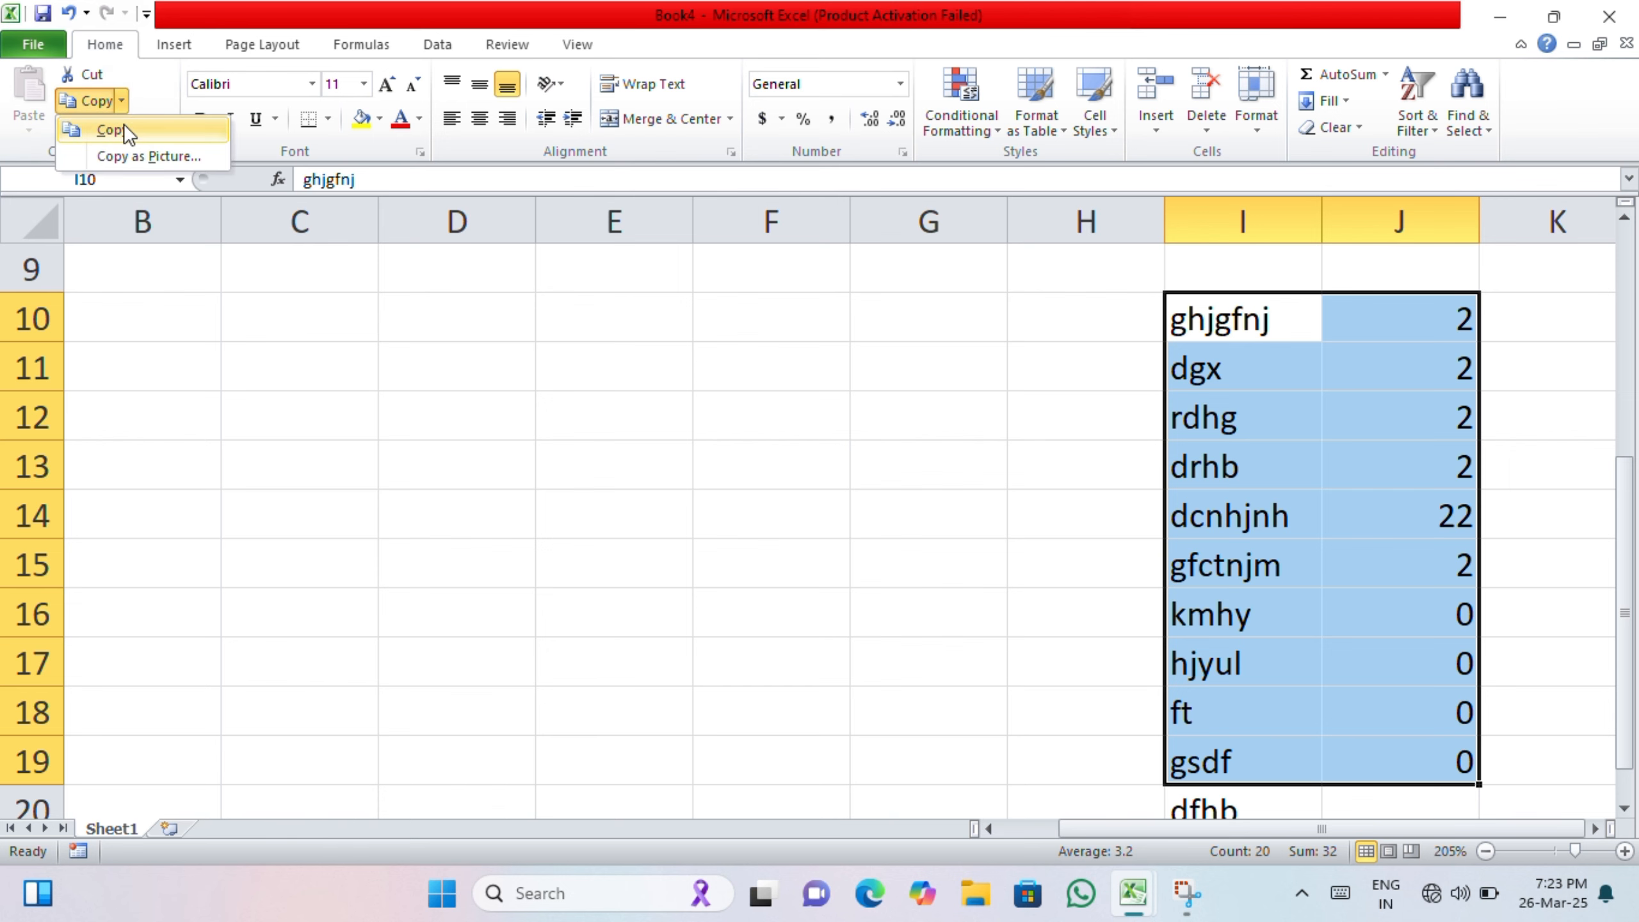
pyautogui.click(124, 129)
pyautogui.click(169, 153)
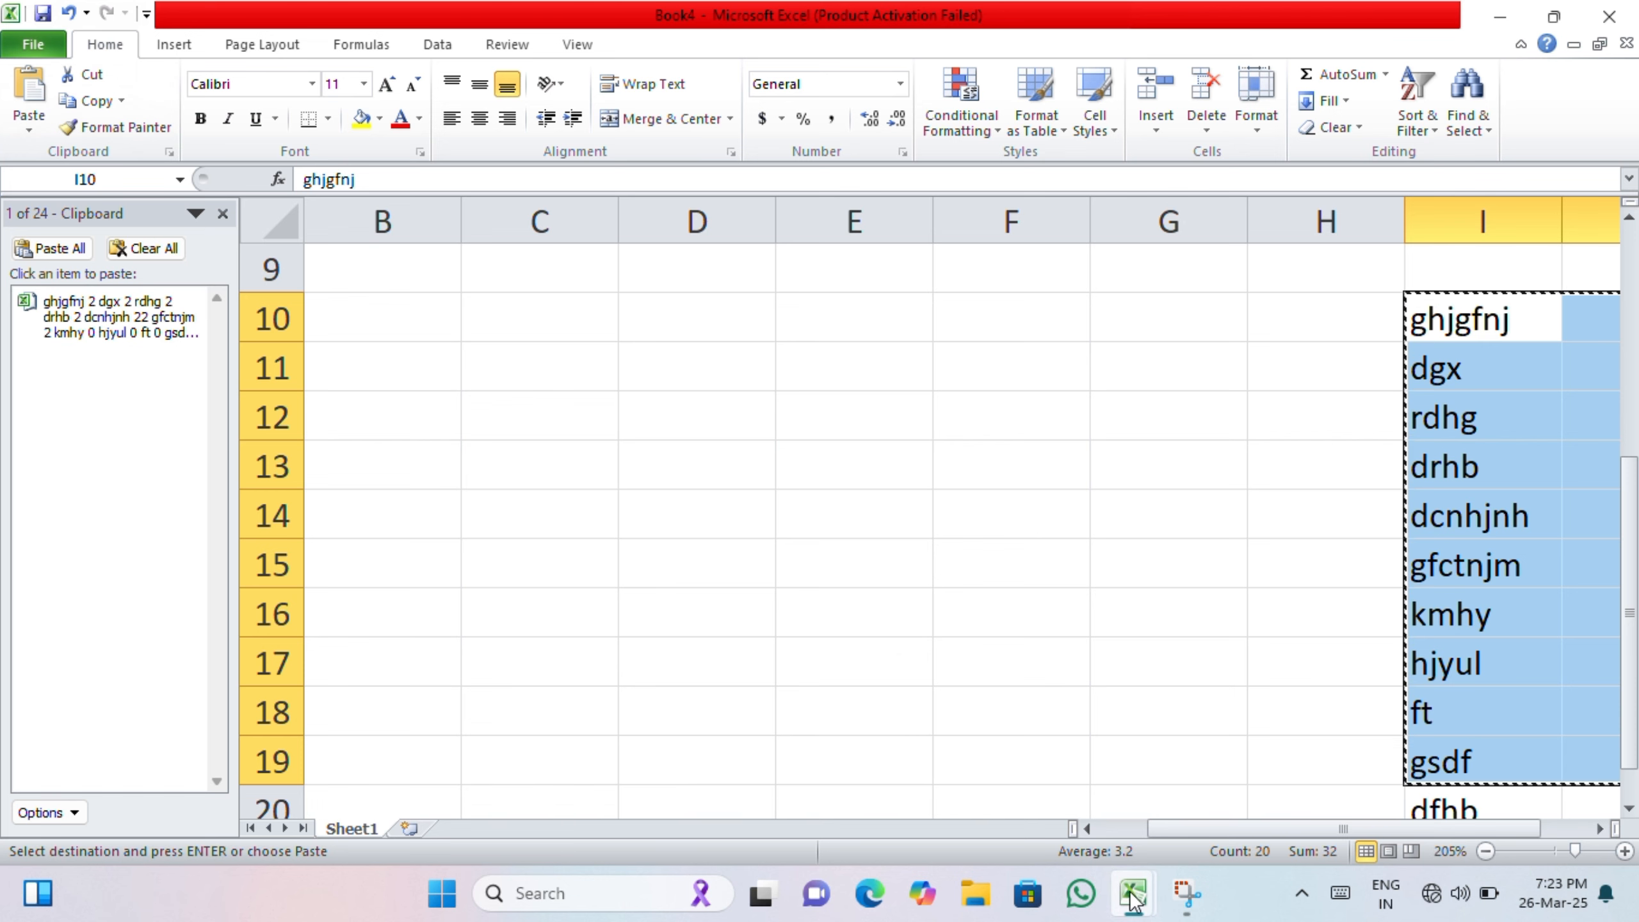
# Step: Switch to Book2 and copy cells E7:E8 to the Clipboard
pyautogui.moveTo(1134, 893)
pyautogui.click(1136, 789)
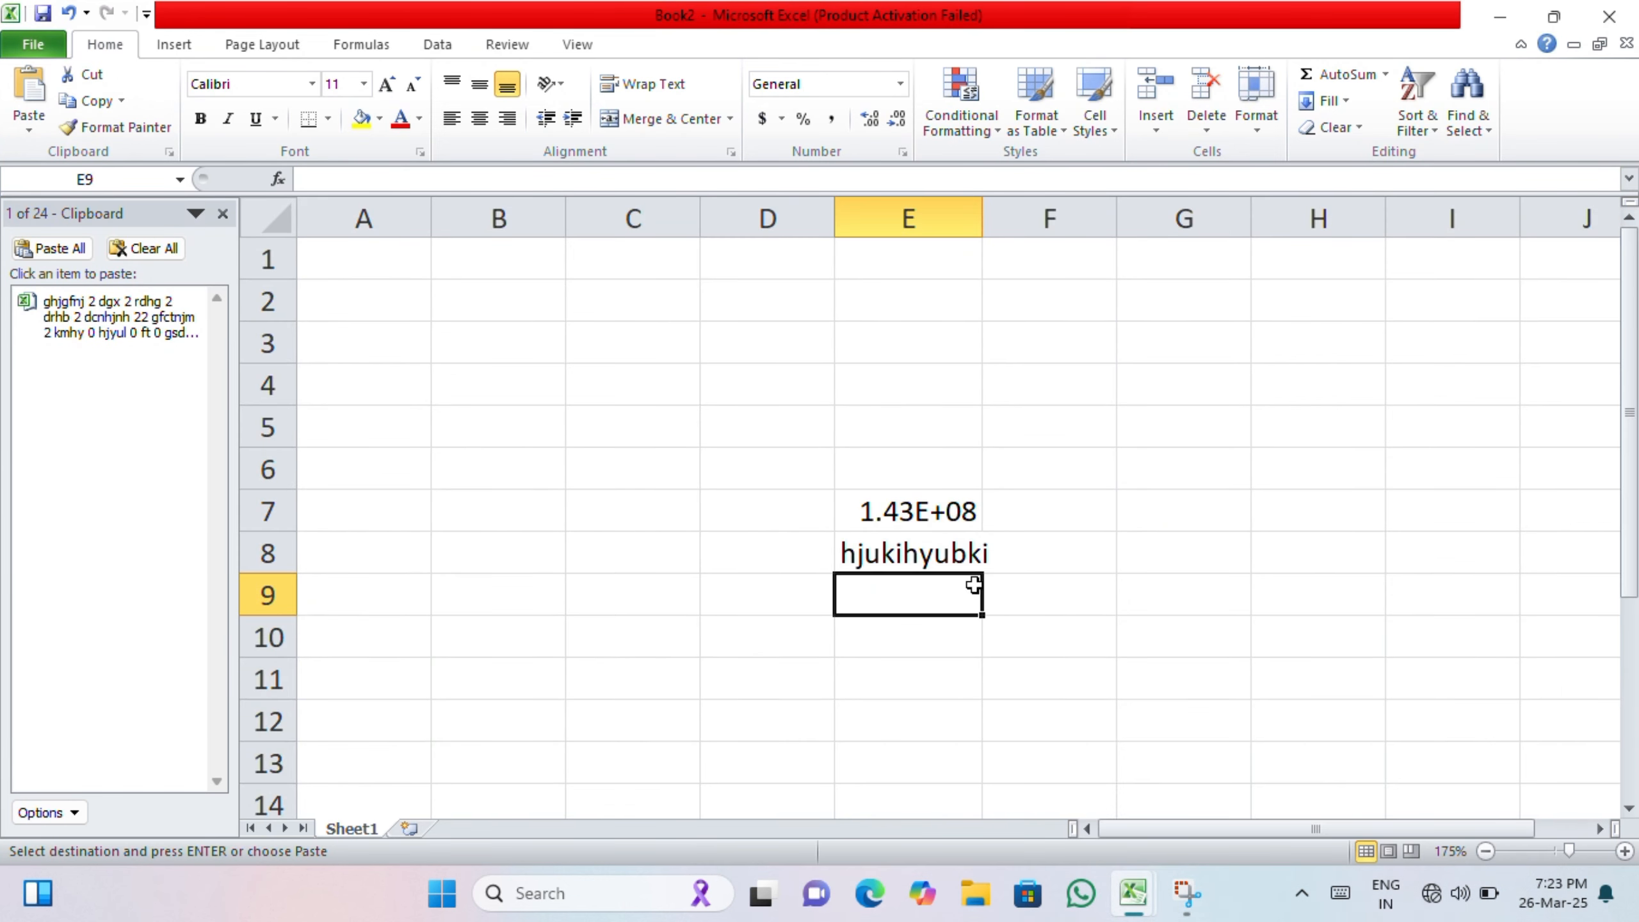
pyautogui.moveTo(868, 507); pyautogui.dragTo(916, 545)
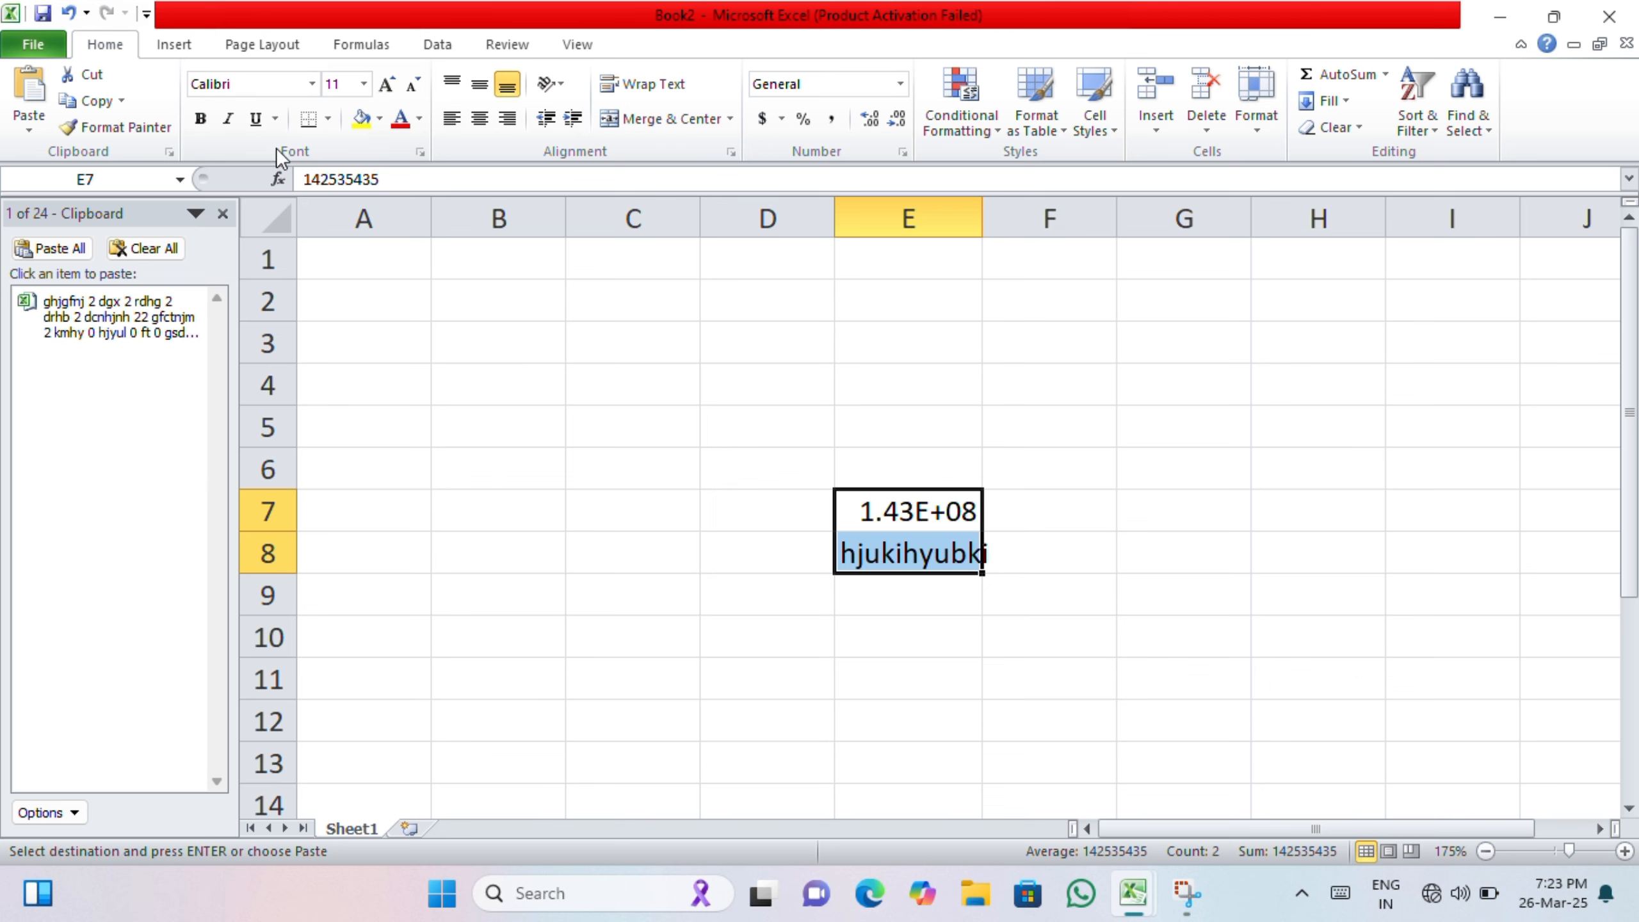
pyautogui.click(122, 103)
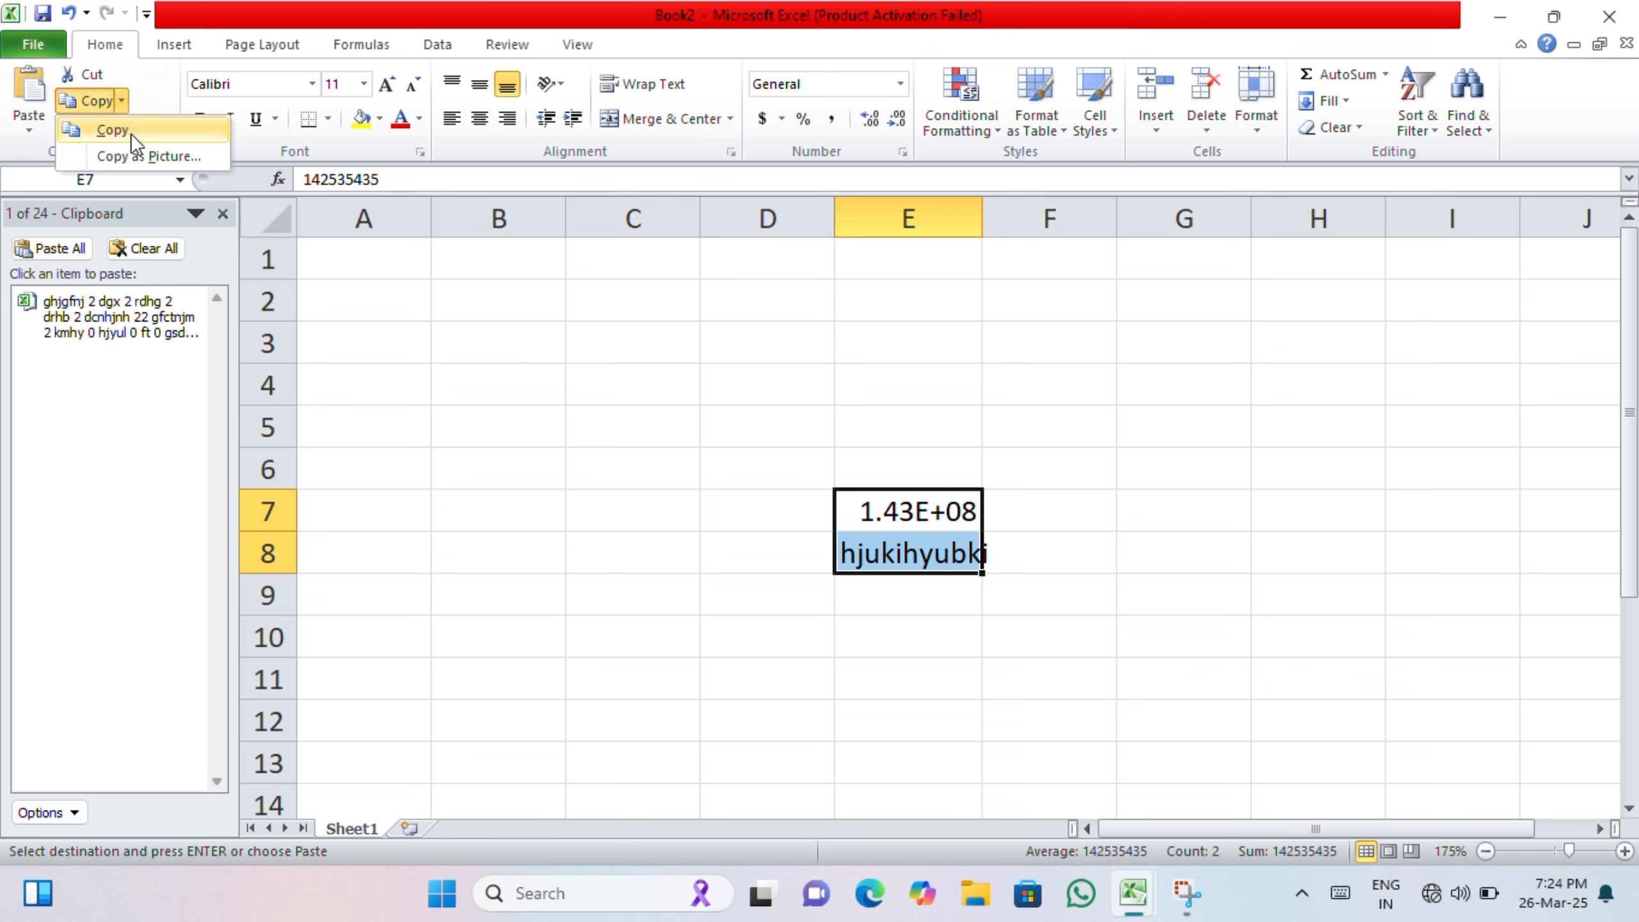
pyautogui.click(130, 133)
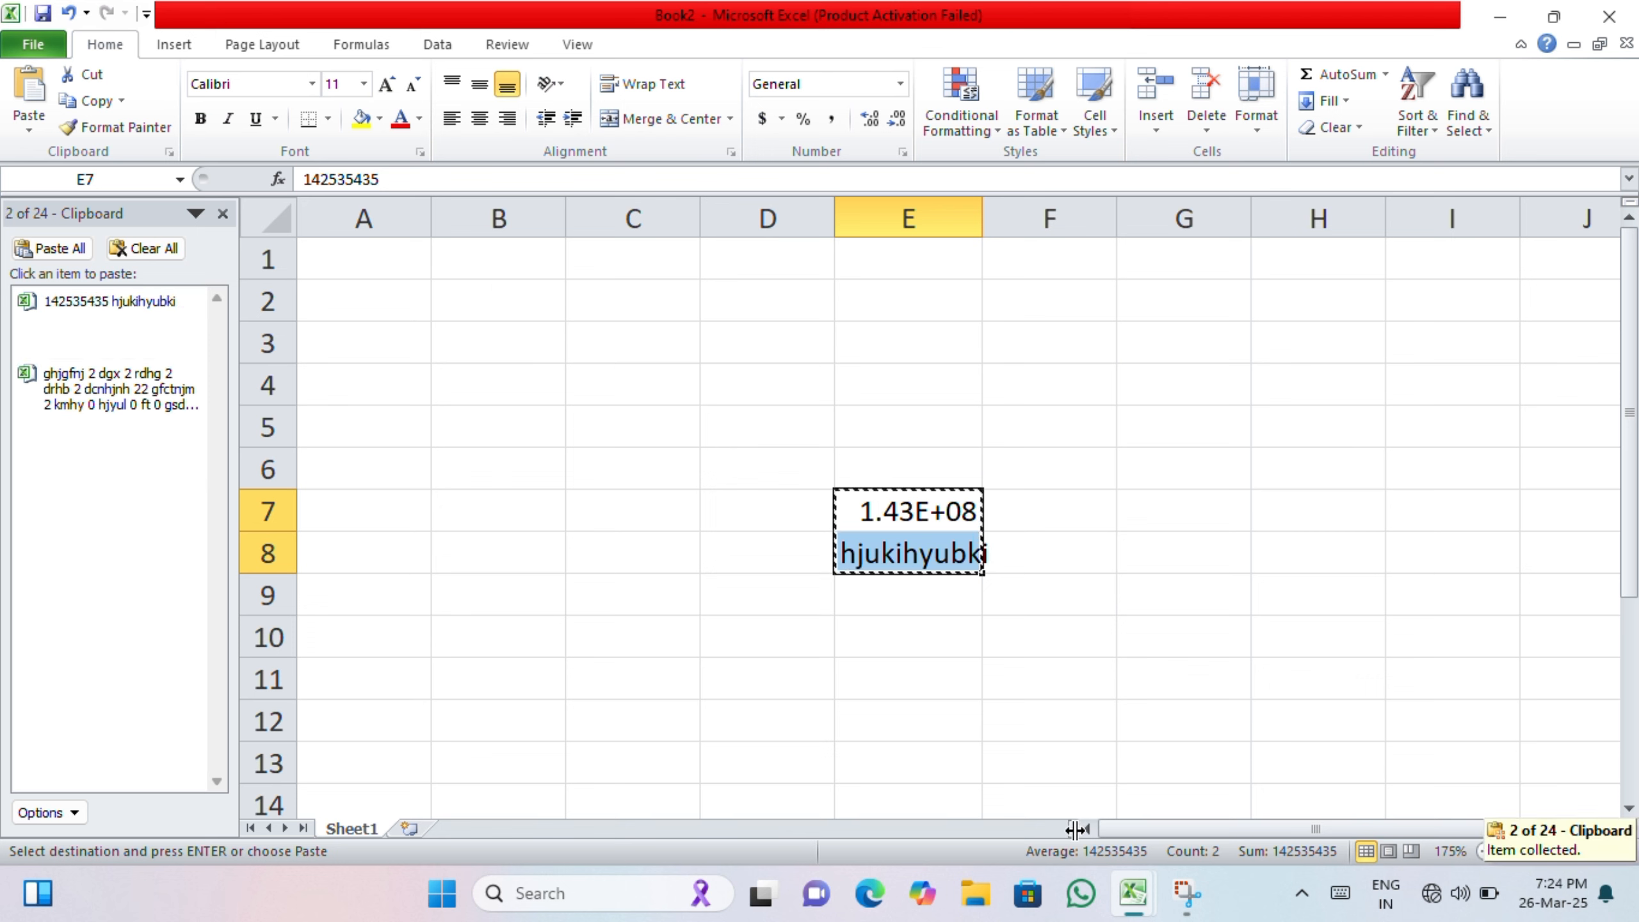
# Step: Switch to Book1 and copy the number series in range I3:K12
pyautogui.click(1138, 883)
pyautogui.click(911, 775)
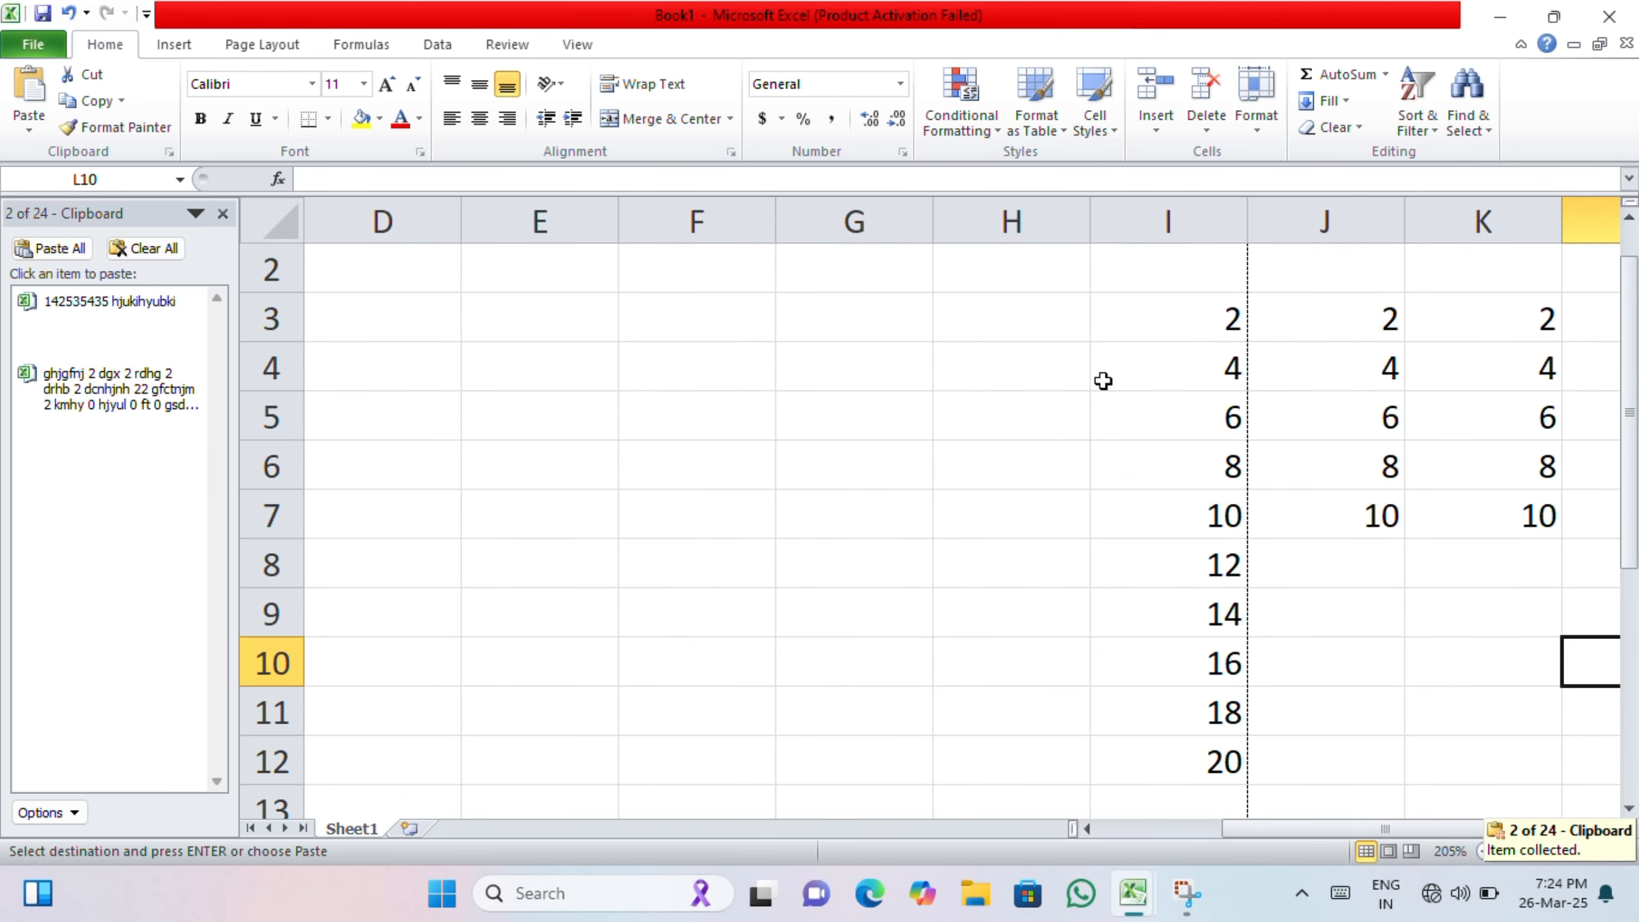
pyautogui.moveTo(1187, 317); pyautogui.dragTo(1524, 743)
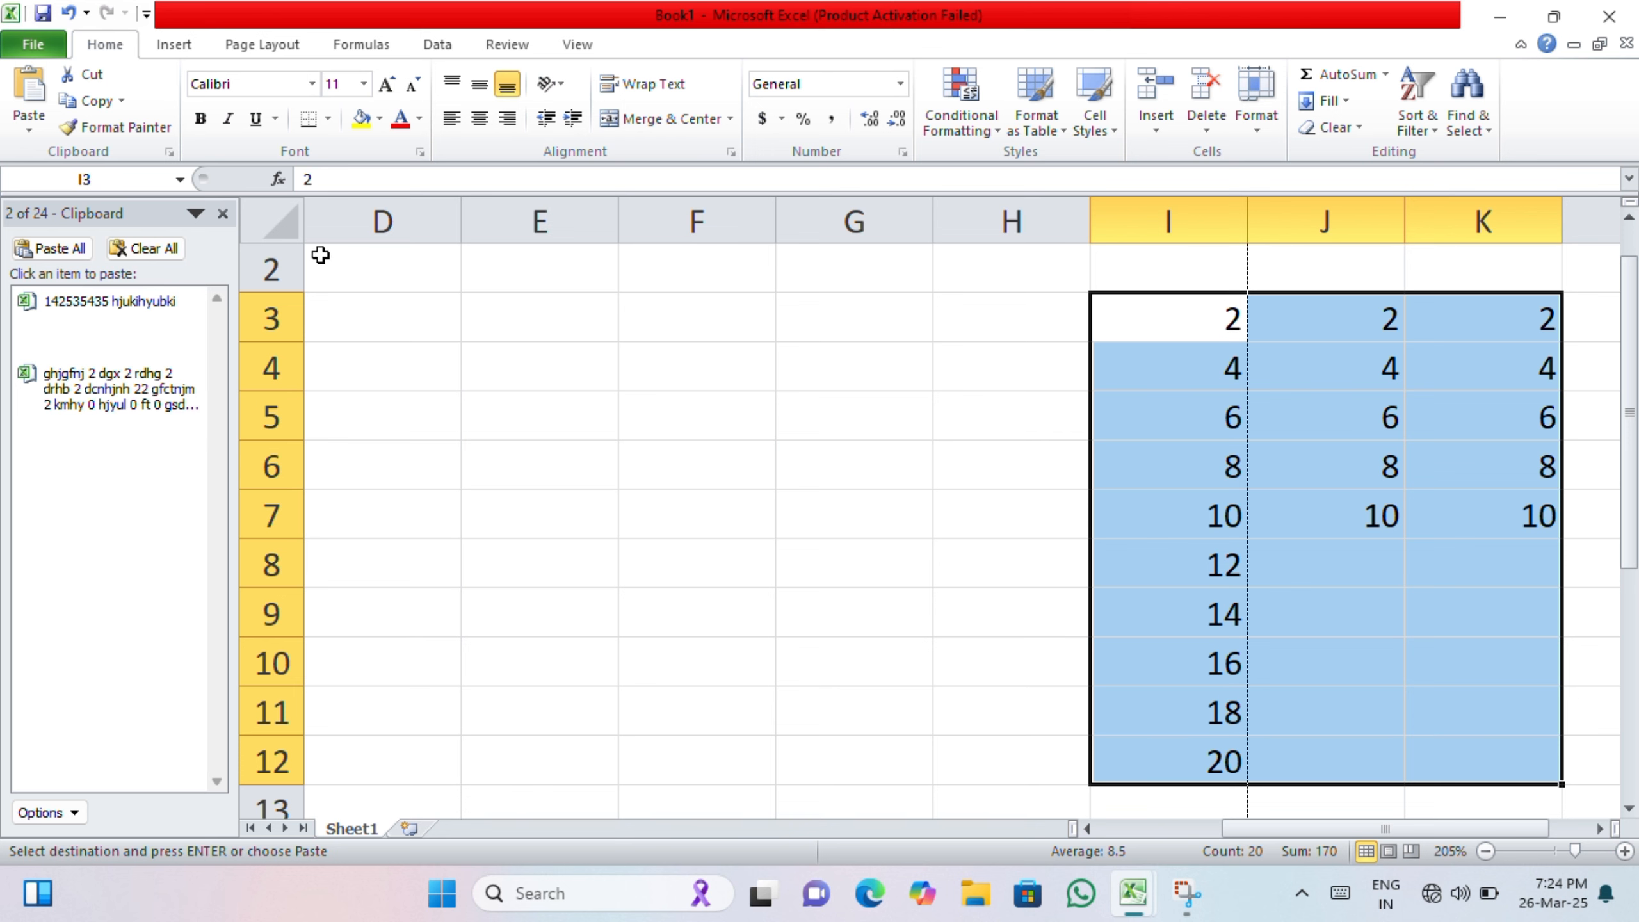
pyautogui.click(122, 101)
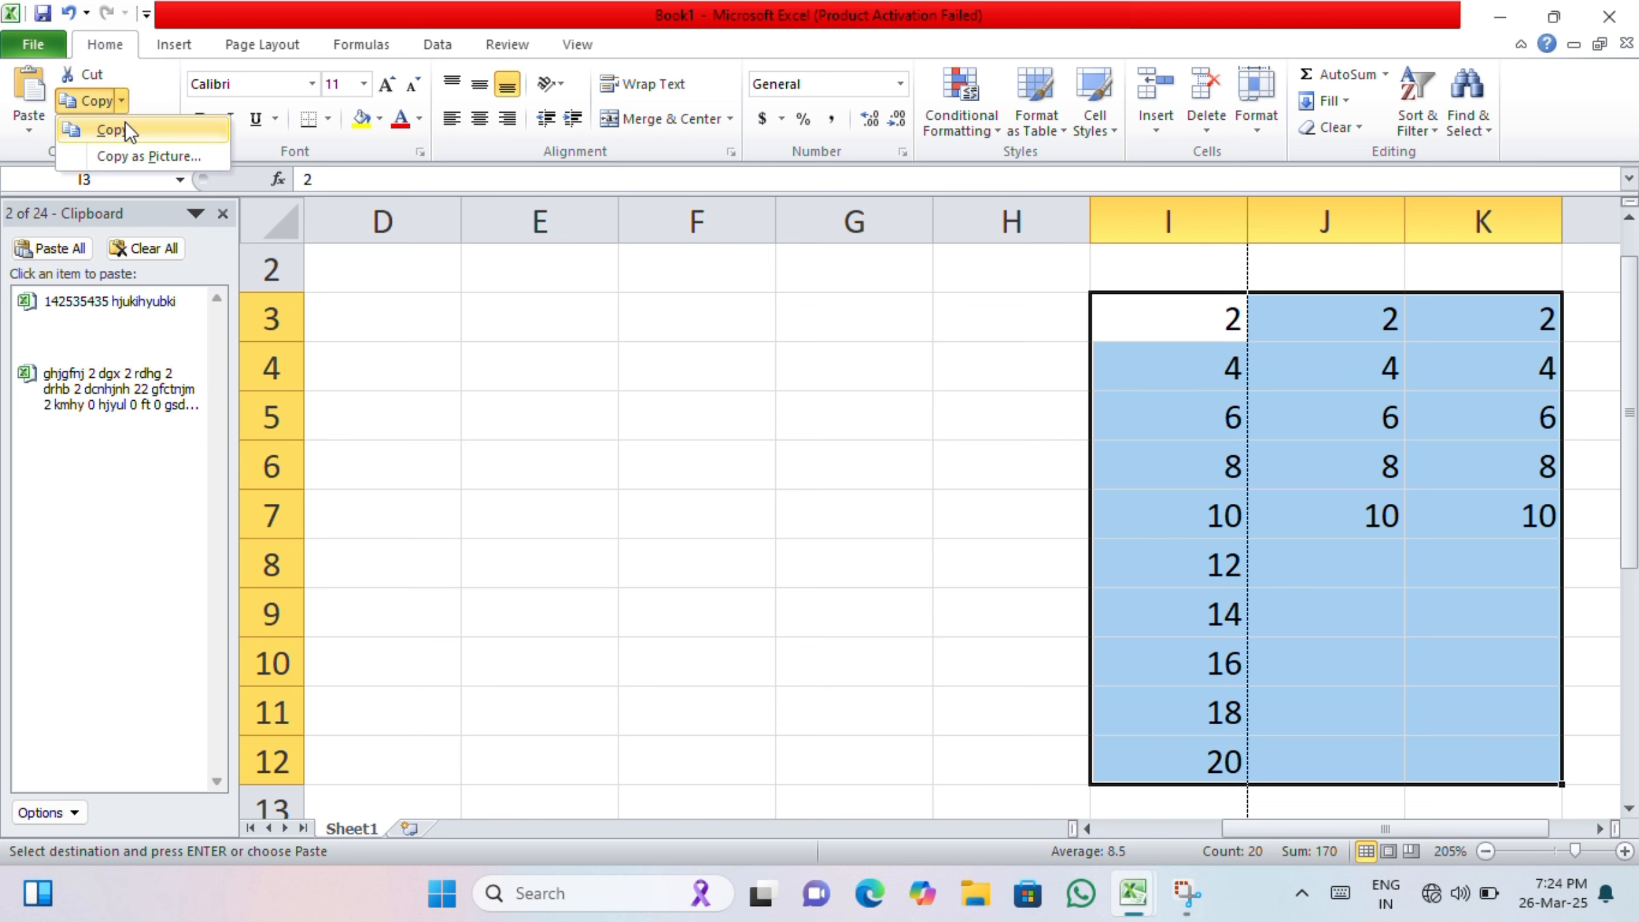
pyautogui.click(126, 121)
# Step: Switch to Book2 and paste the copied number series from the Clipboard into cell I6
pyautogui.moveTo(1133, 893)
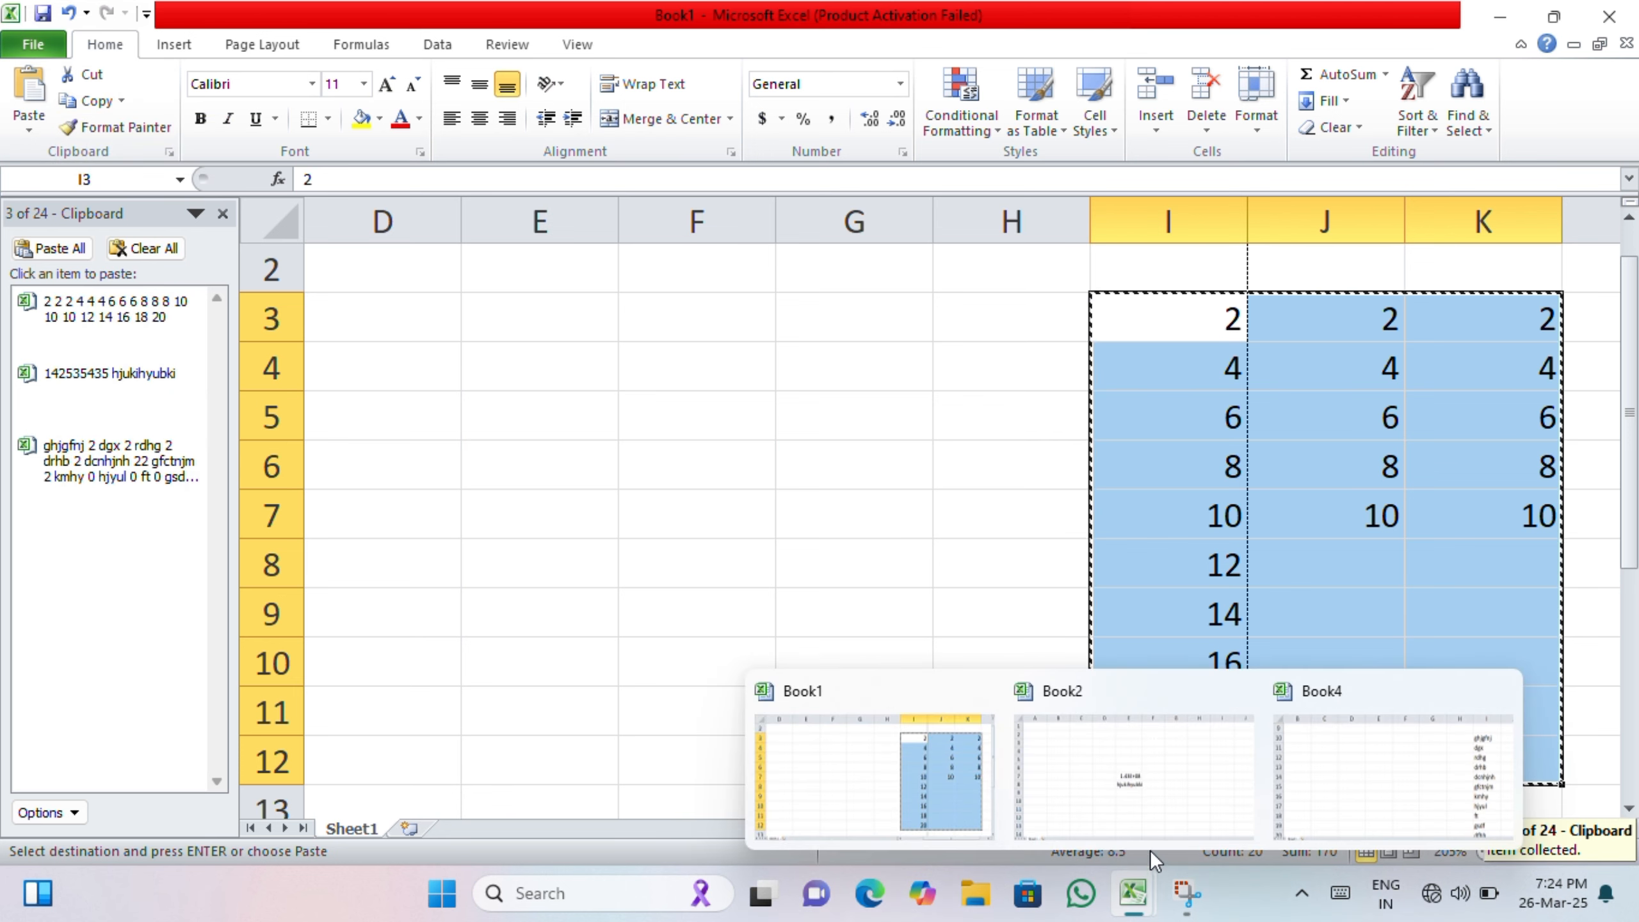
pyautogui.click(1155, 809)
pyautogui.scroll(-3, 815, 622)
pyautogui.scroll(3, 814, 623)
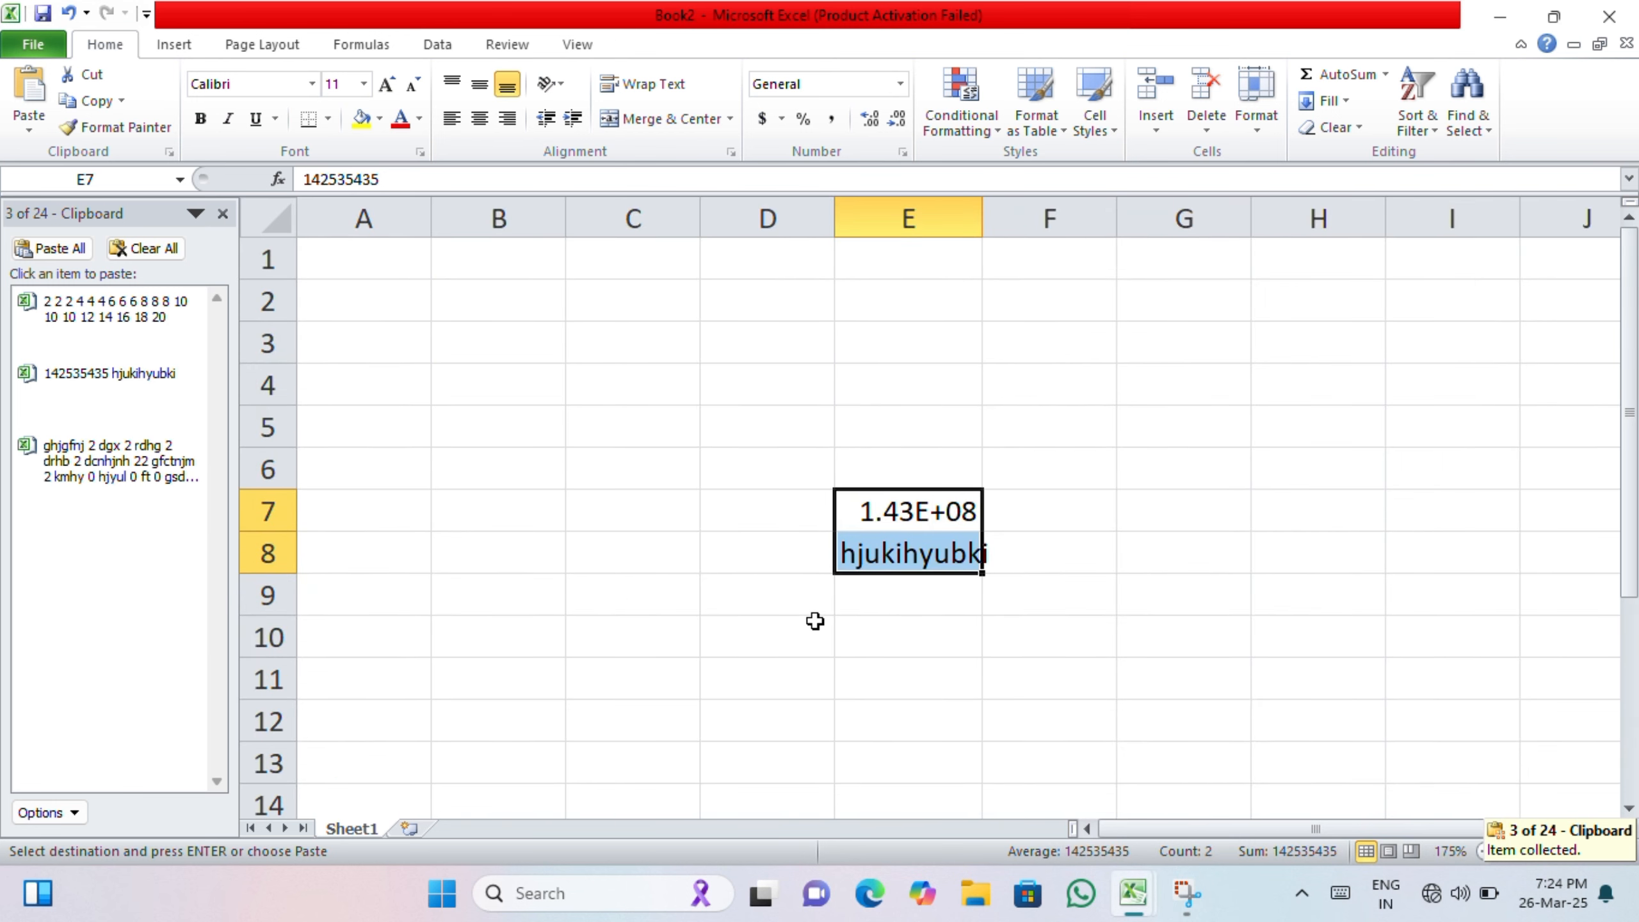
pyautogui.scroll(-3, 830, 603)
pyautogui.click(1139, 393)
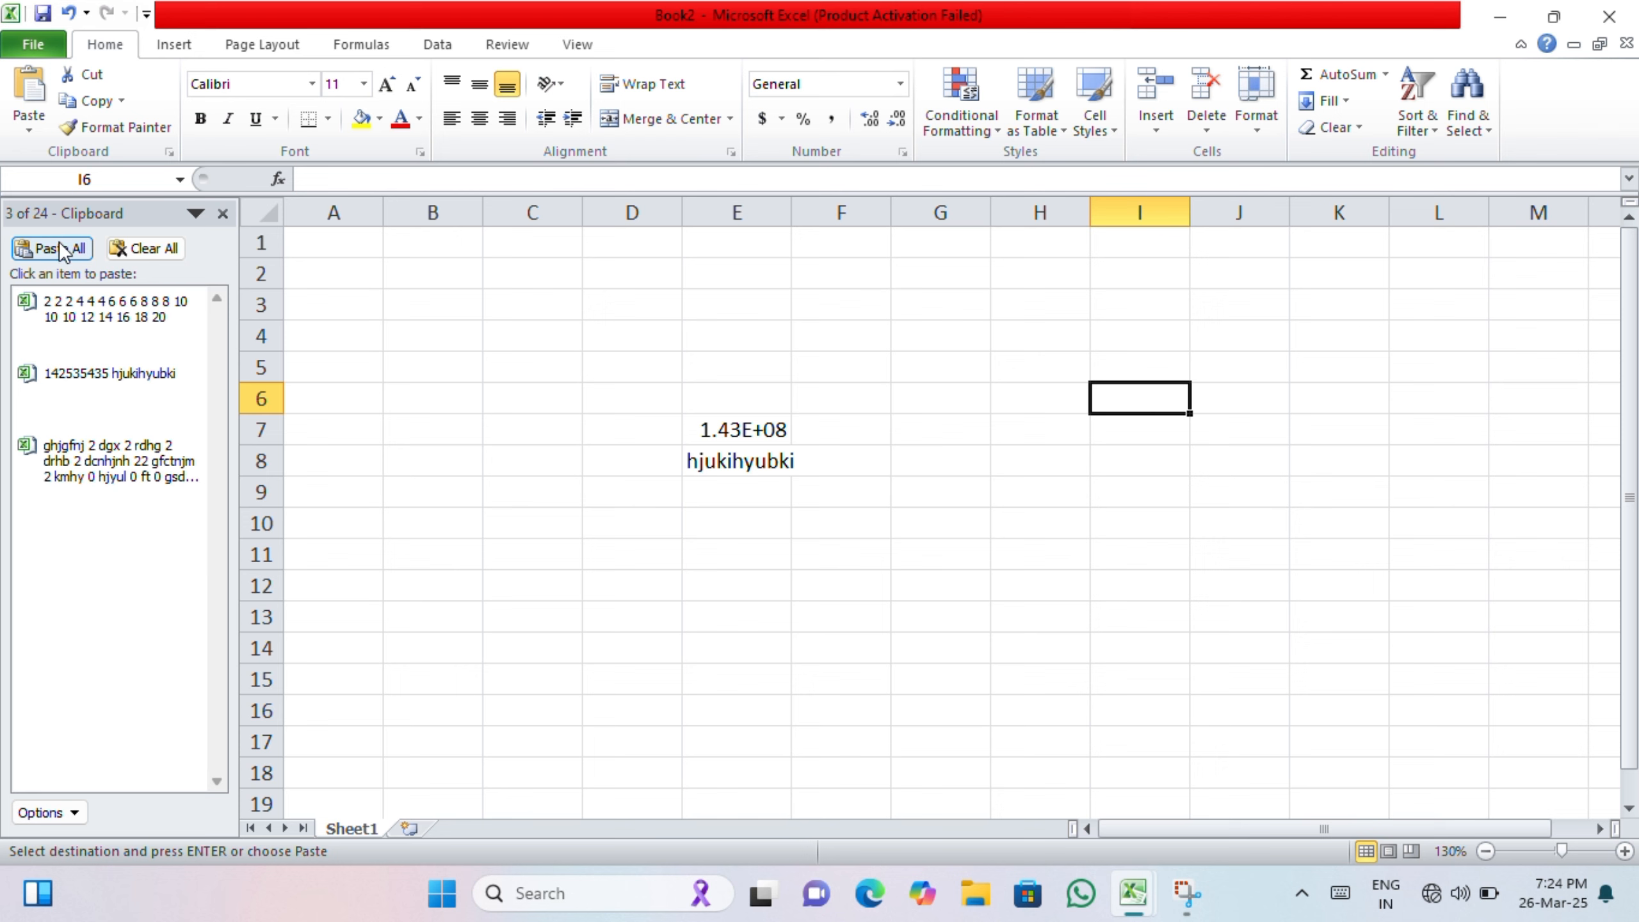
pyautogui.click(193, 321)
pyautogui.click(154, 374)
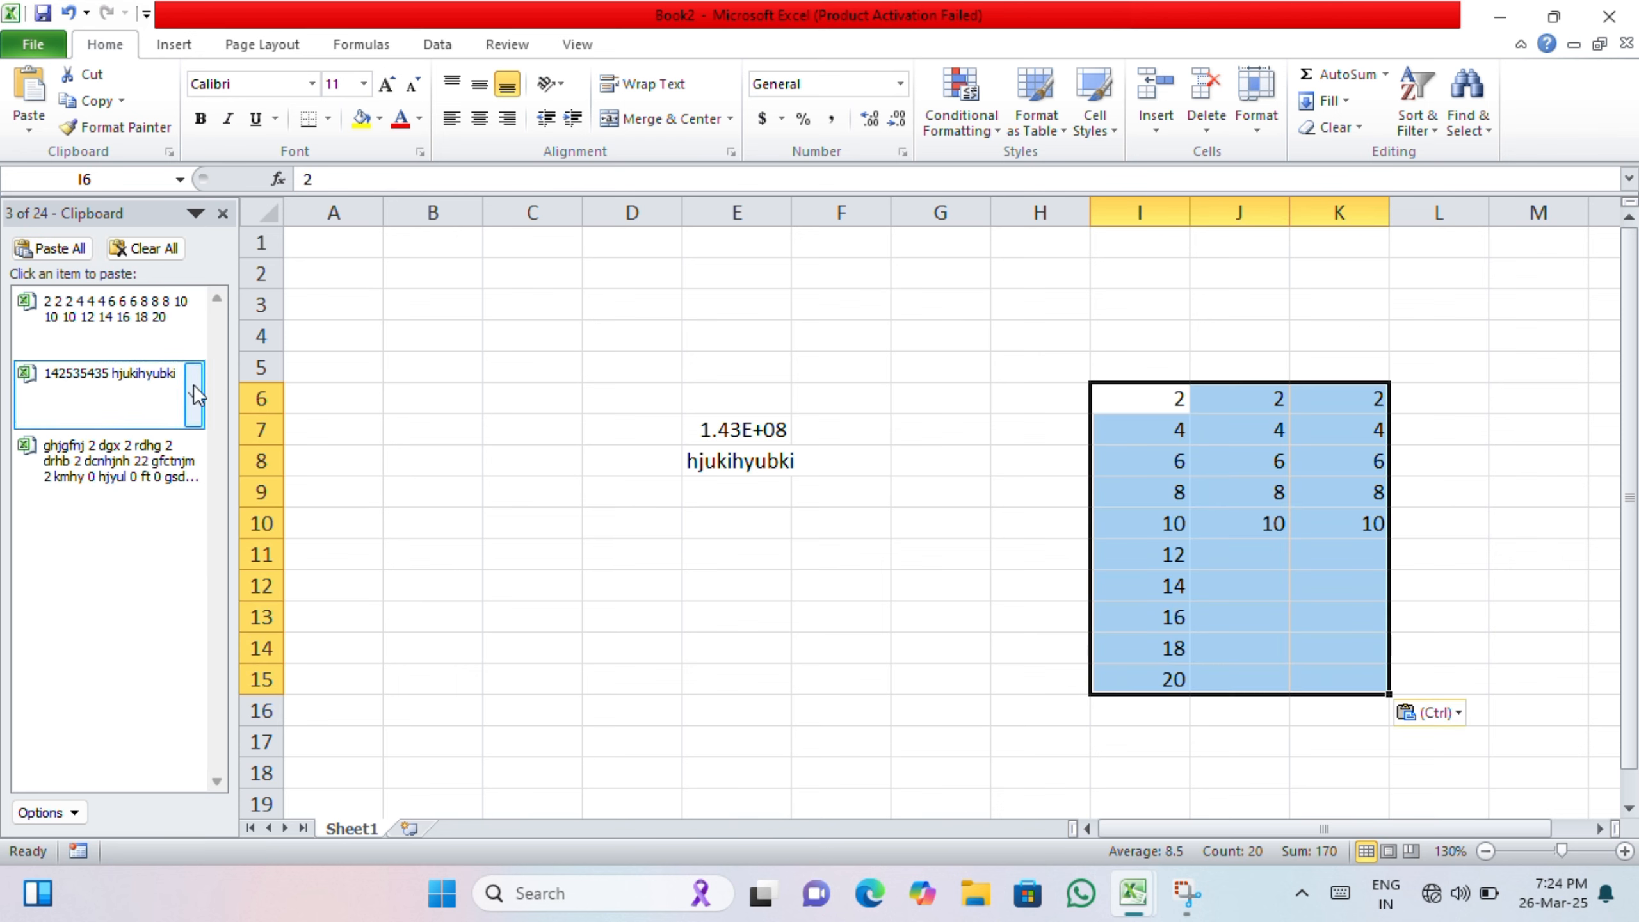
# Step: Paste the Clipboard item with 142535435 and hjukihyubki into cell F20
pyautogui.click(896, 678)
pyautogui.scroll(-1, 900, 677)
pyautogui.scroll(-2, 900, 677)
pyautogui.click(830, 556)
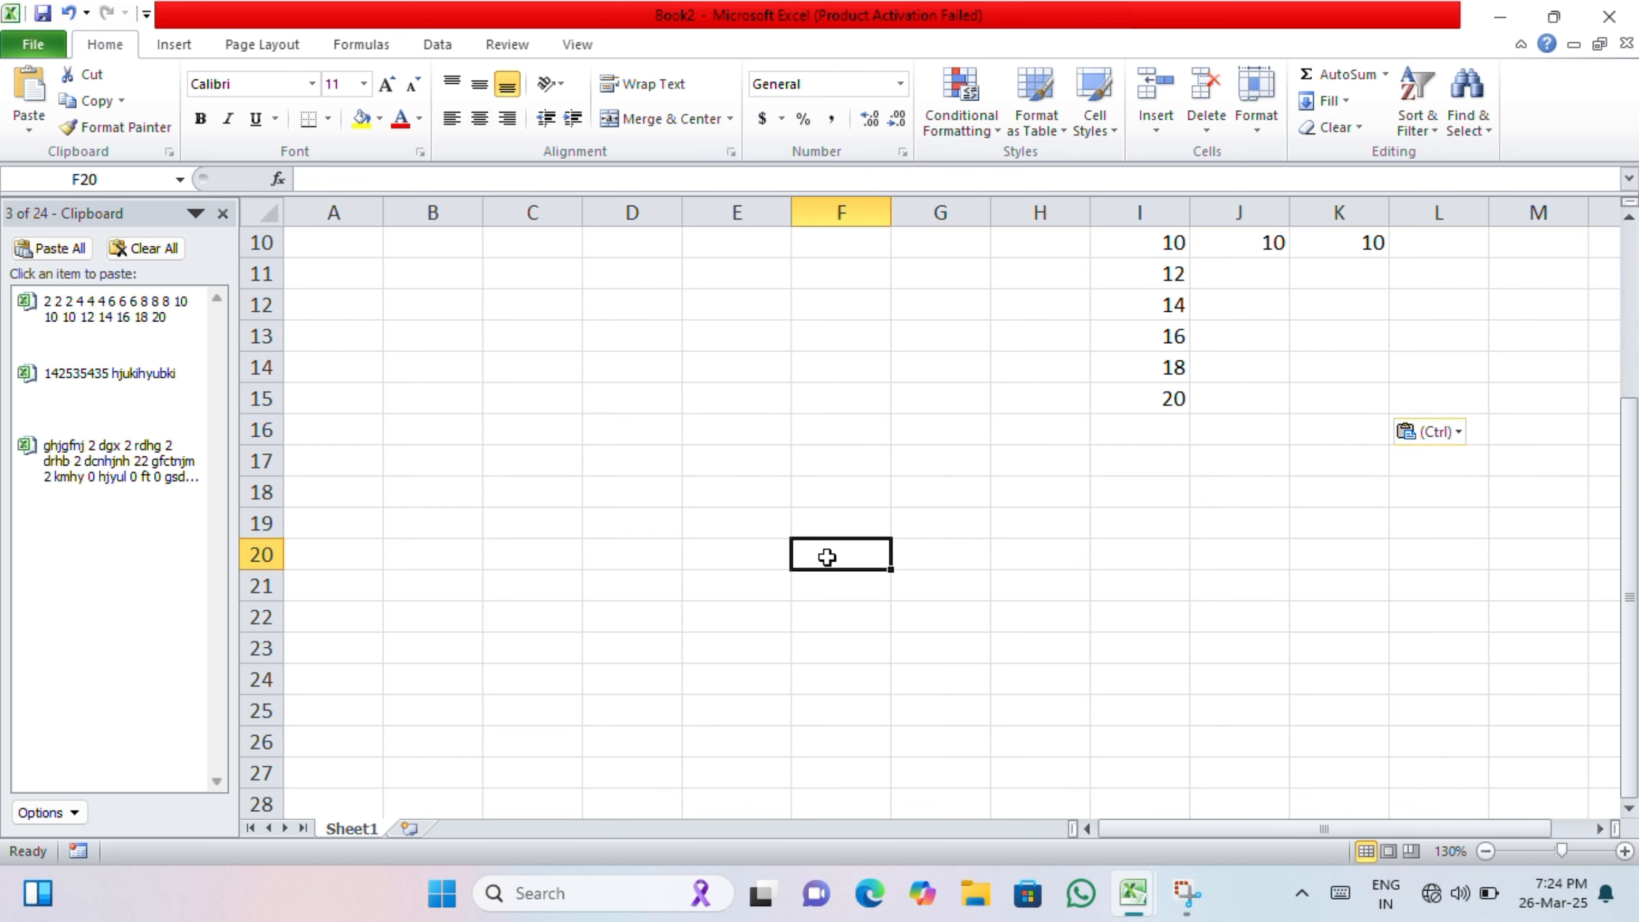
pyautogui.click(191, 387)
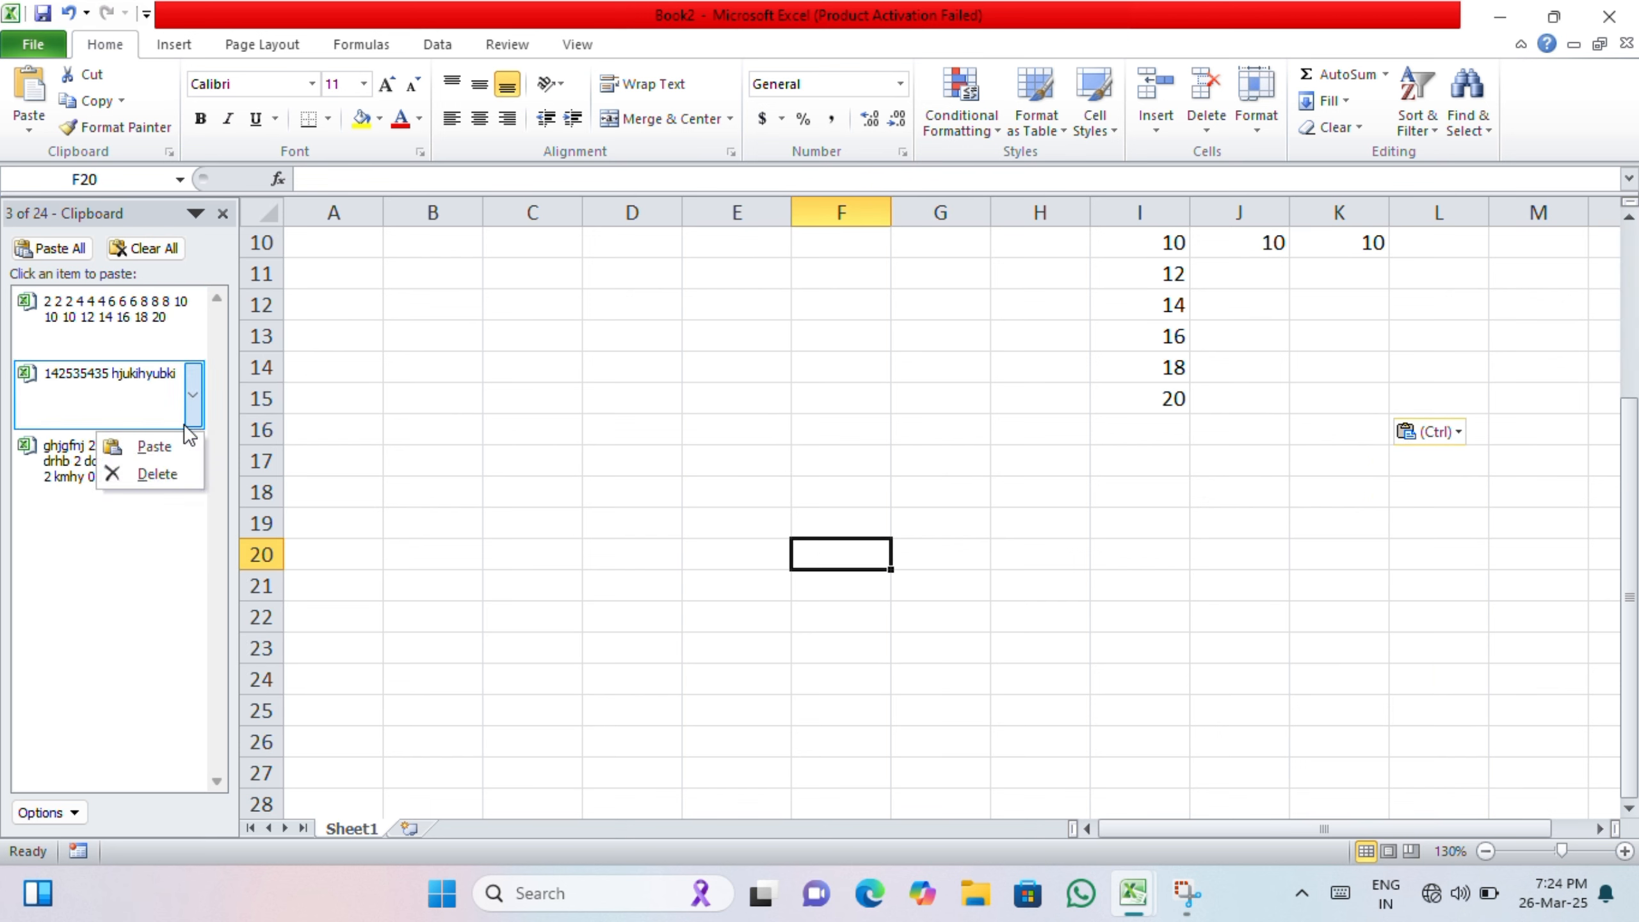
pyautogui.click(159, 445)
# Step: Paste all Clipboard items into the sheet starting at cell I20
pyautogui.click(1134, 466)
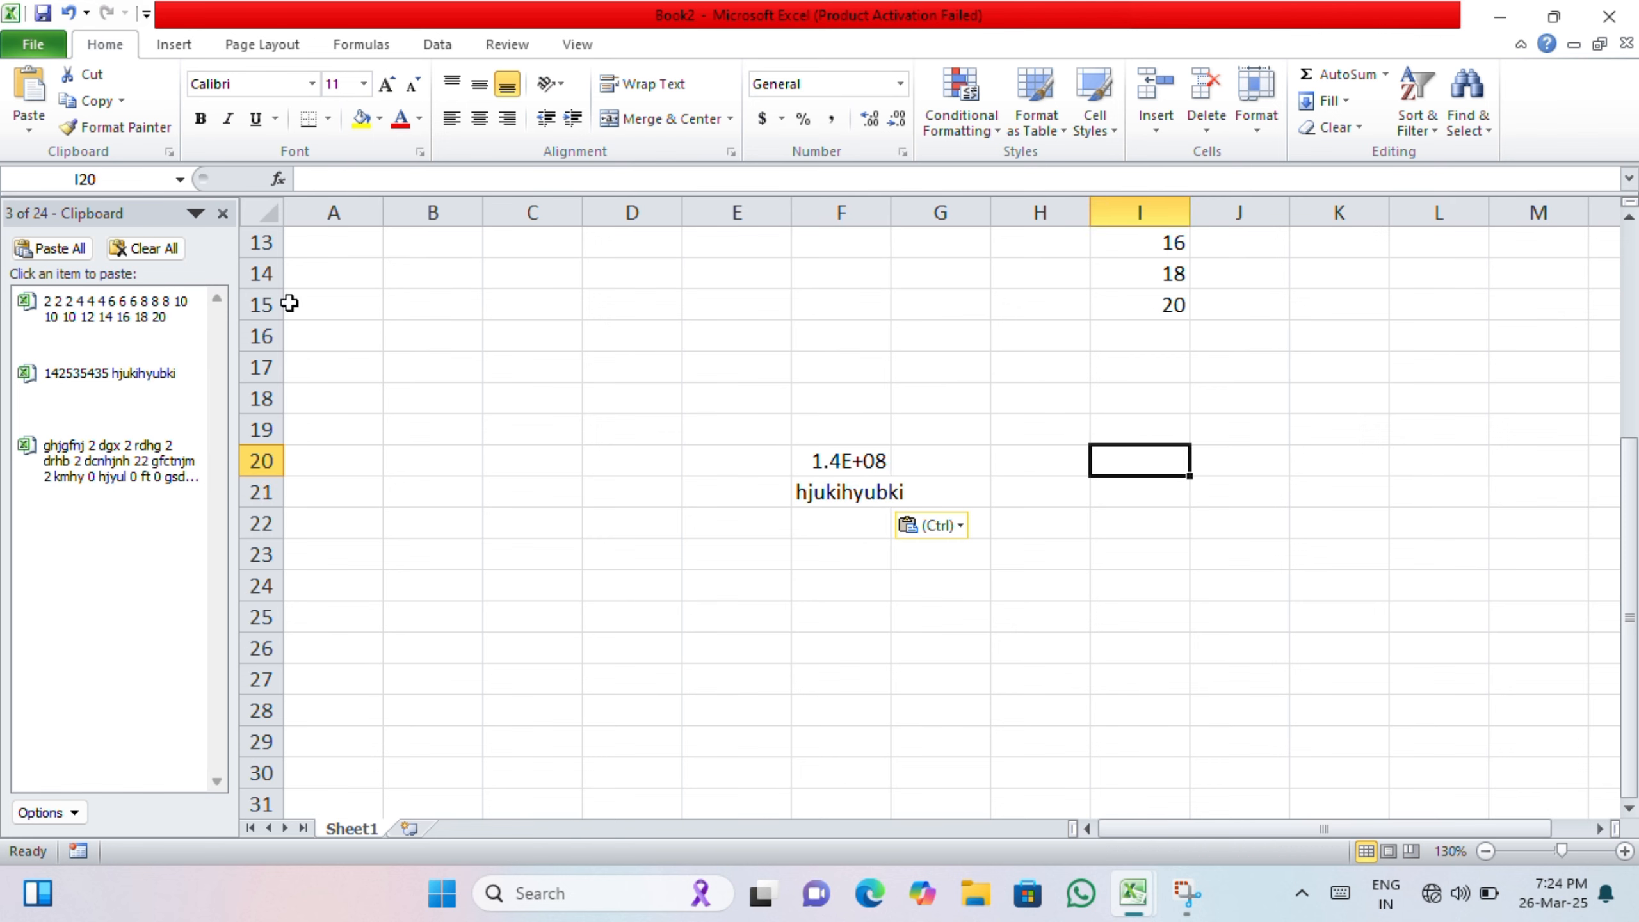
pyautogui.click(63, 248)
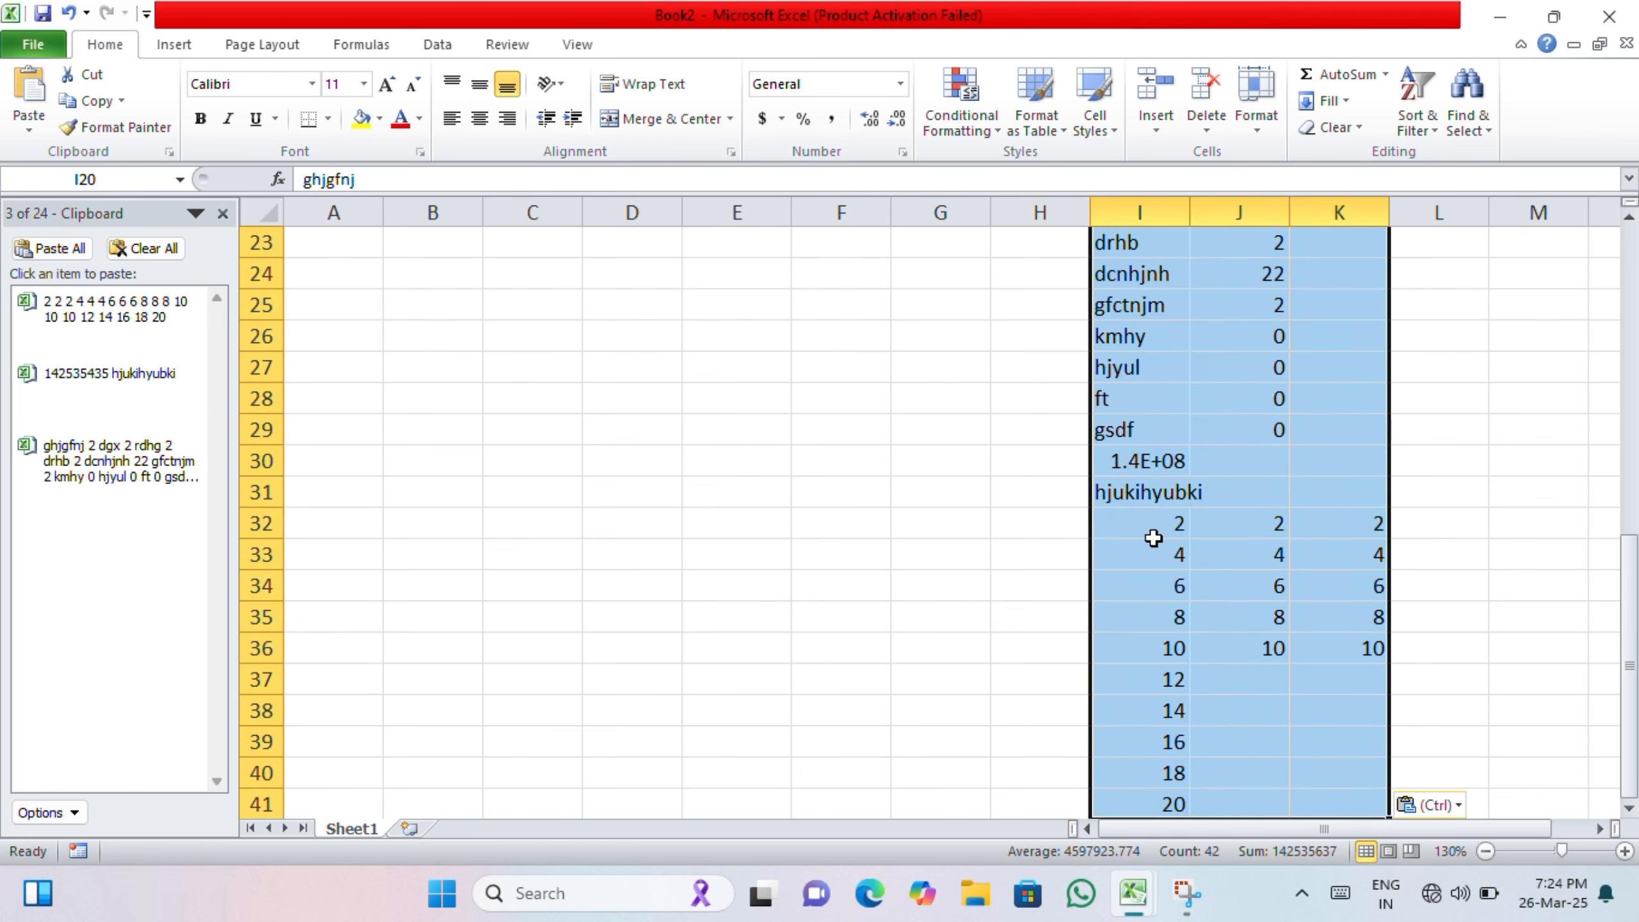
pyautogui.scroll(-6, 1152, 538)
pyautogui.scroll(3, 756, 593)
pyautogui.scroll(1, 756, 594)
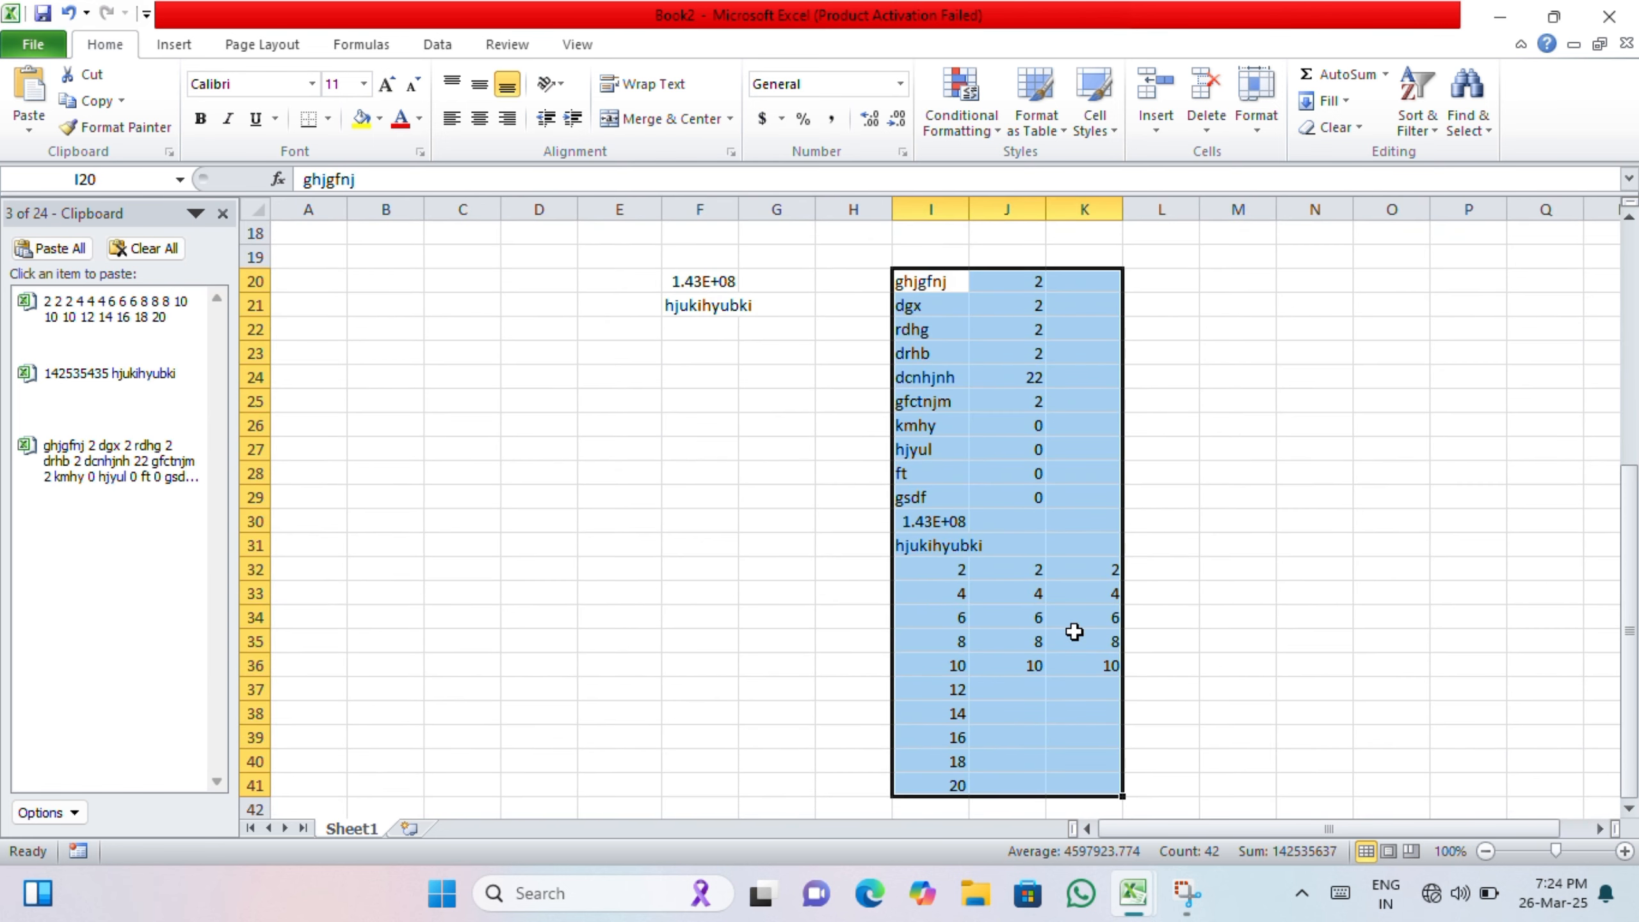
pyautogui.click(1101, 589)
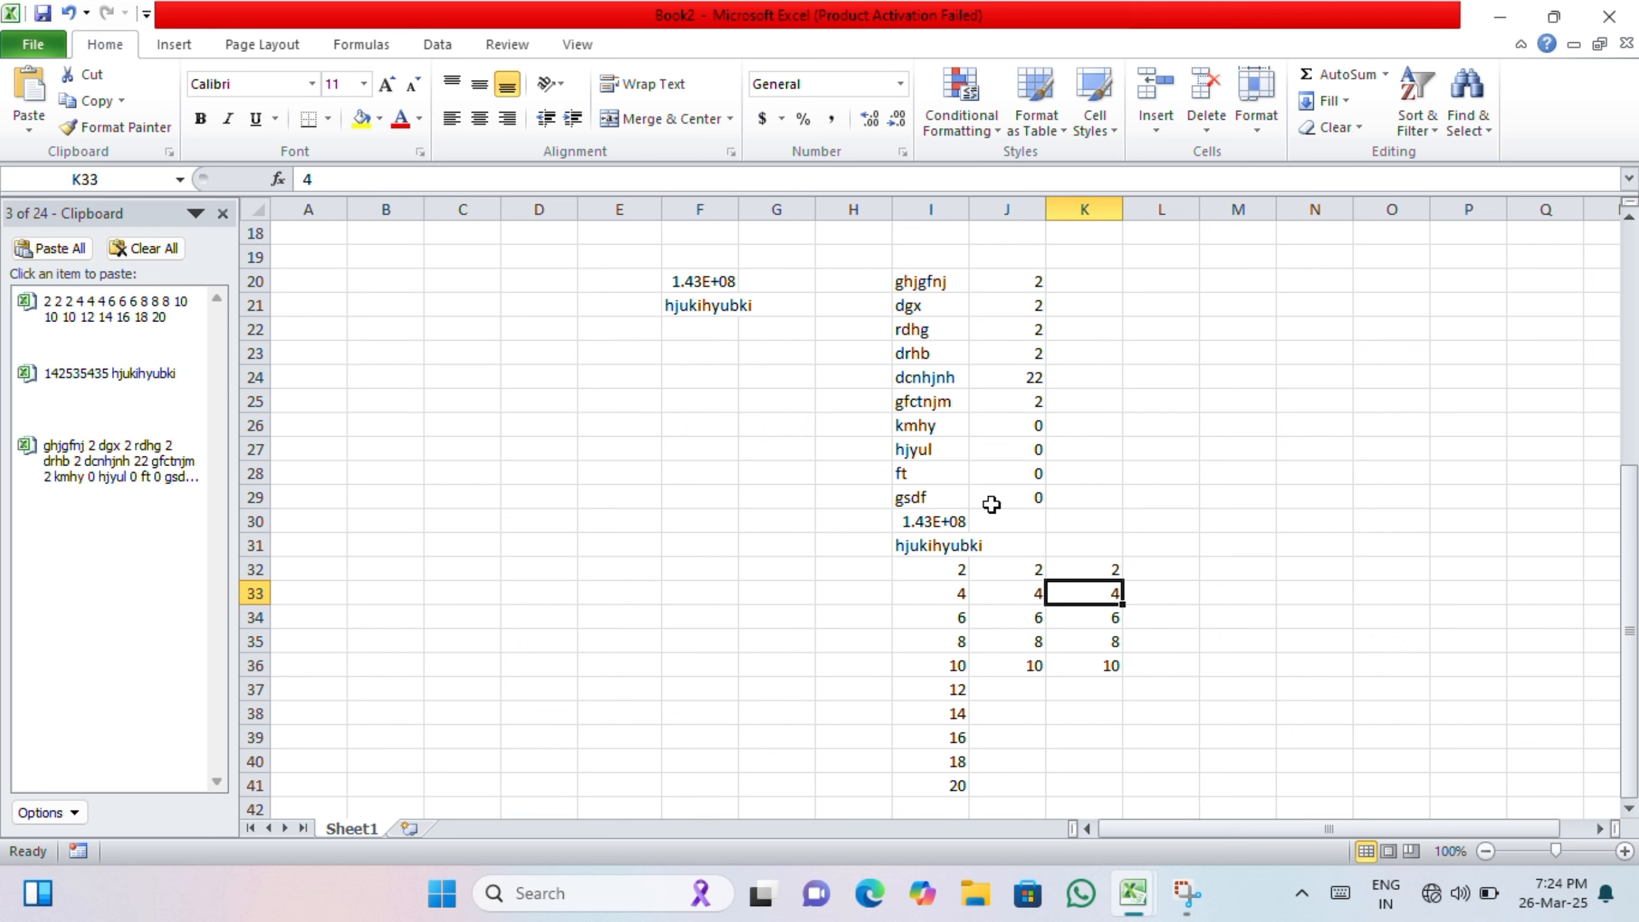
# Step: Close the Office Clipboard pane
pyautogui.scroll(-2, 1001, 635)
pyautogui.scroll(4, 1001, 634)
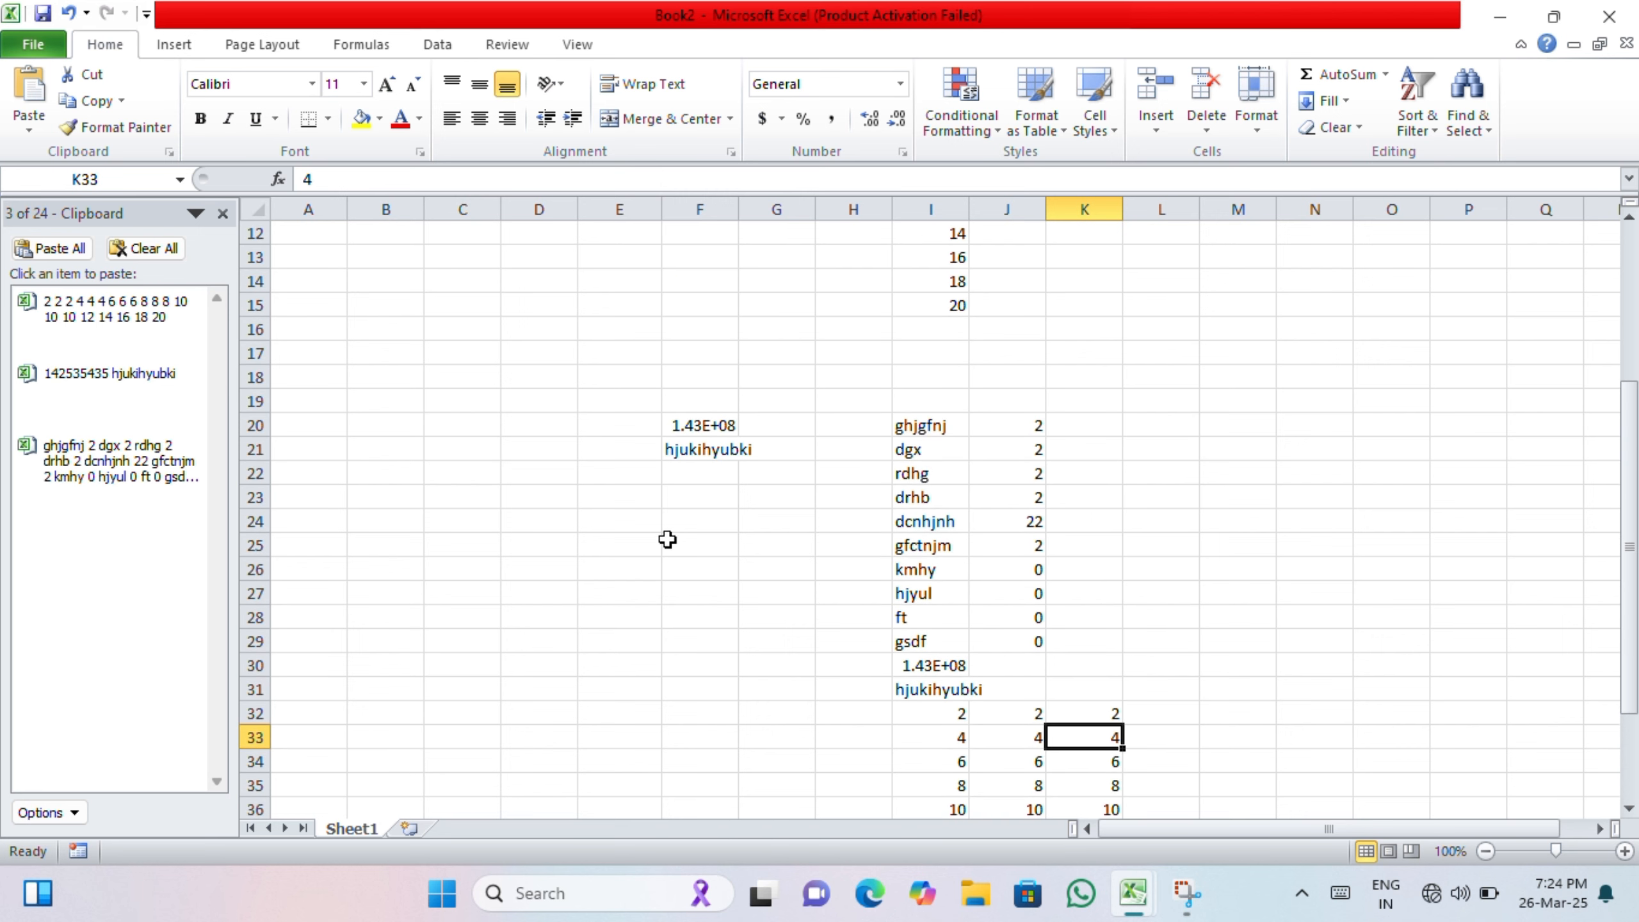
pyautogui.click(223, 213)
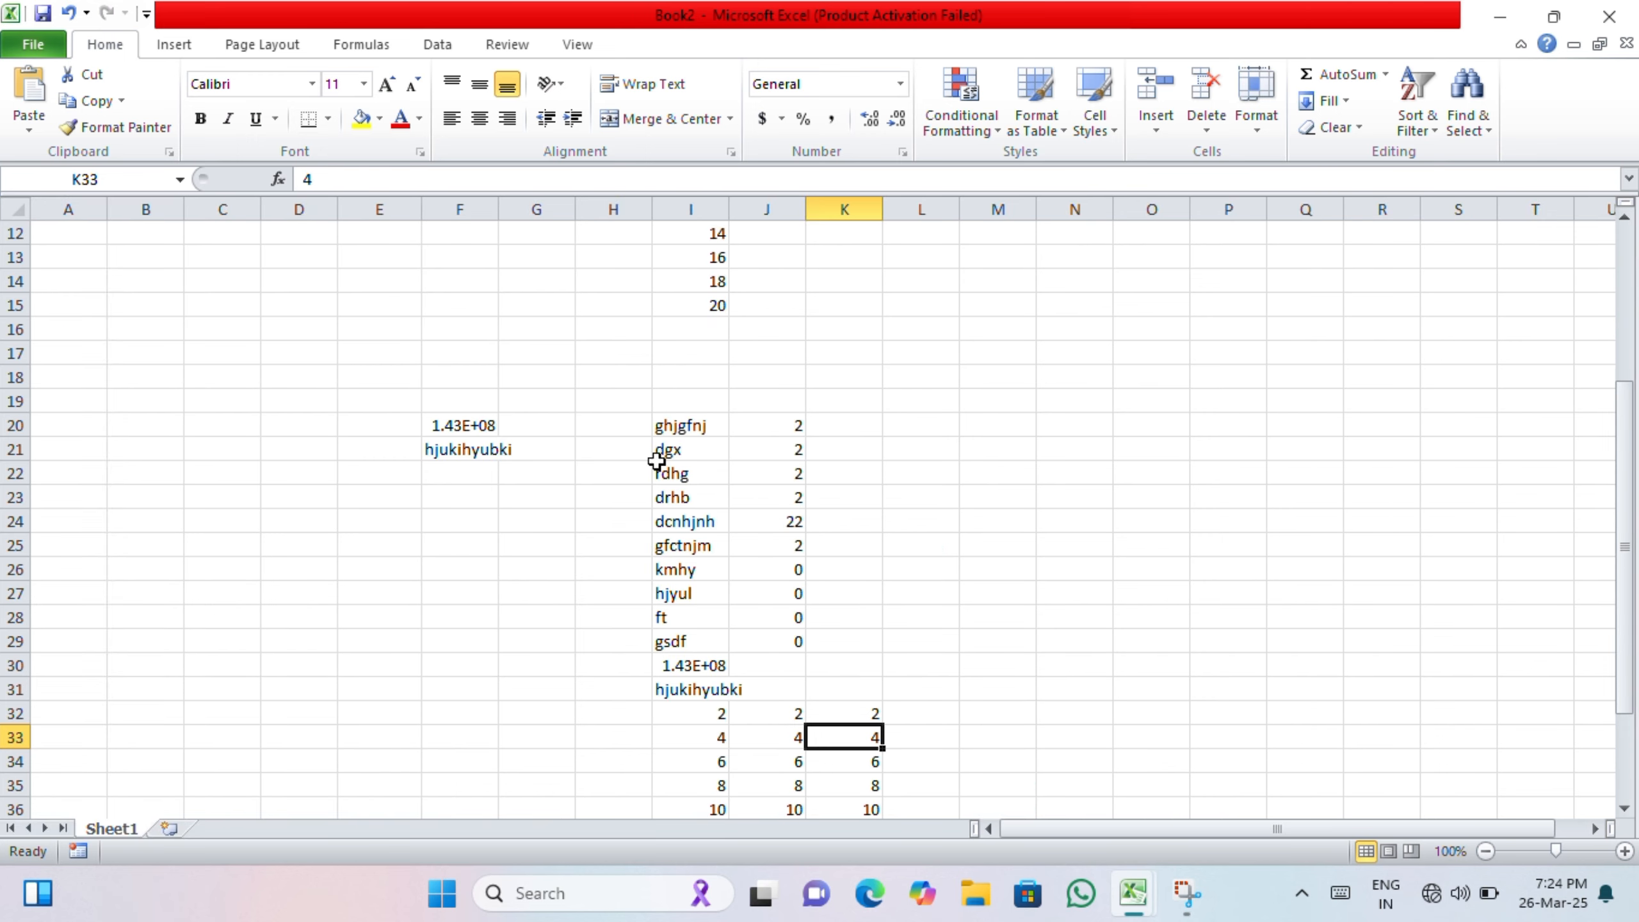
pyautogui.scroll(-4, 793, 574)
pyautogui.scroll(3, 793, 574)
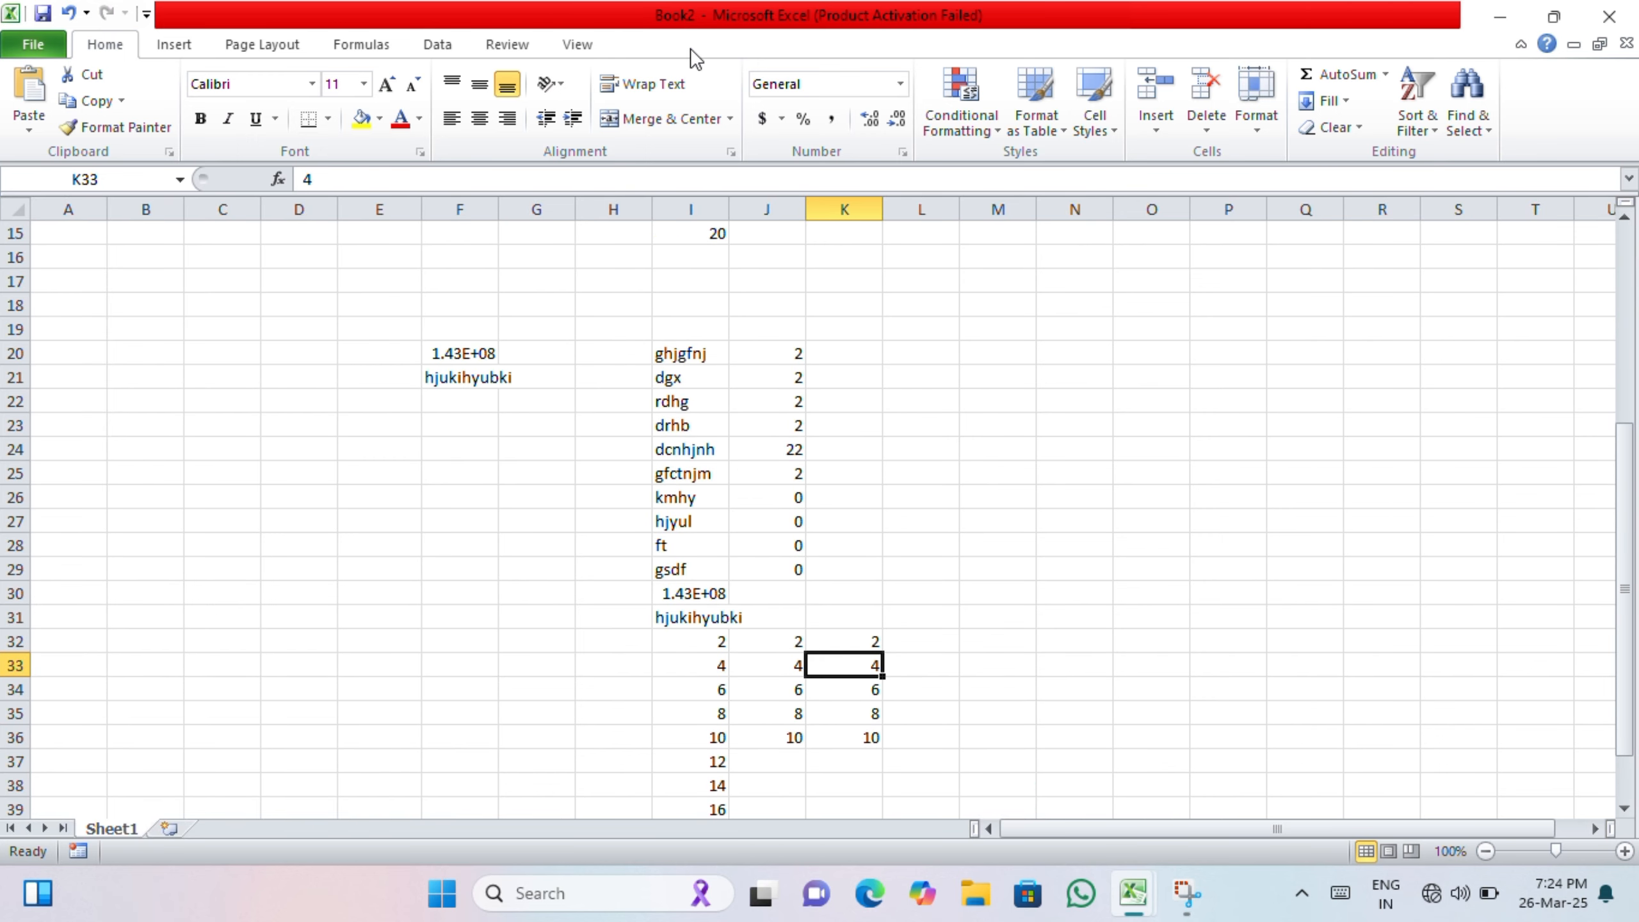
pyautogui.keyDown('ctrl'); pyautogui.scroll(5, 1115, 343); pyautogui.keyUp('ctrl')
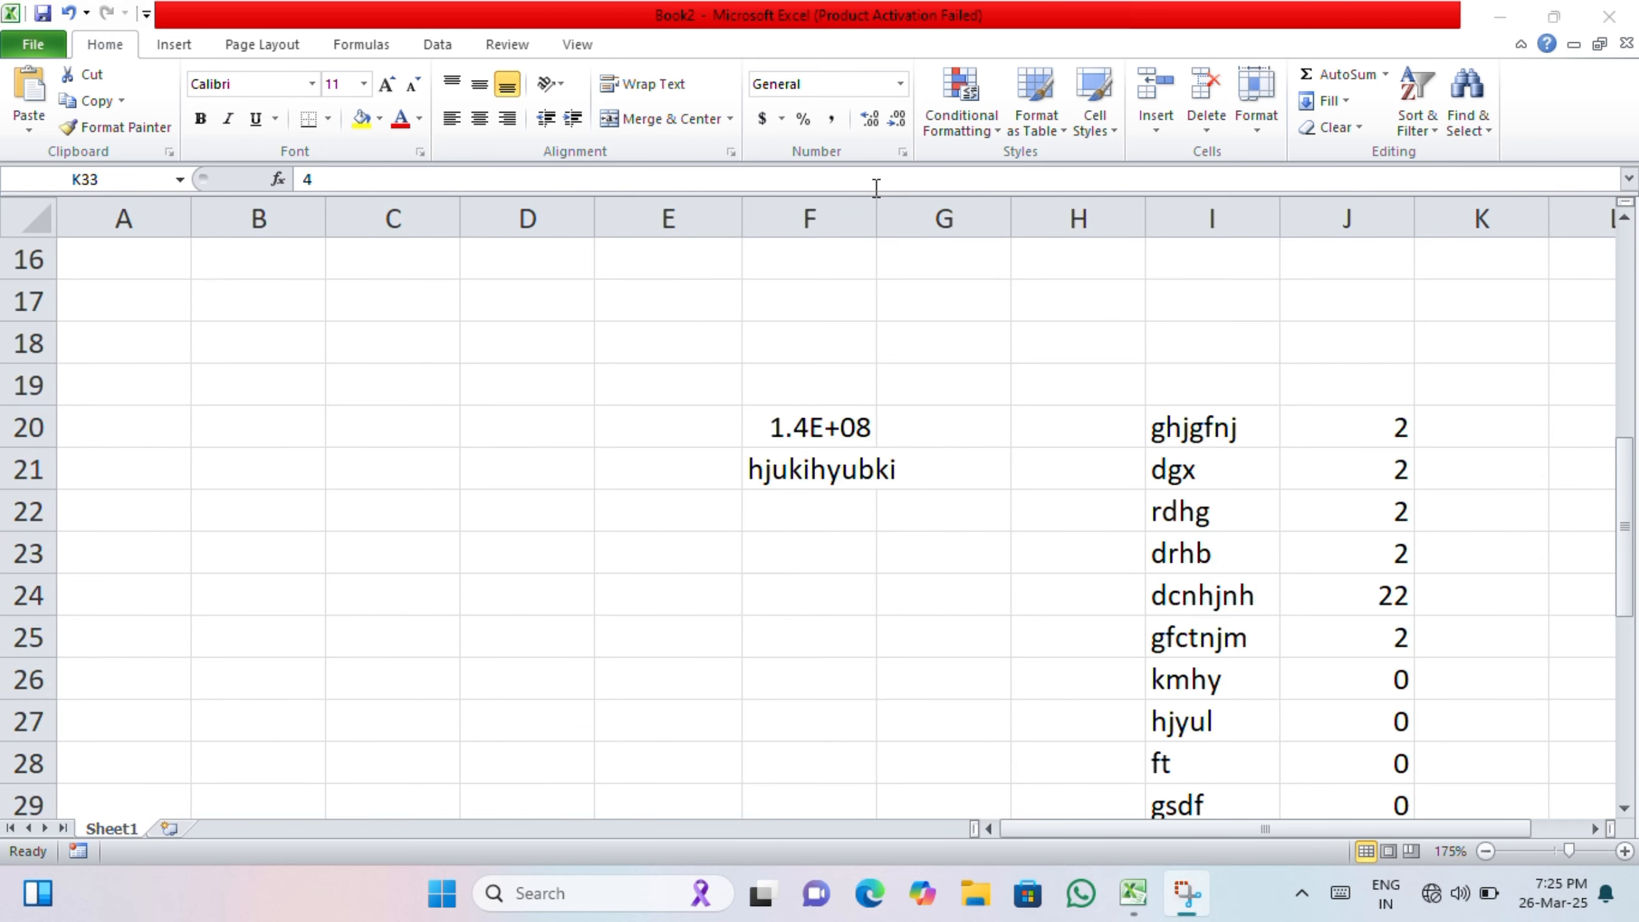
# Step: Copy cell I20 and paste it into cell B18
pyautogui.click(1195, 423)
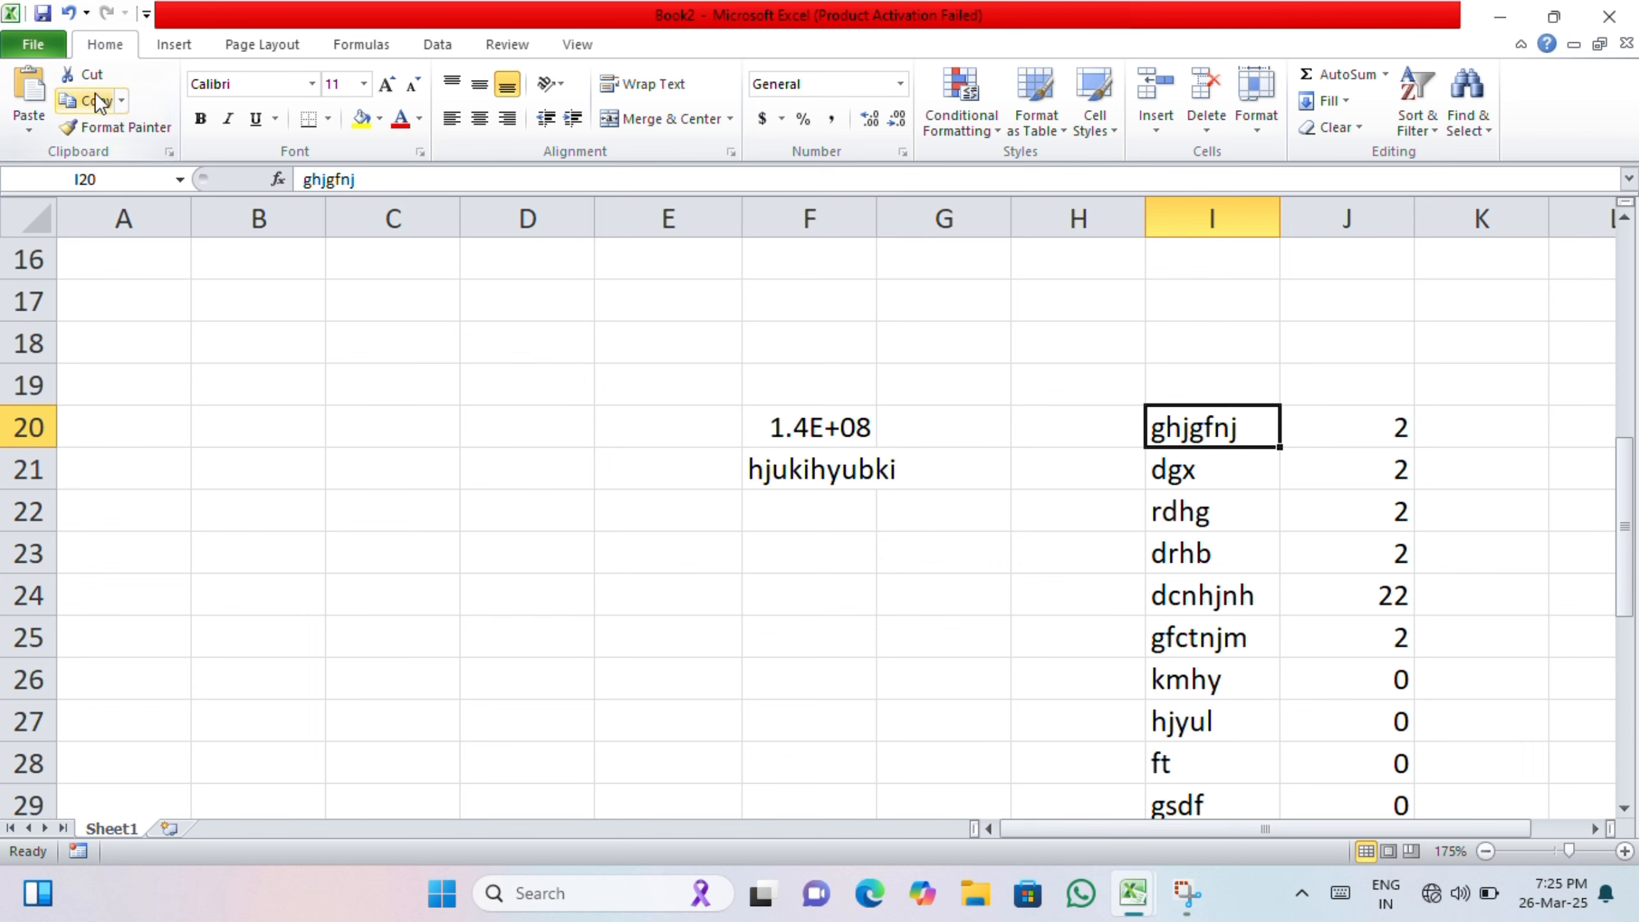
pyautogui.click(83, 109)
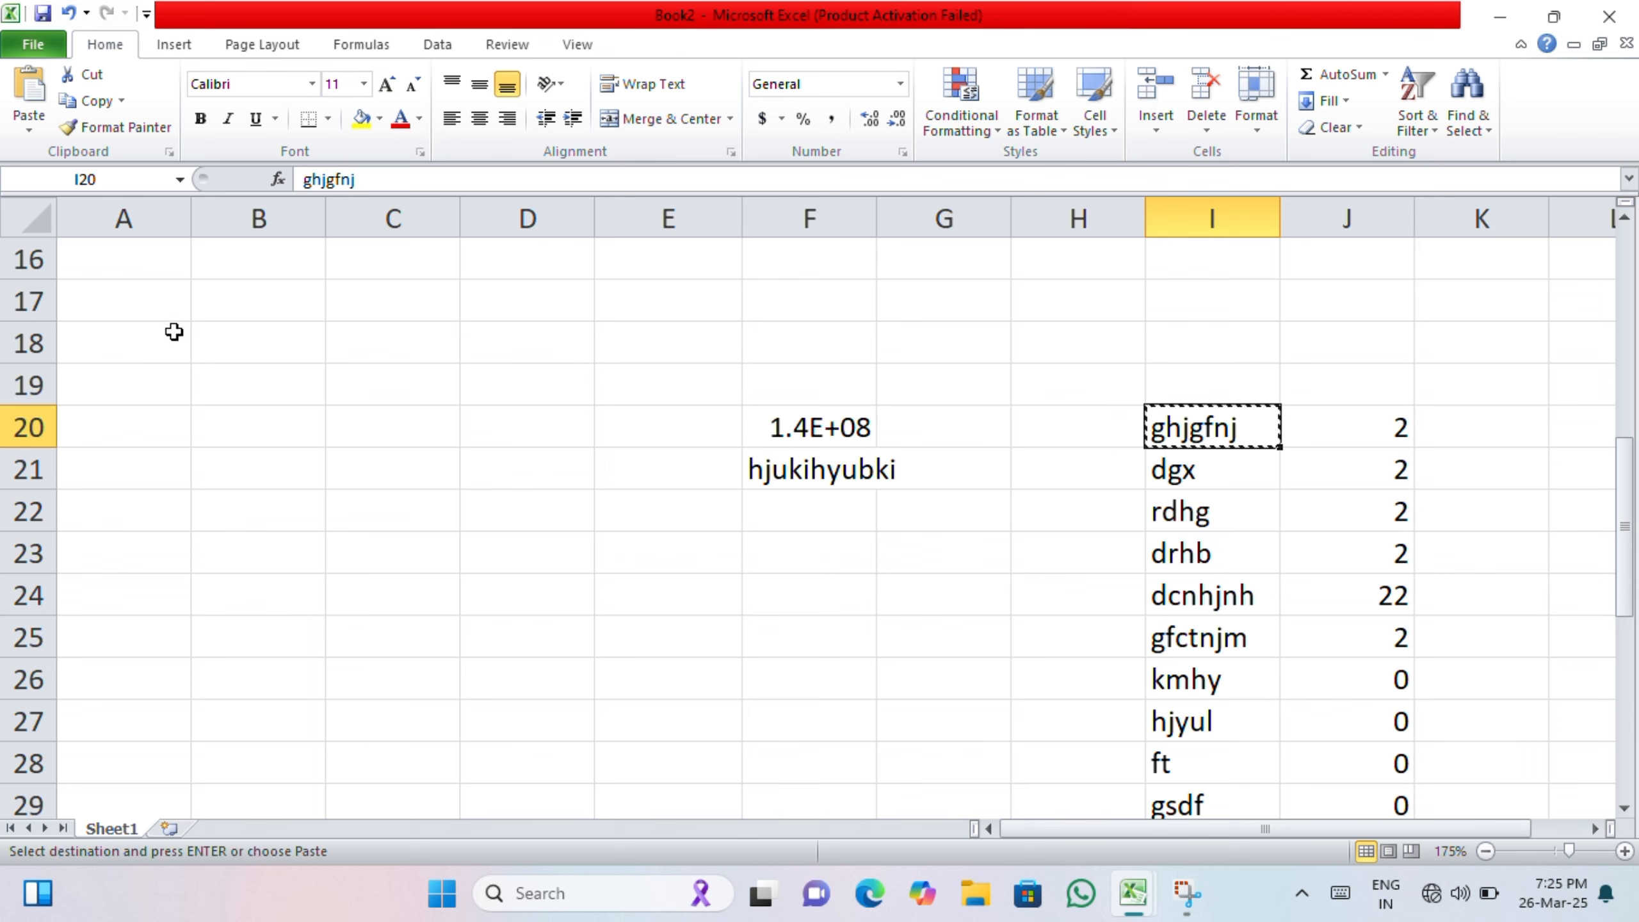
pyautogui.click(207, 327)
pyautogui.click(125, 102)
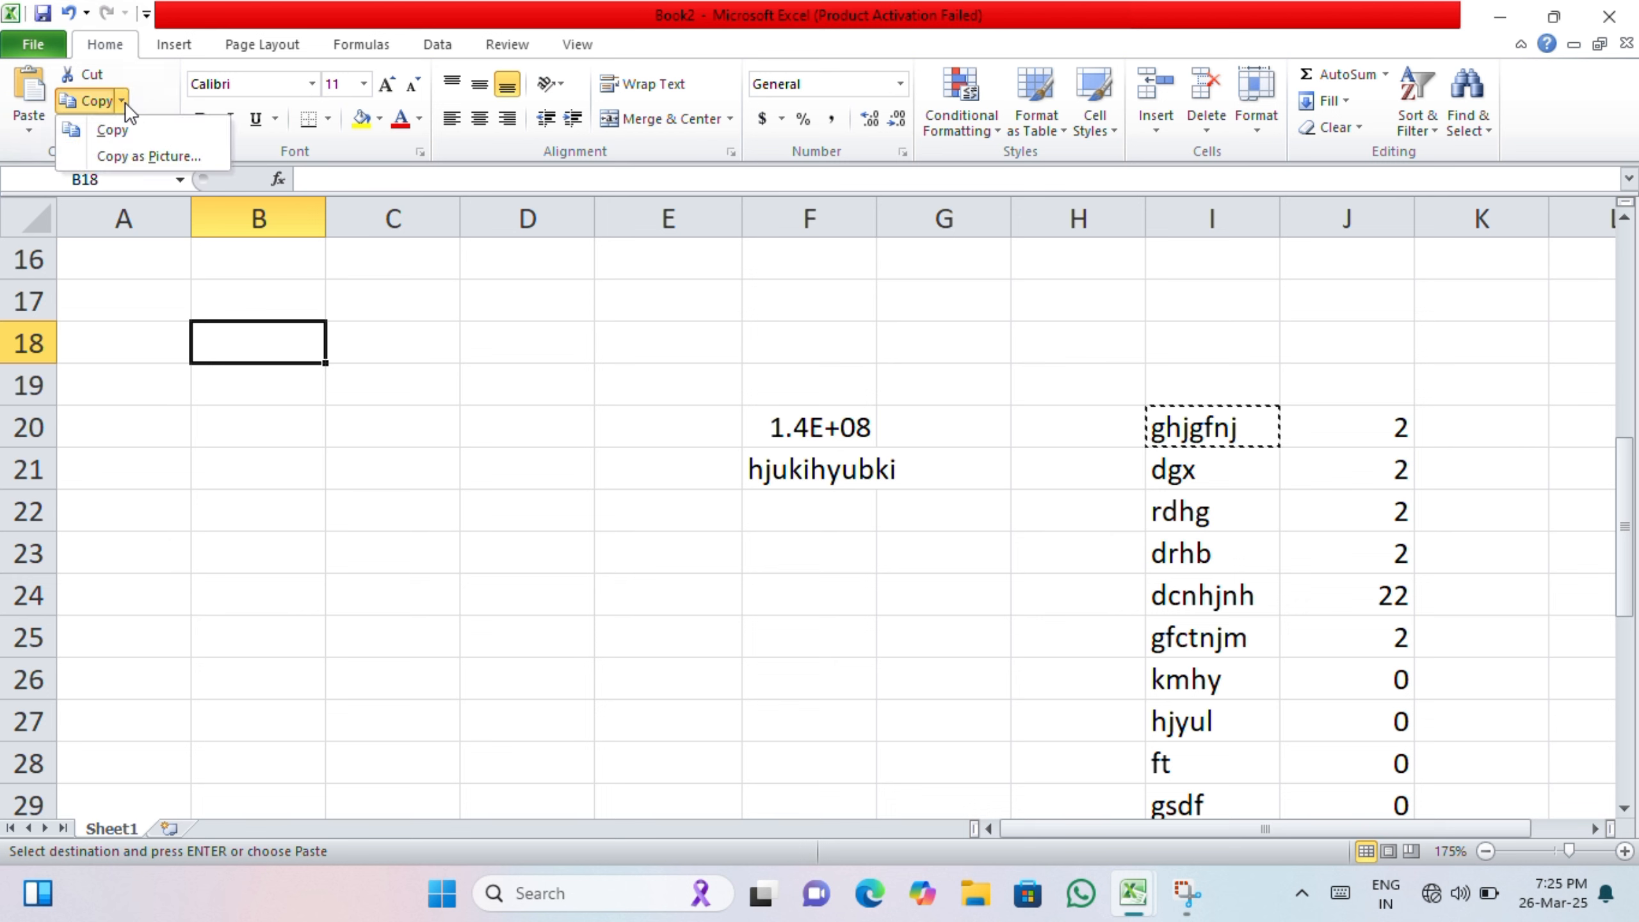
pyautogui.click(125, 102)
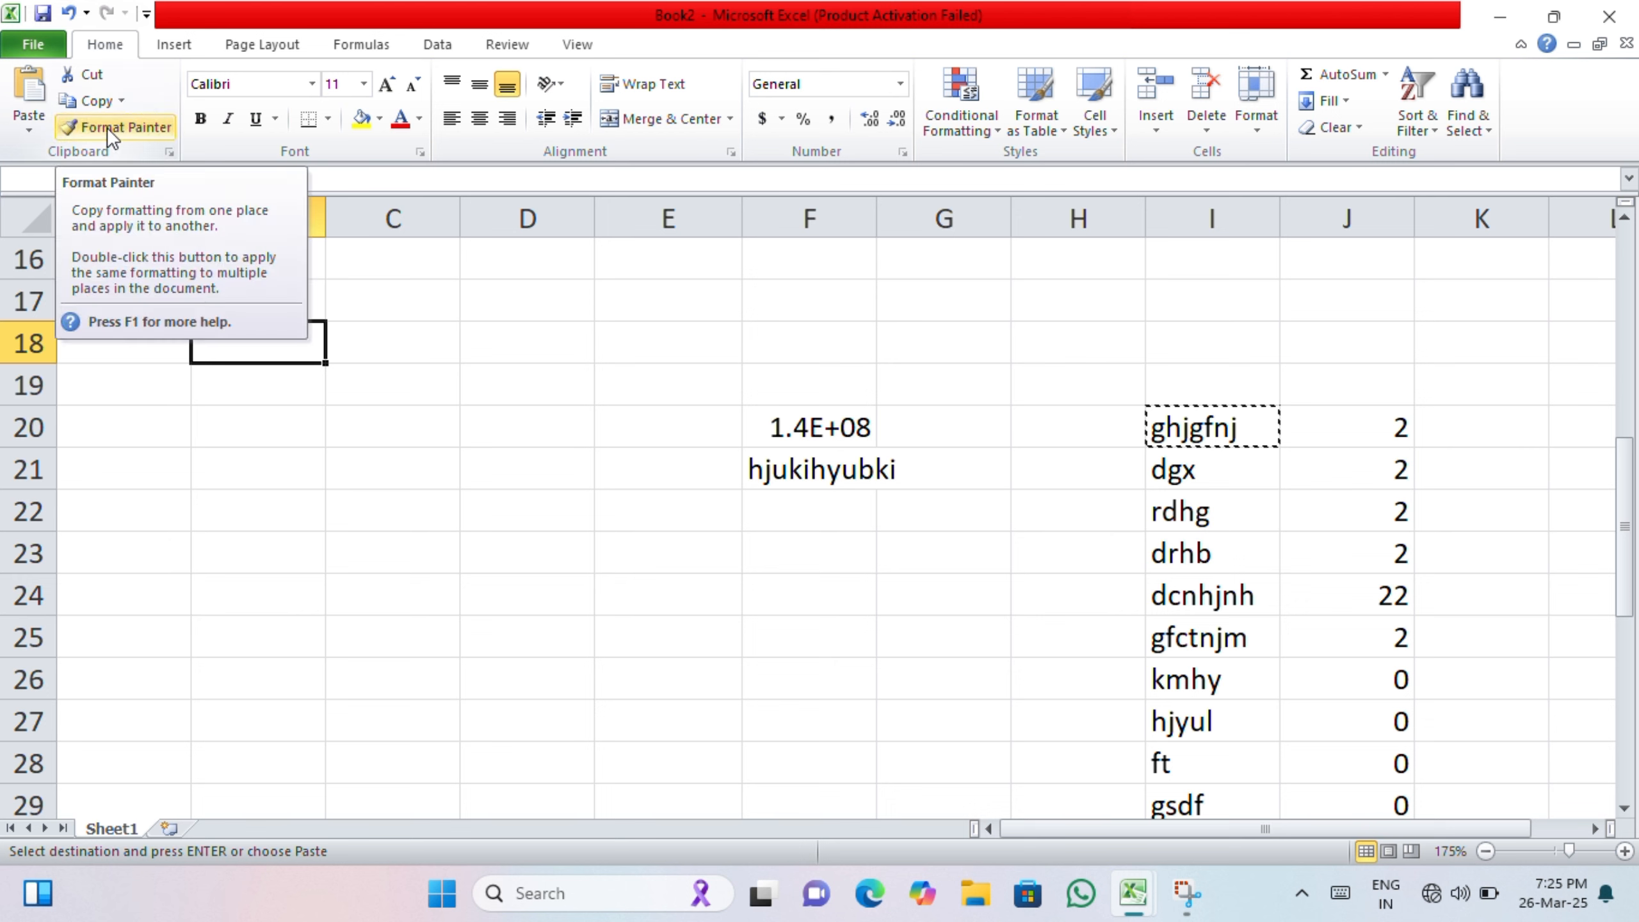
pyautogui.click(28, 132)
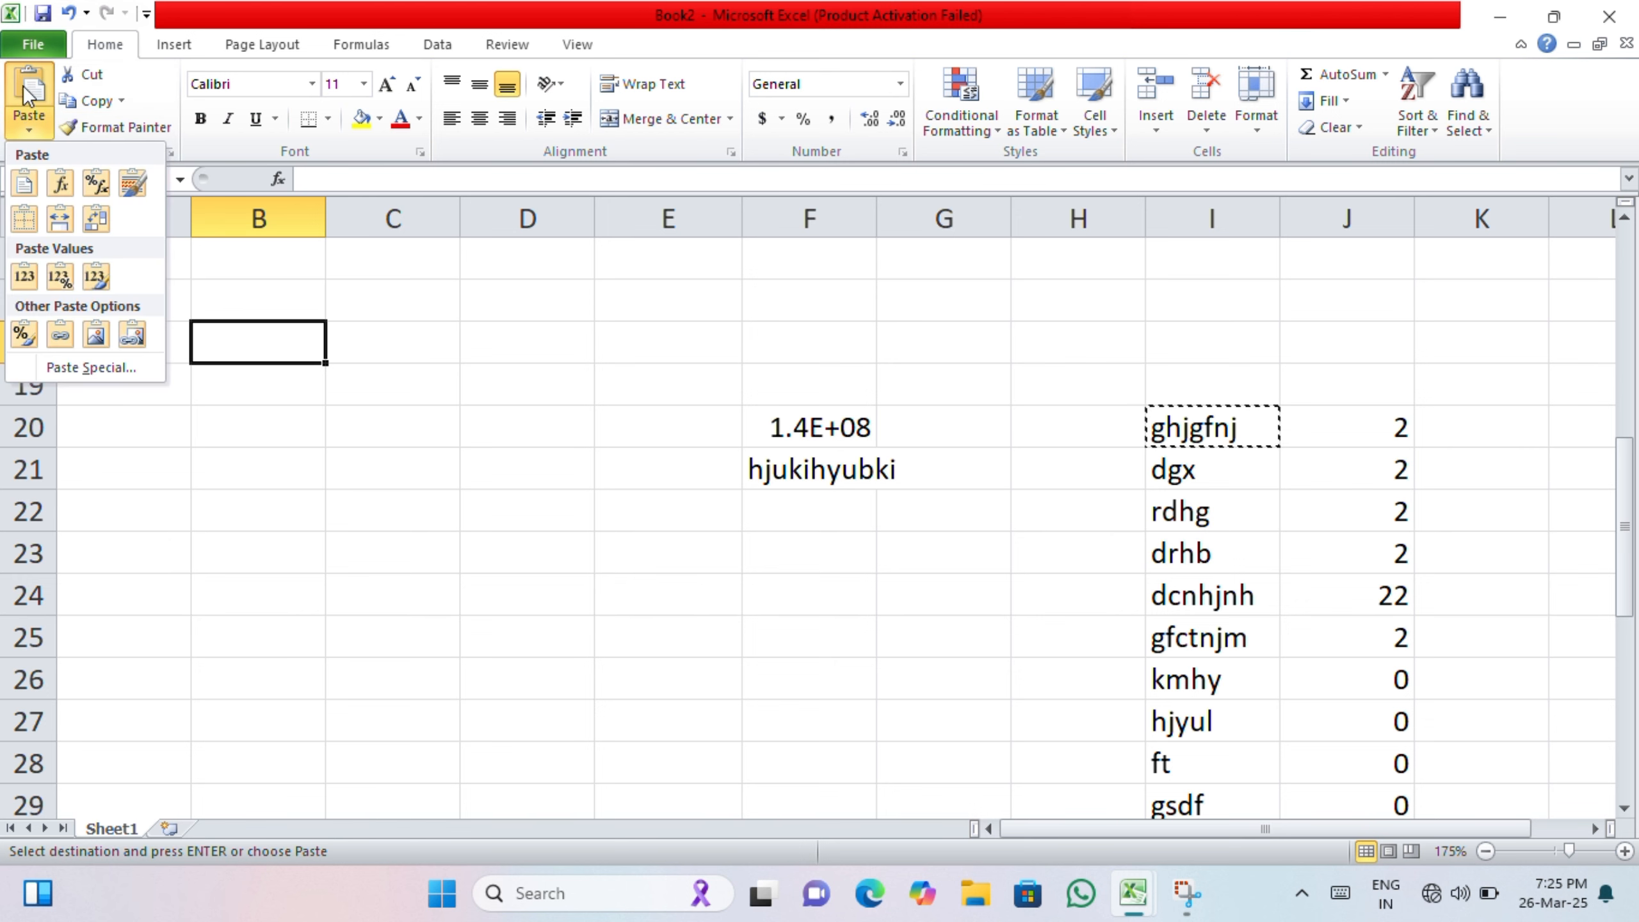
pyautogui.click(24, 184)
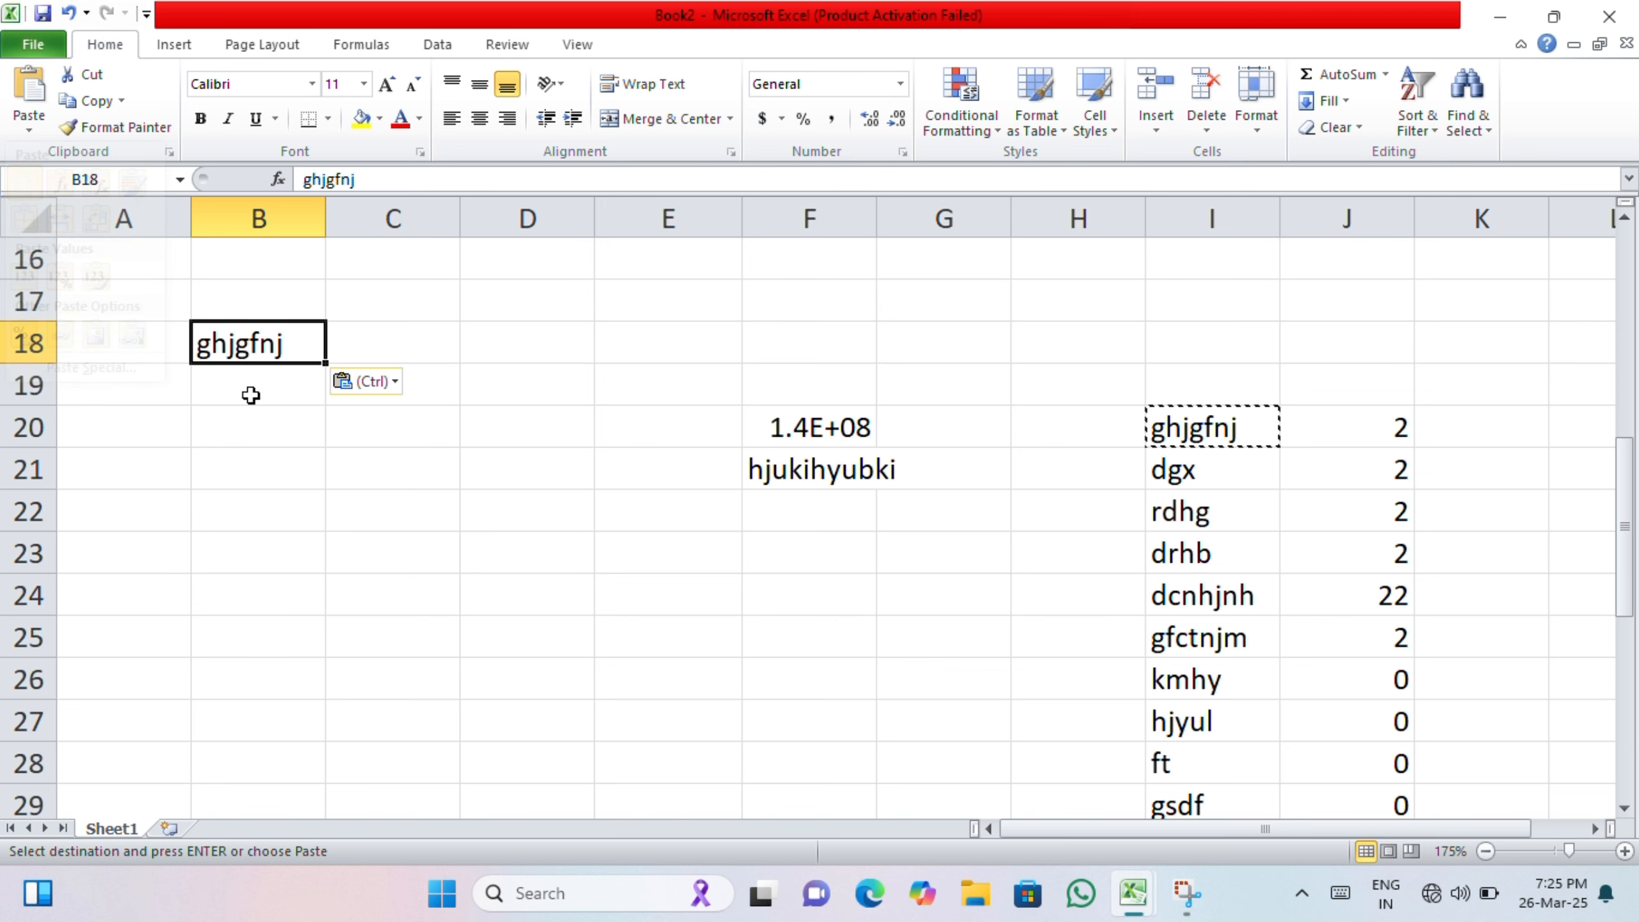
# Step: Copy the range F20:I23 and paste it starting at cell B21
pyautogui.click(264, 400)
pyautogui.moveTo(845, 413); pyautogui.dragTo(1213, 553)
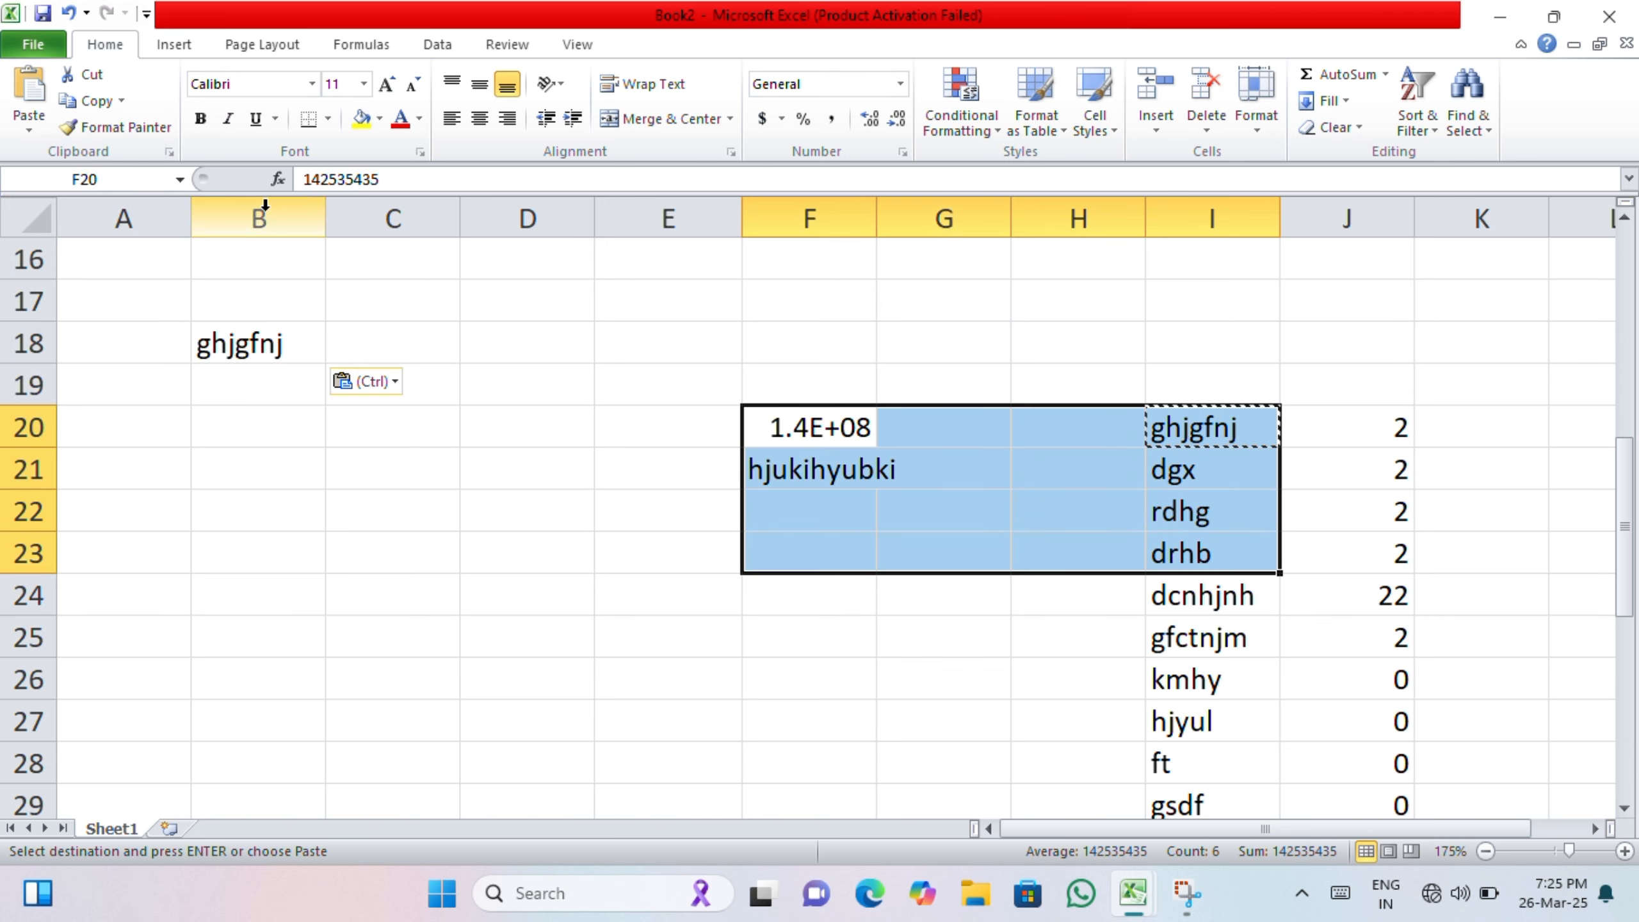
pyautogui.click(82, 102)
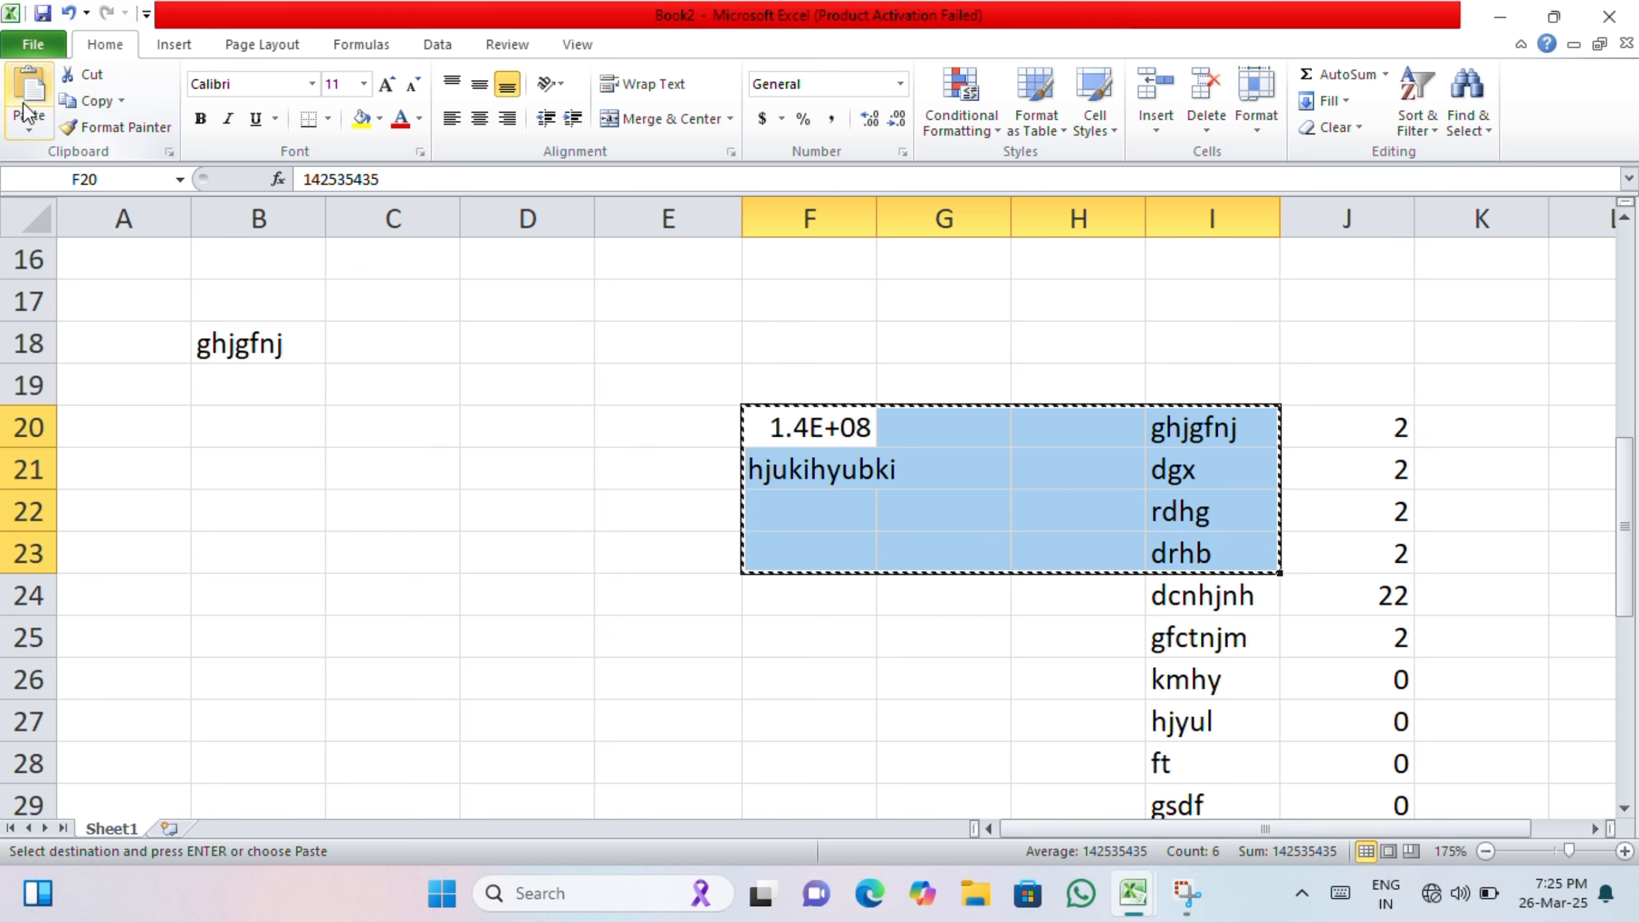
pyautogui.click(216, 470)
pyautogui.click(28, 90)
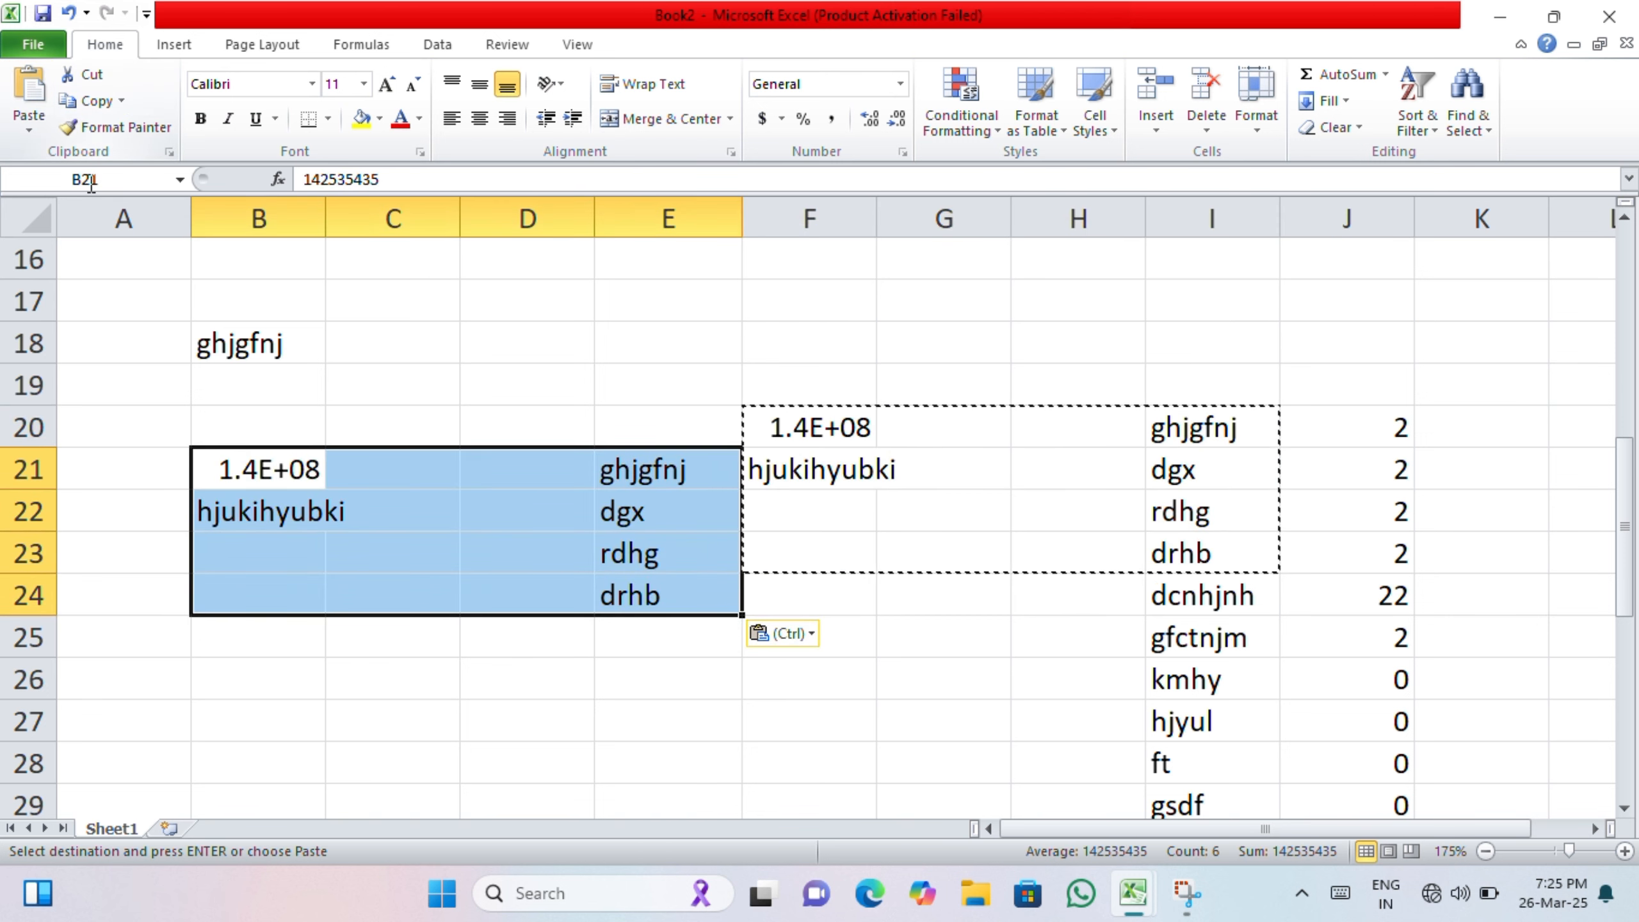
pyautogui.click(344, 665)
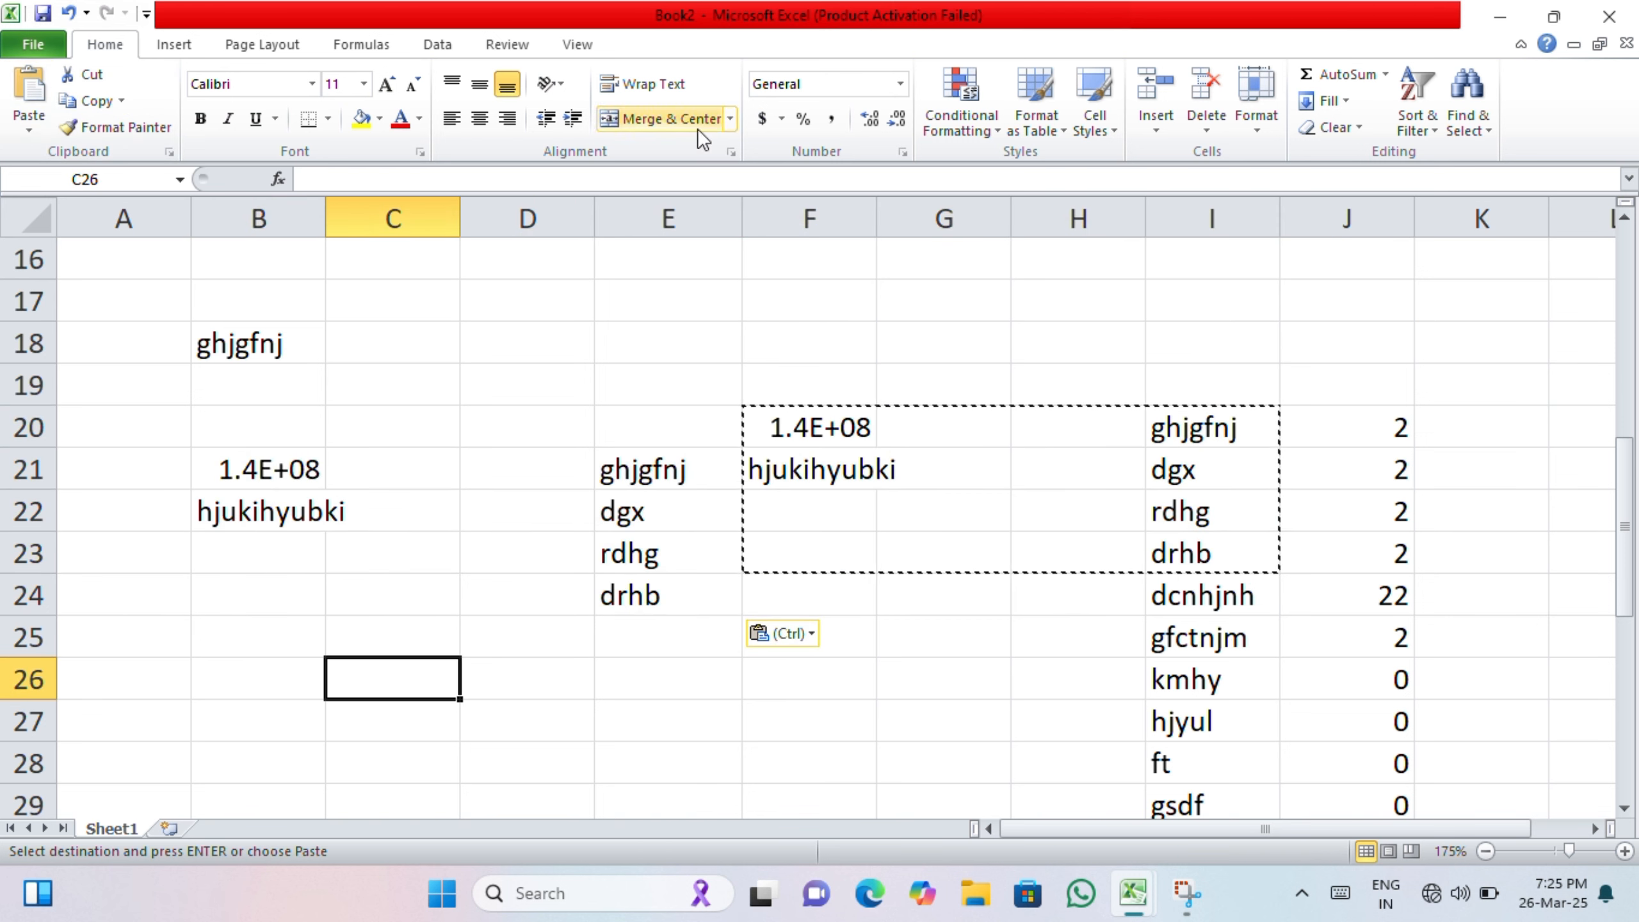
# Step: Minimize the Excel window
pyautogui.click(896, 515)
pyautogui.click(681, 41)
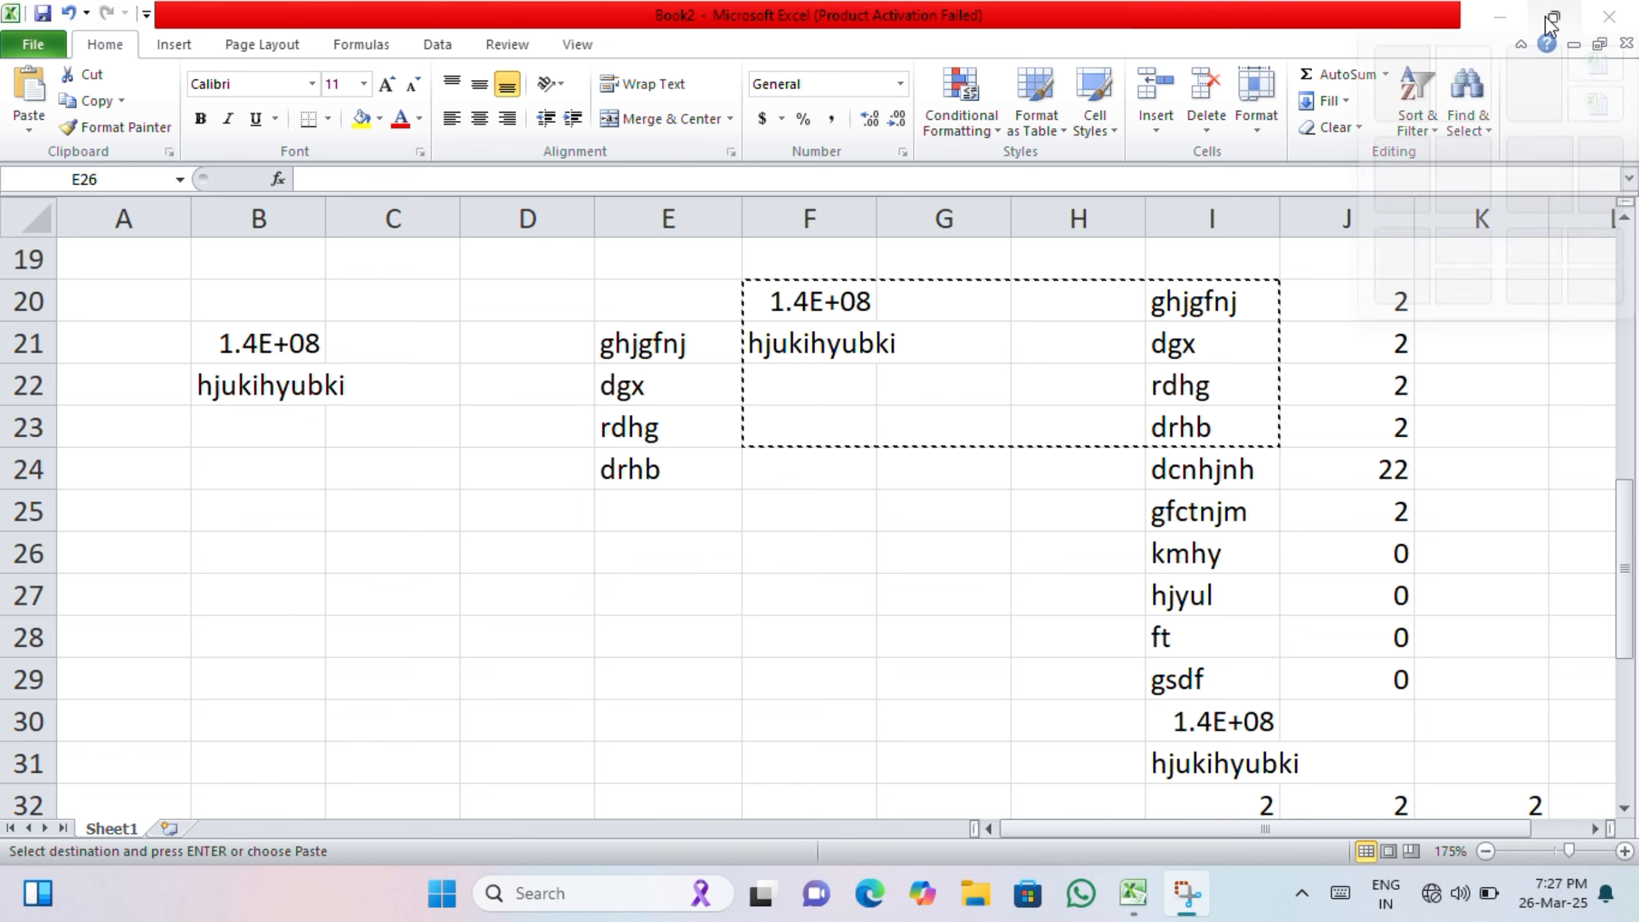
pyautogui.click(1488, 23)
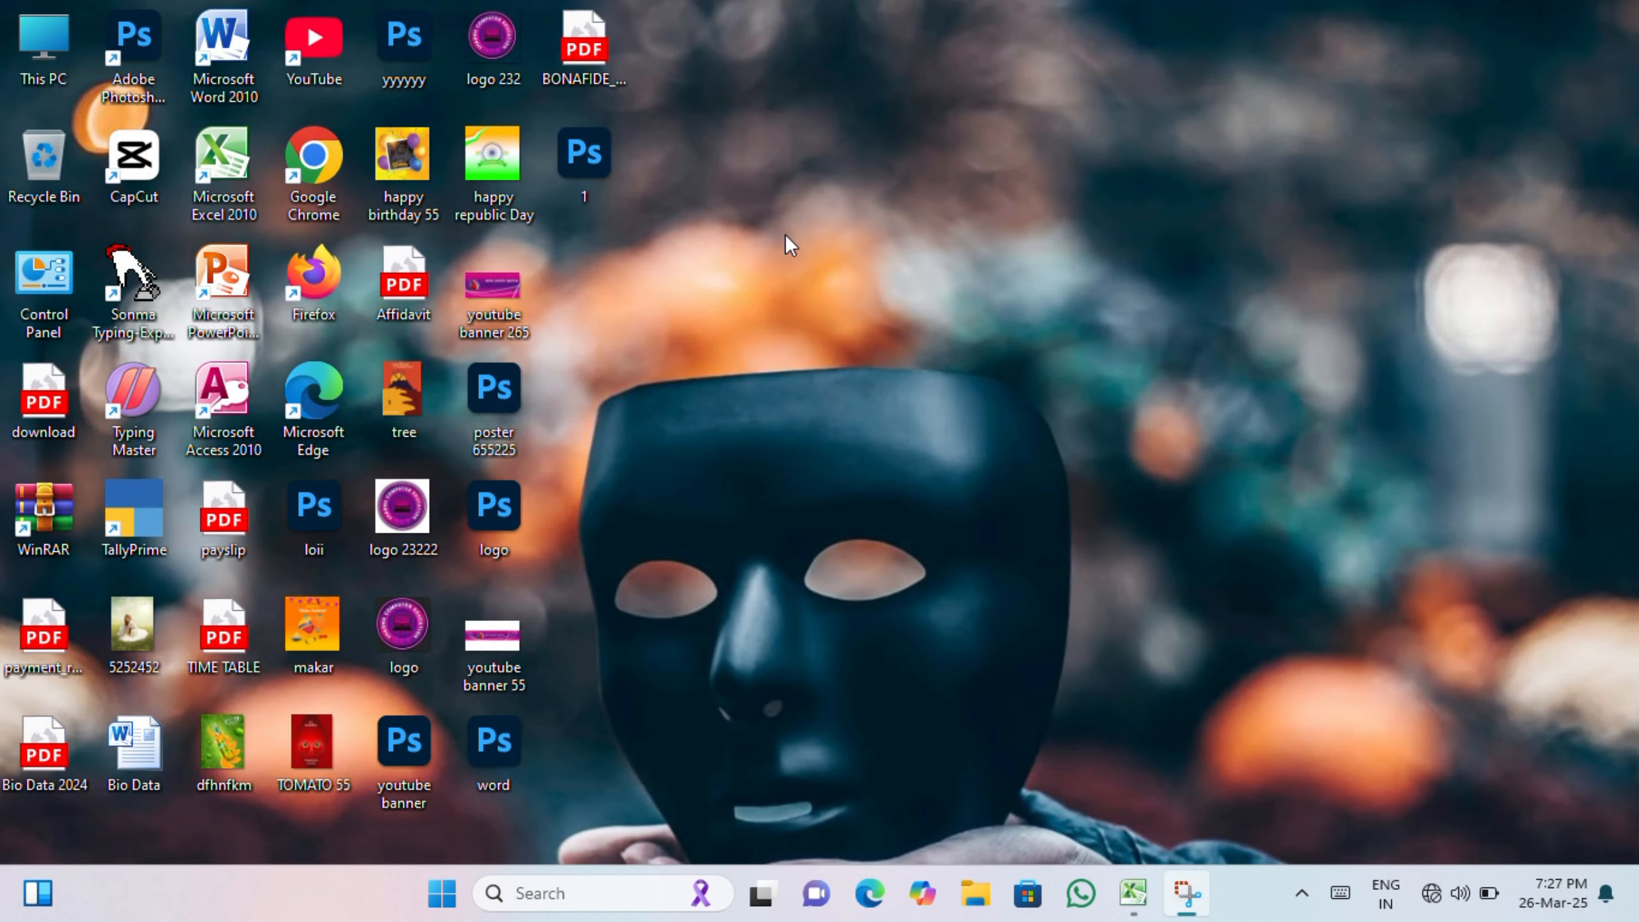